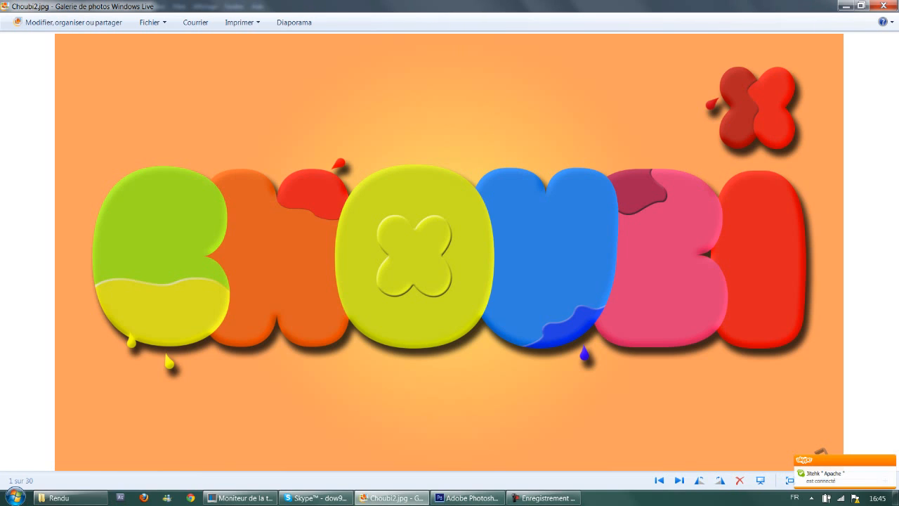
Step: Switch to Photoshop and create a 1920 x 1080 pixel RGB document at 300 pixels/inch with a transparent background
click(468, 497)
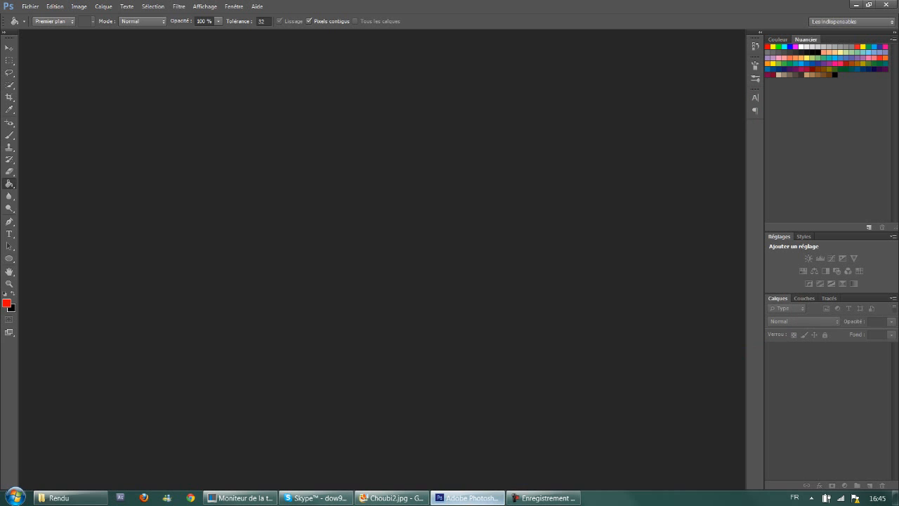
click(31, 6)
mouse_move(54, 6)
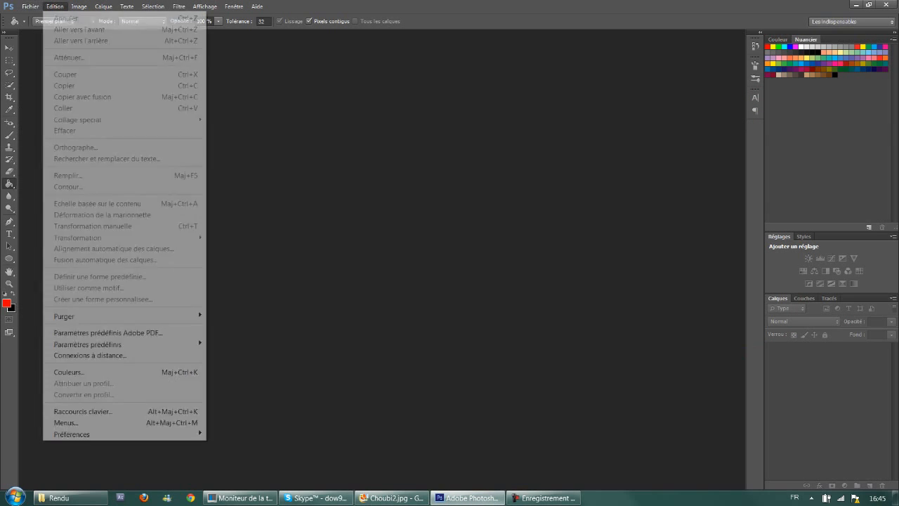
click(39, 16)
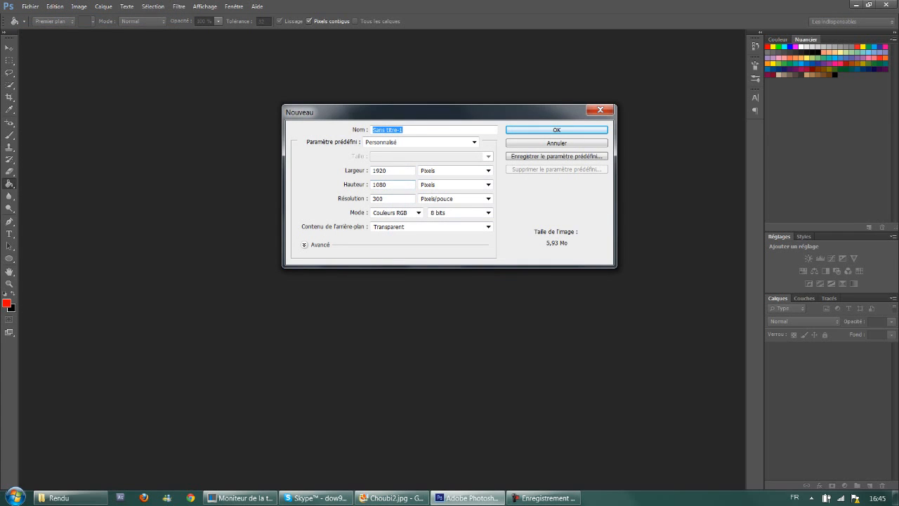
key(Return)
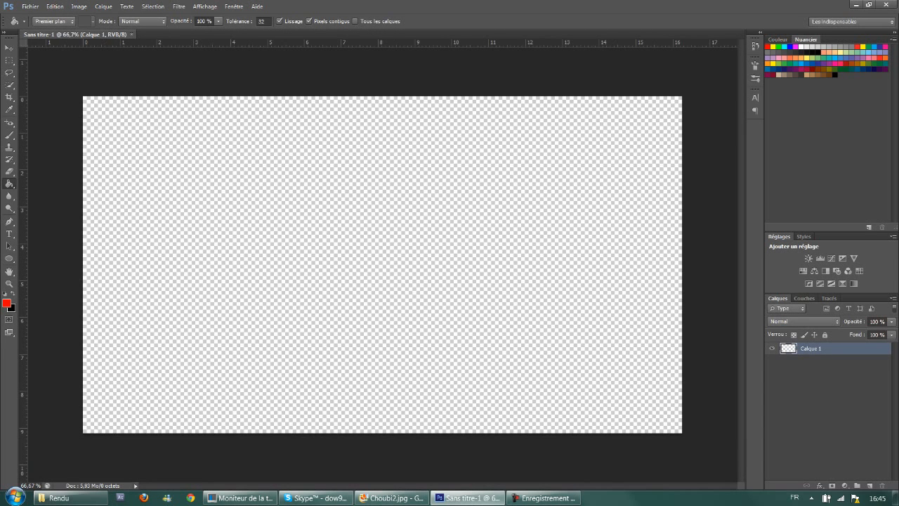
Step: Reset the foreground and background colours, swap them, and fill the empty layer with white
key(d)
key(x)
key(alt+BackSpace)
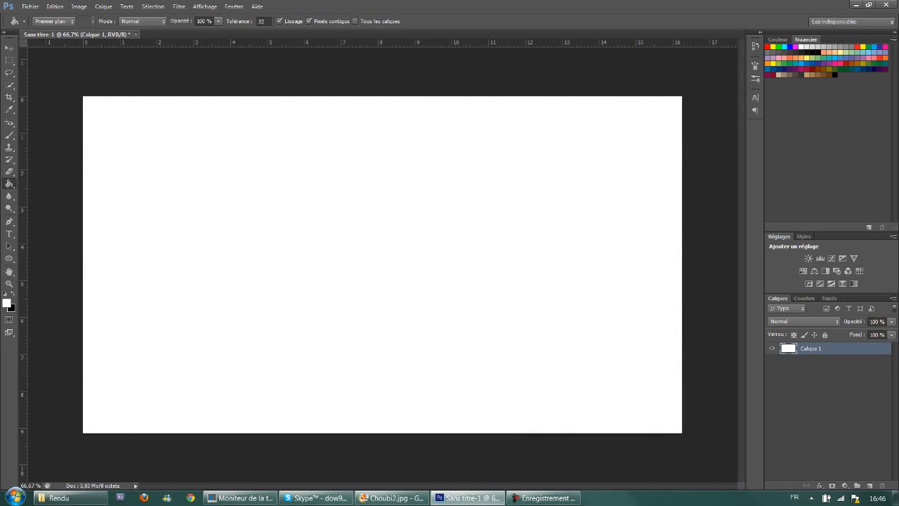
Step: Add a Gradient Overlay effect to the white layer and set its style to Radial
double_click(846, 348)
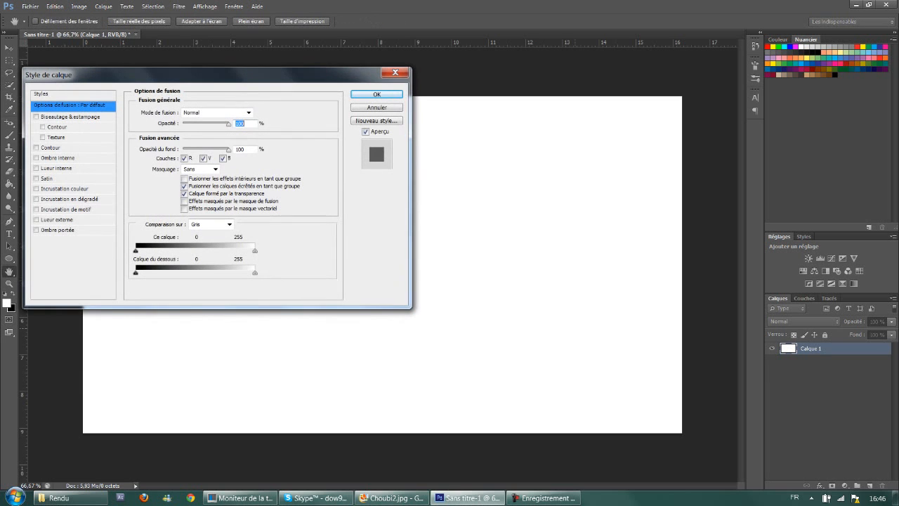
click(69, 199)
drag(141, 74, 632, 107)
click(702, 177)
click(699, 198)
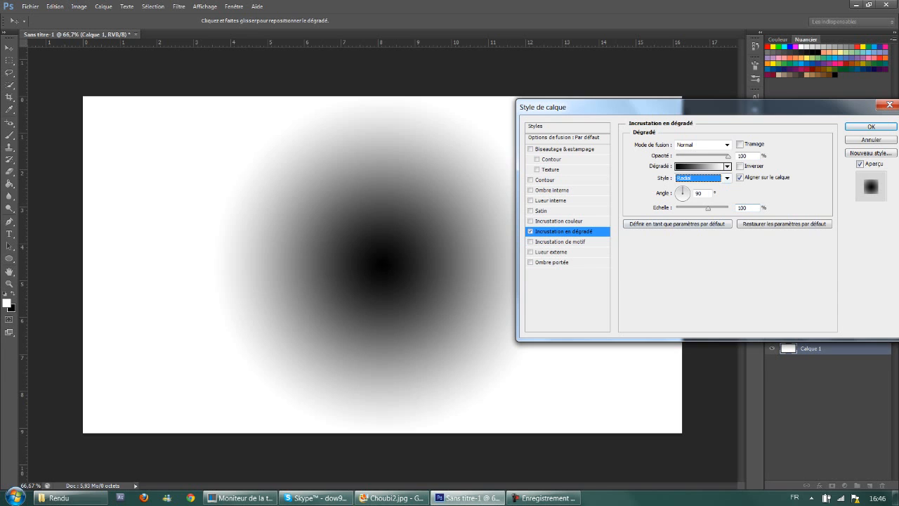
Step: Load the purple-orange-yellow preset into the overlay gradient and move its middle orange stop to position 0%
click(699, 166)
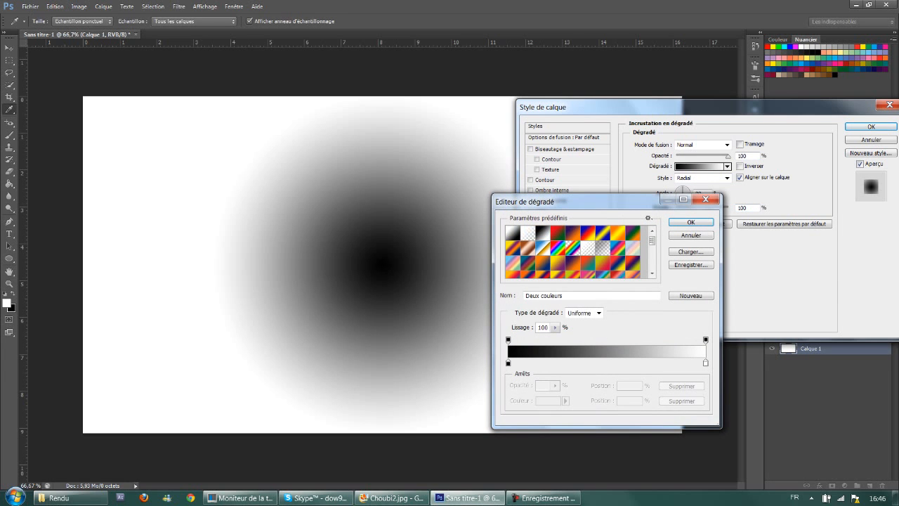
scroll(573, 253, down, 5)
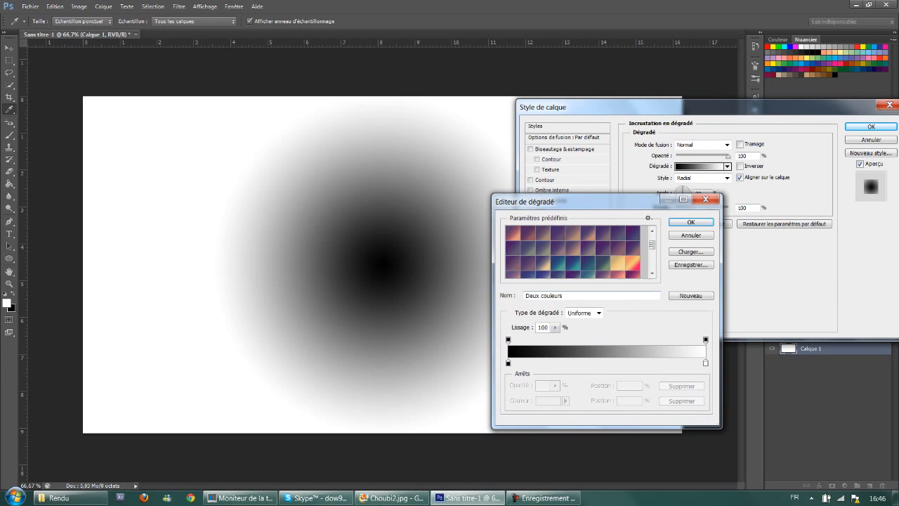
scroll(574, 252, up, 6)
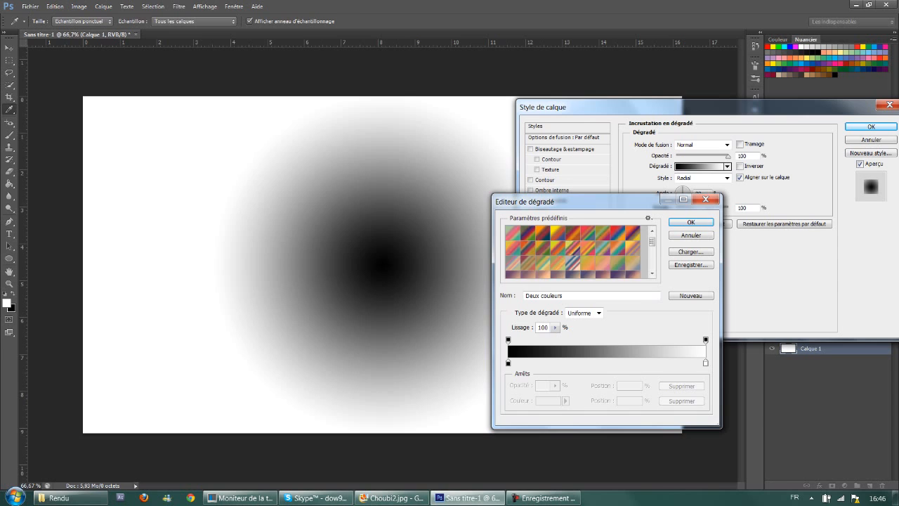
scroll(573, 251, down, 3)
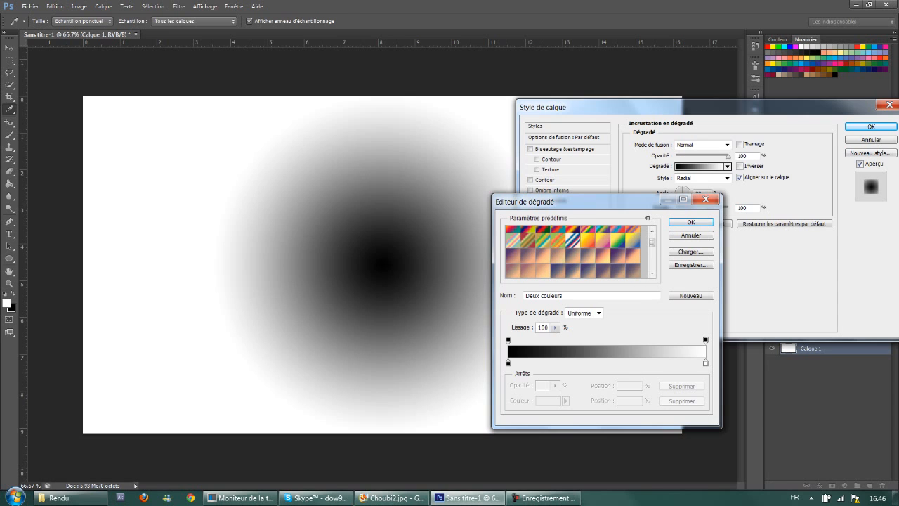
scroll(574, 252, down, 4)
scroll(574, 253, up, 4)
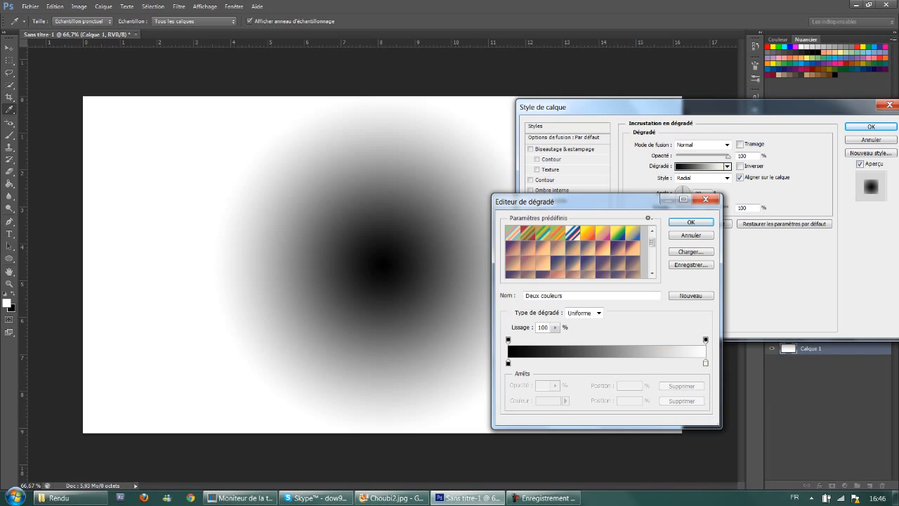
click(602, 248)
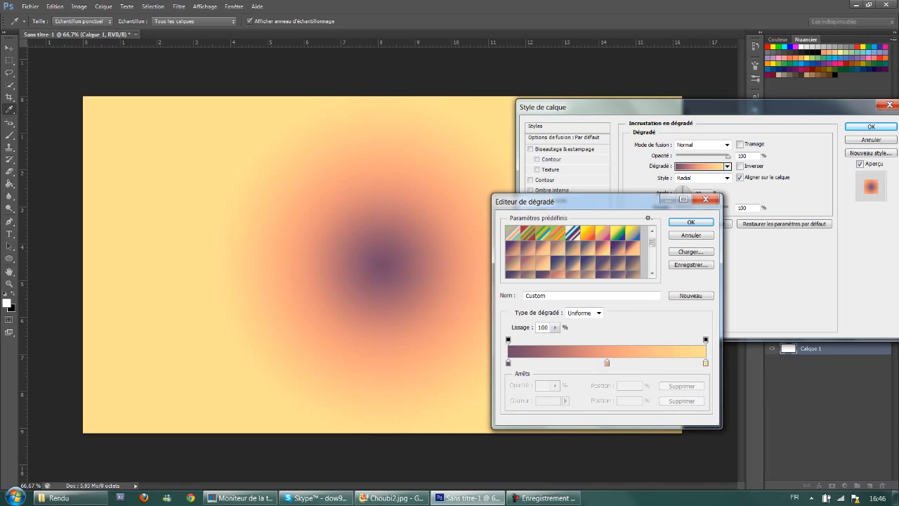
drag(607, 362, 508, 362)
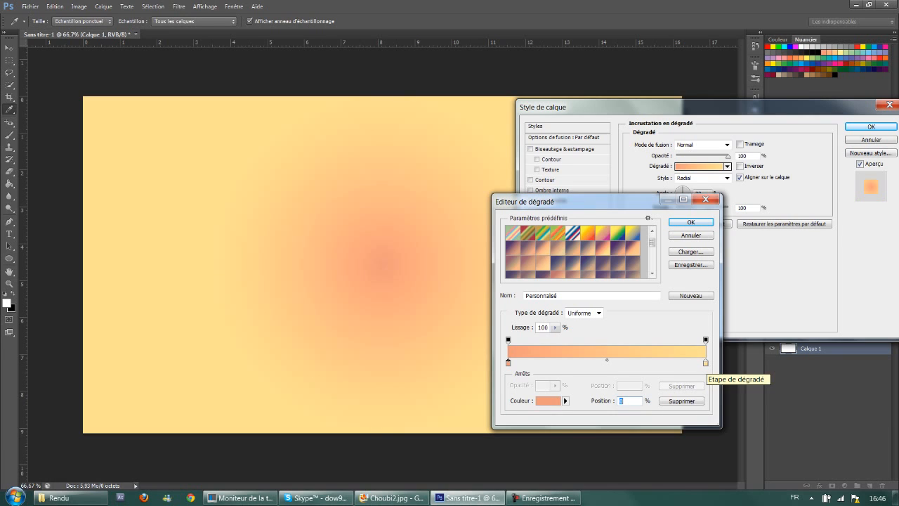
Step: Set the colour of the gradient's end stop to the more saturated yellow fed970
double_click(706, 362)
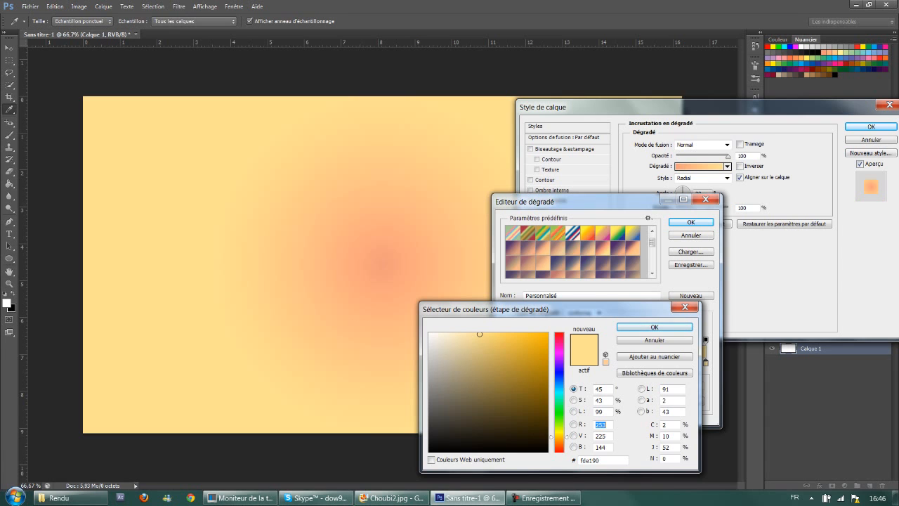
mouse_move(479, 335)
mouse_down()
mouse_move(492, 345)
mouse_move(503, 339)
mouse_move(488, 333)
mouse_move(495, 334)
mouse_up()
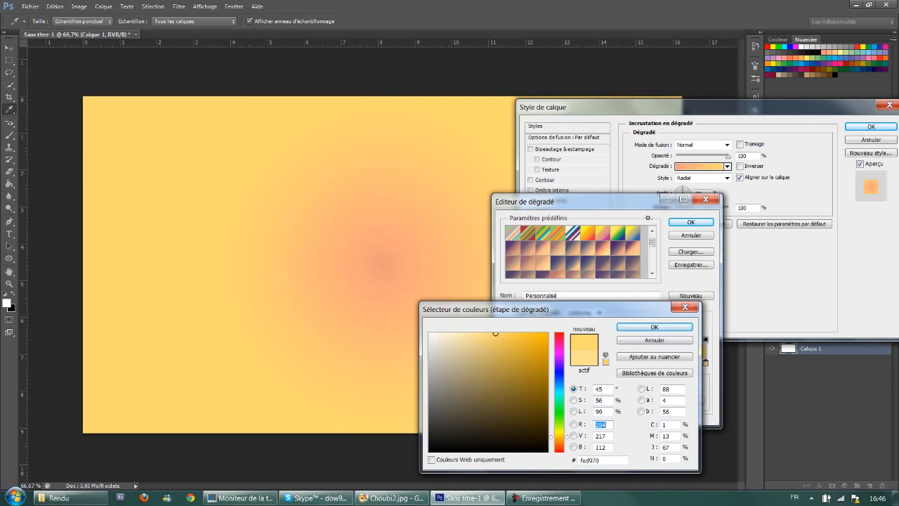
click(654, 327)
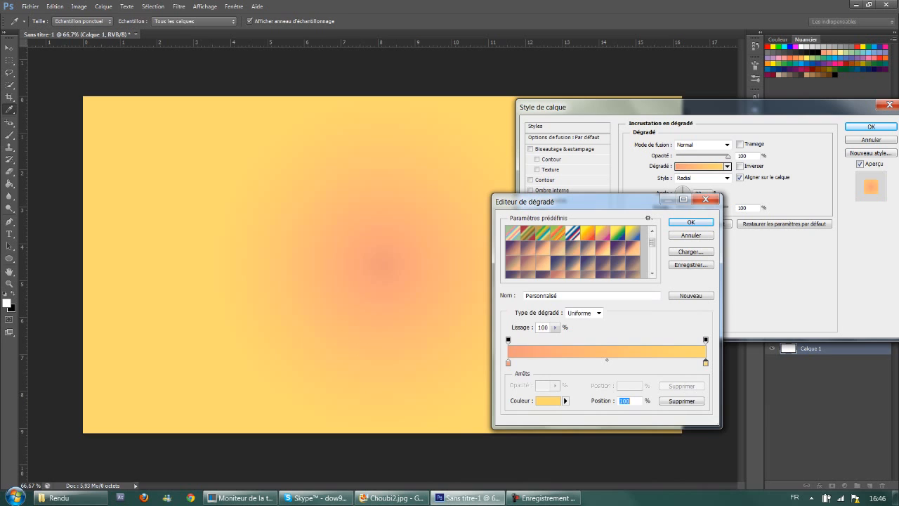
Step: Set the colour of the gradient's start stop to the pale orange ffd89b
double_click(508, 363)
drag(559, 446, 559, 439)
mouse_move(486, 340)
mouse_down()
mouse_move(490, 334)
mouse_move(475, 333)
mouse_up()
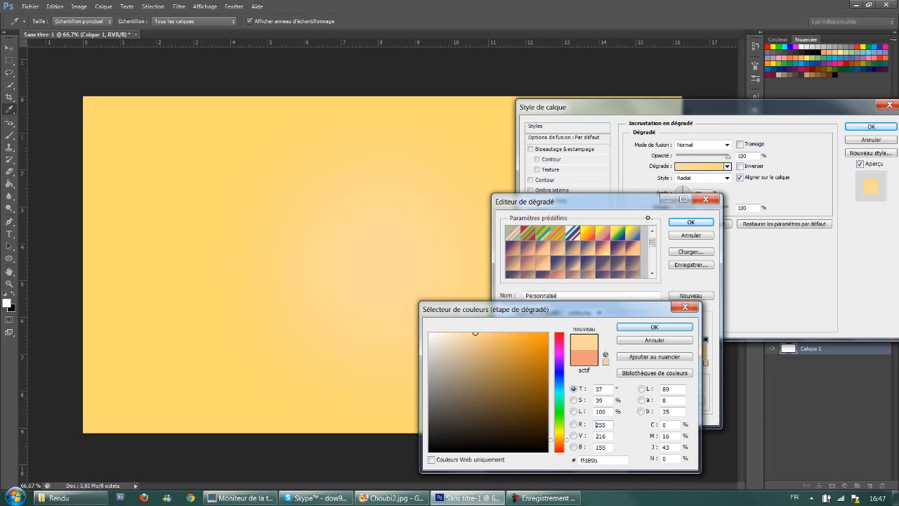
key(Return)
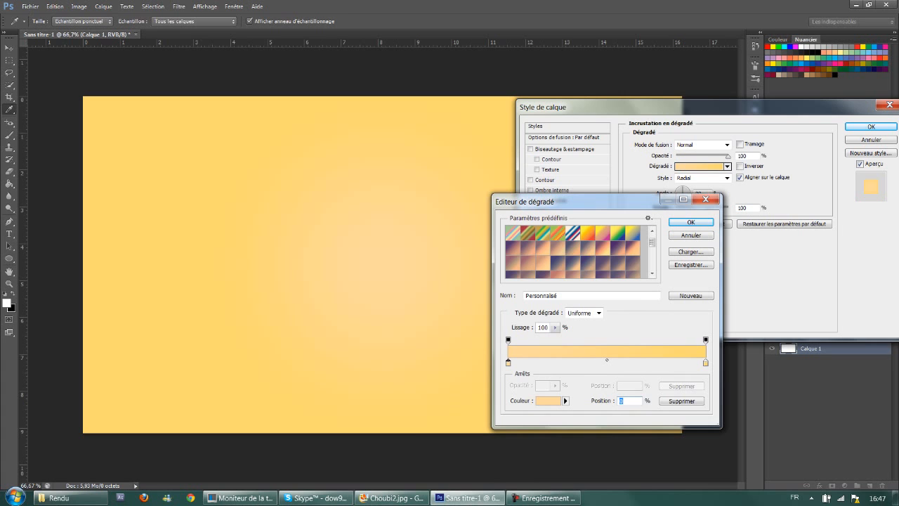
Step: Set the gradient's end stop to the orange-yellow fdc76a and apply the gradient overlay to the layer
double_click(705, 363)
drag(518, 341, 510, 333)
drag(559, 436, 559, 439)
drag(509, 333, 498, 334)
click(596, 425)
click(654, 326)
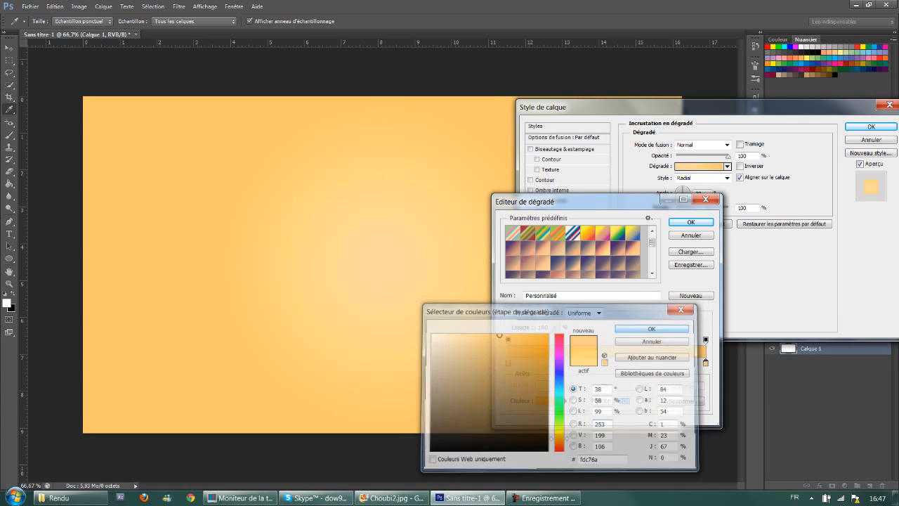
click(691, 222)
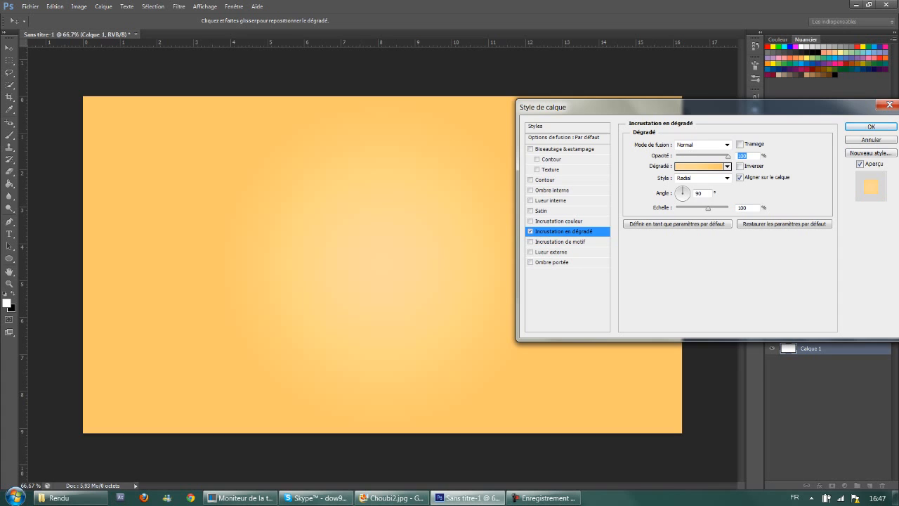
click(871, 127)
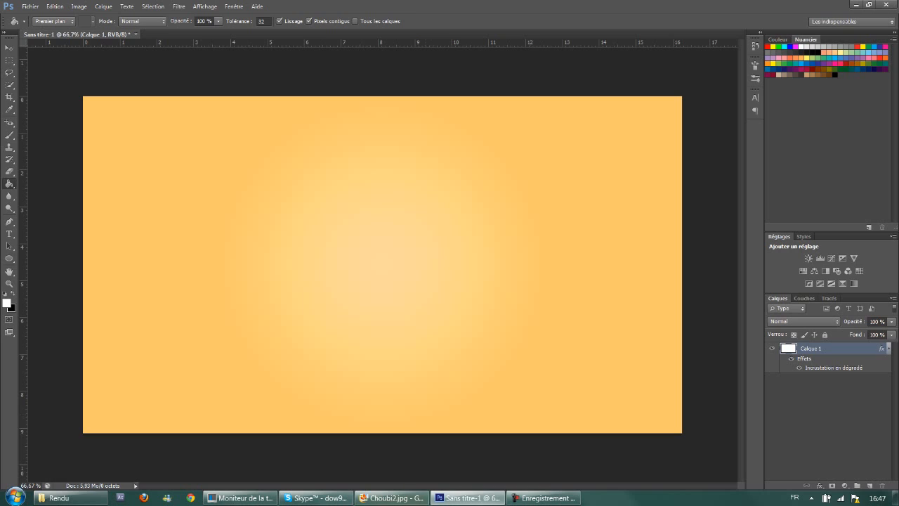
Step: Check the Choubi2.jpg reference image and add a red letter D in the Doughboy font on the canvas's left part
click(411, 498)
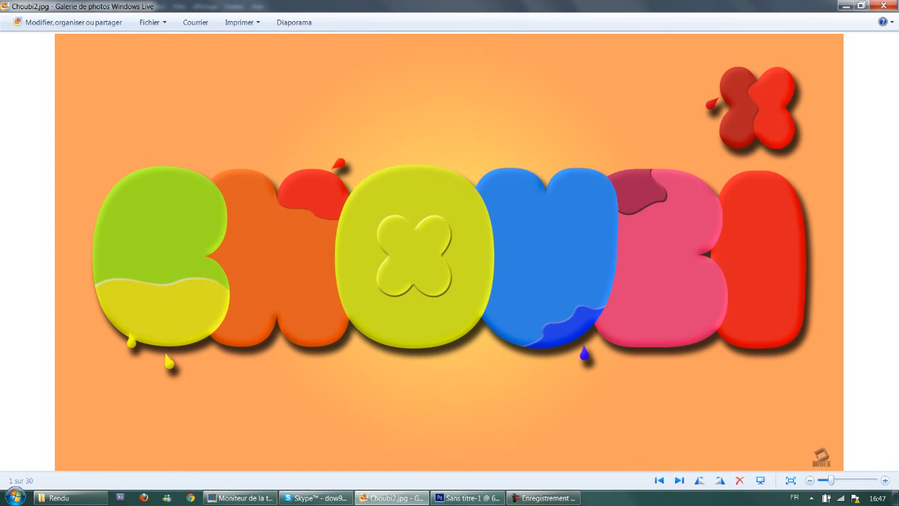
click(467, 497)
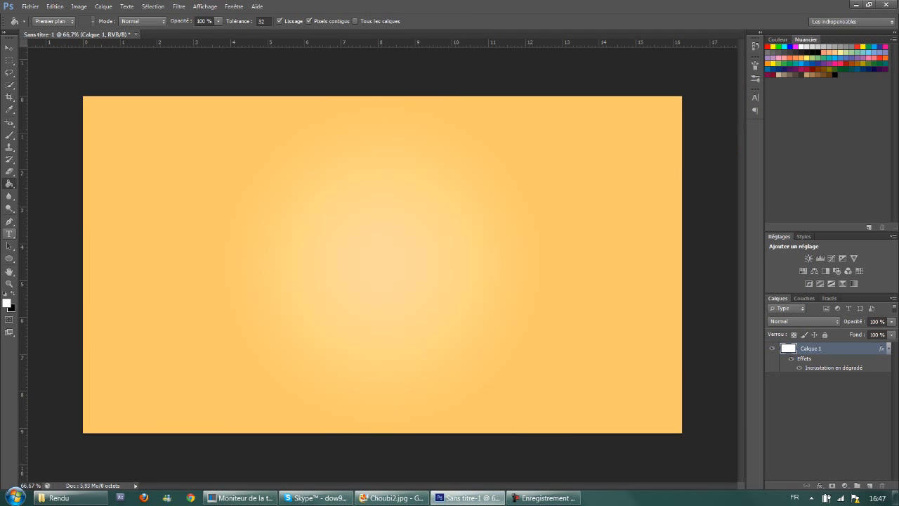
click(9, 233)
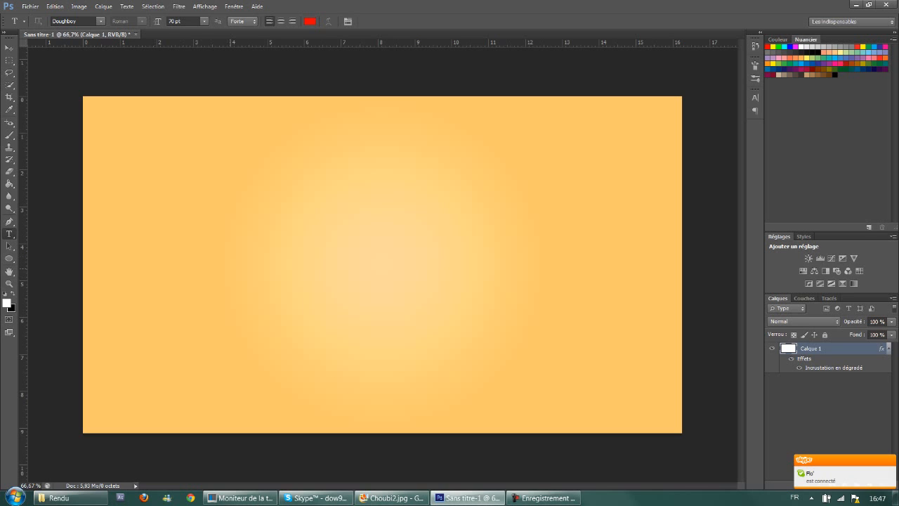
click(179, 263)
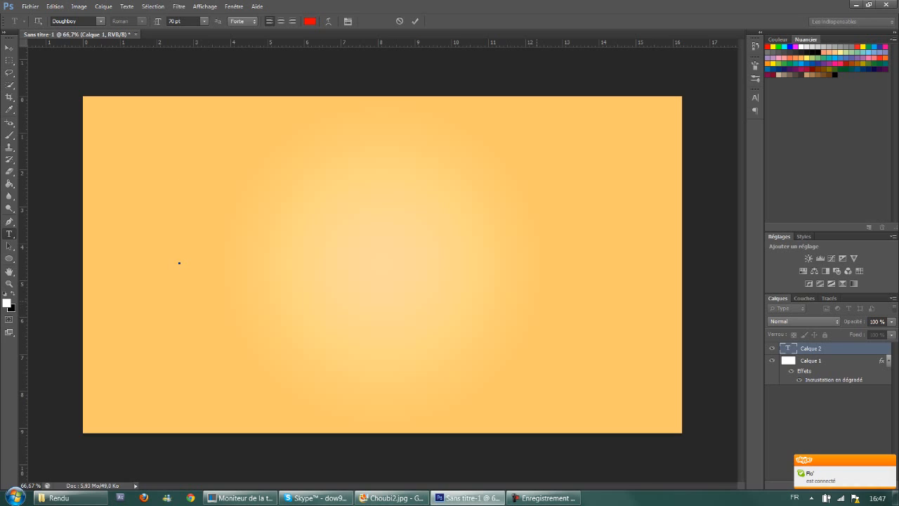
text(D)
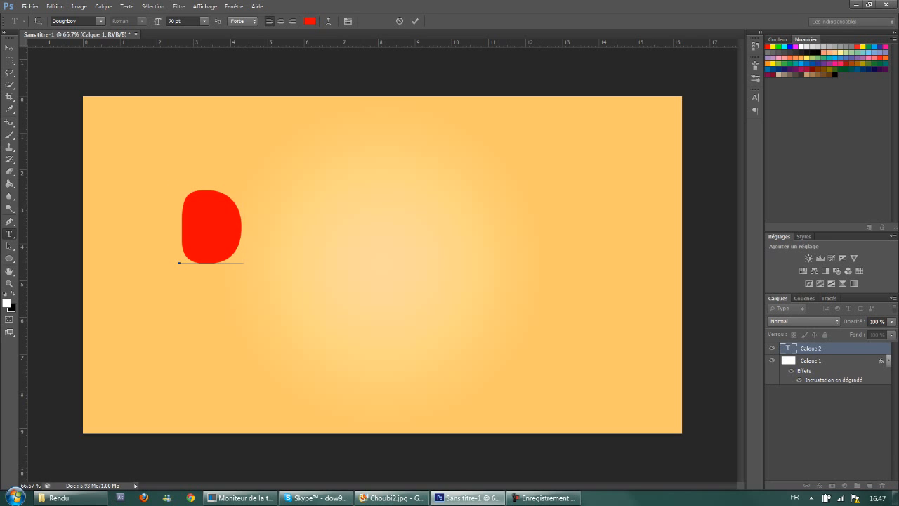
Step: Set the font size of the letter D to 150 pt
key(ctrl+a)
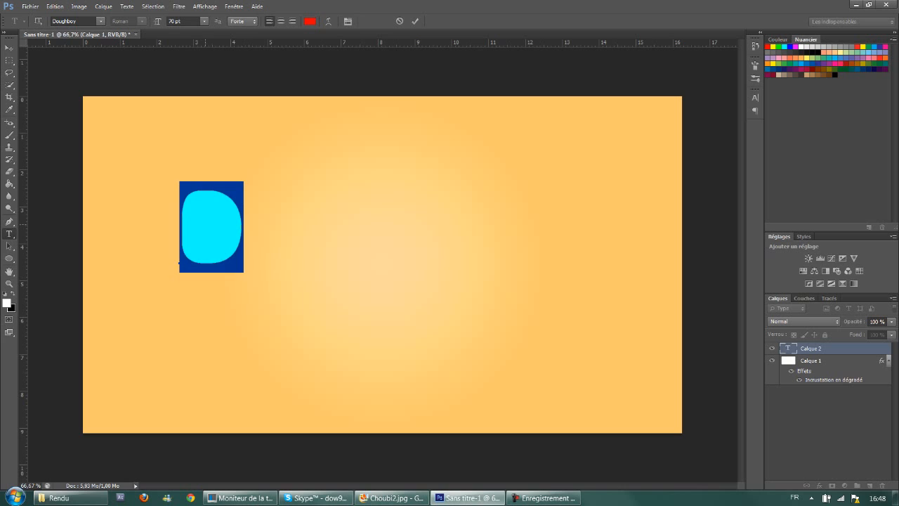
click(204, 21)
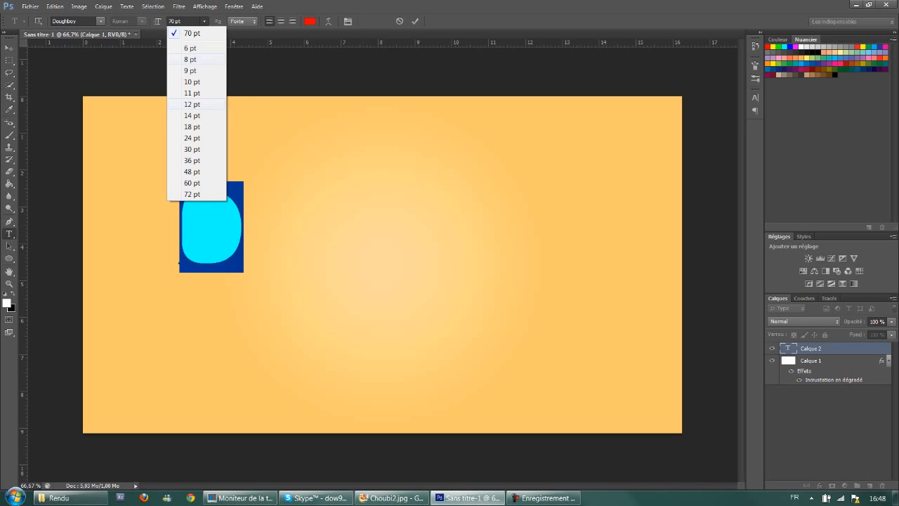
click(205, 21)
click(172, 21)
text(150)
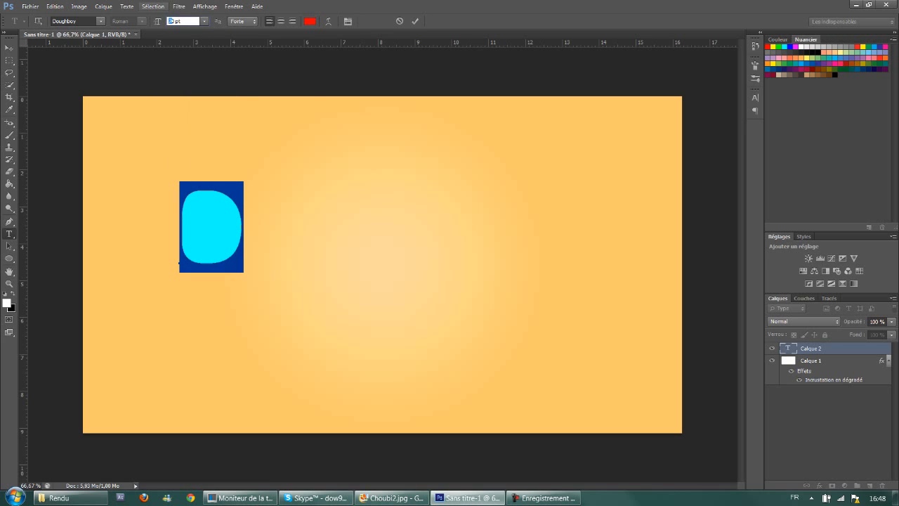
key(Return)
Step: Move the enlarged D down to about the vertical middle of the canvas
click(9, 48)
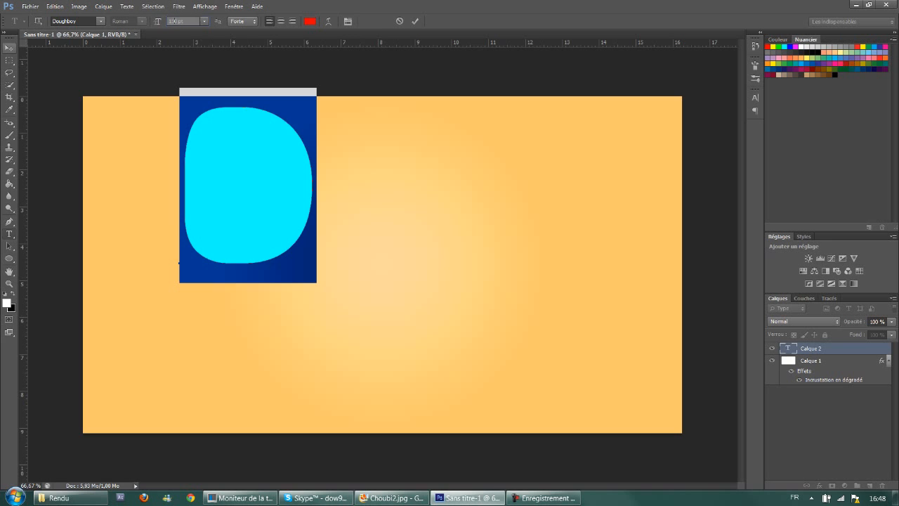
drag(235, 160, 232, 229)
key(t)
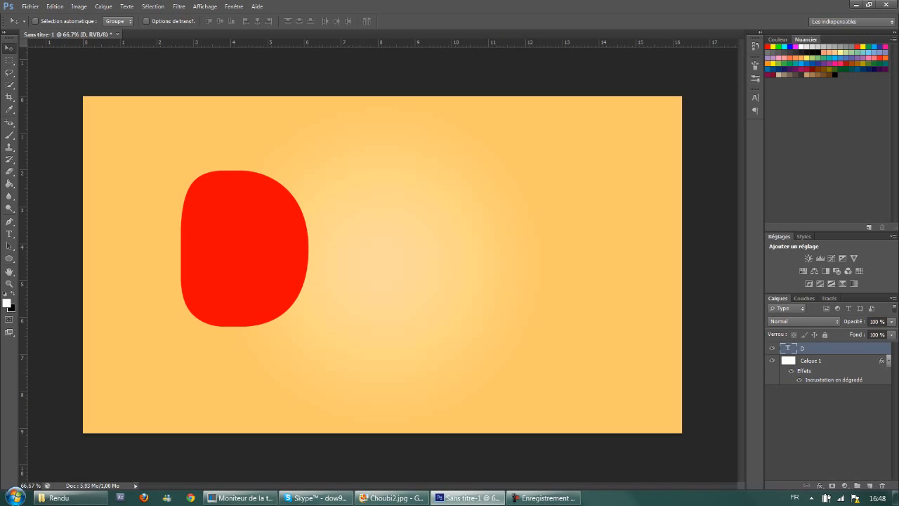
Step: Duplicate the D text layer twice and line the copies up in a row to the right of the original
key(ctrl+j)
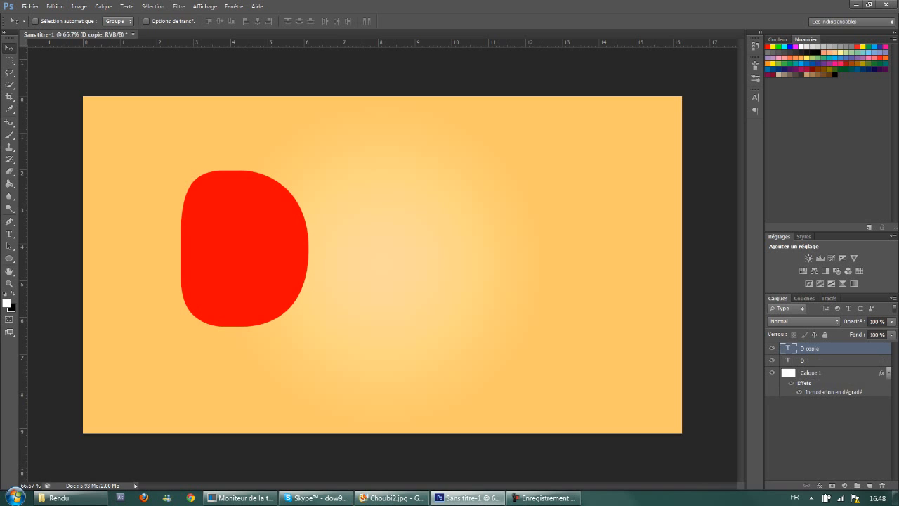
key(ctrl+j)
click(815, 360)
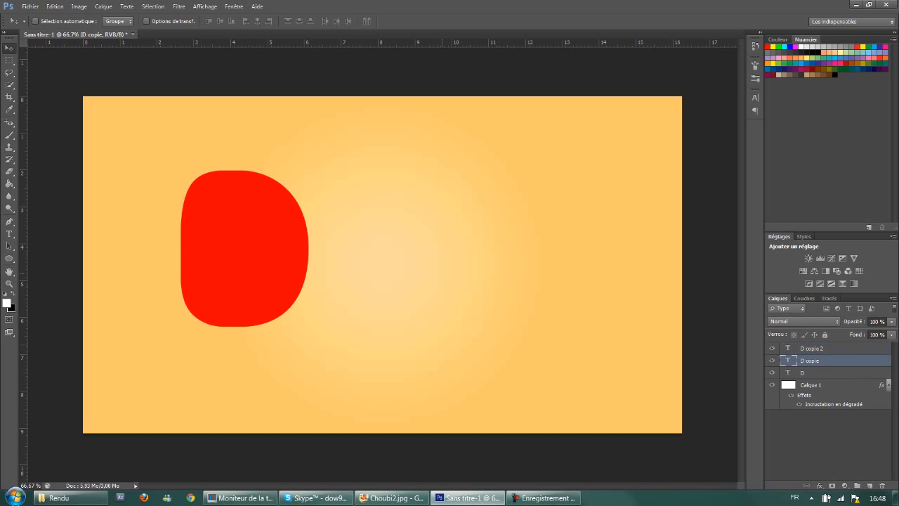
drag(271, 222, 427, 222)
click(812, 348)
drag(415, 252, 719, 253)
Step: Replace the letter in the middle D copy with O
click(810, 361)
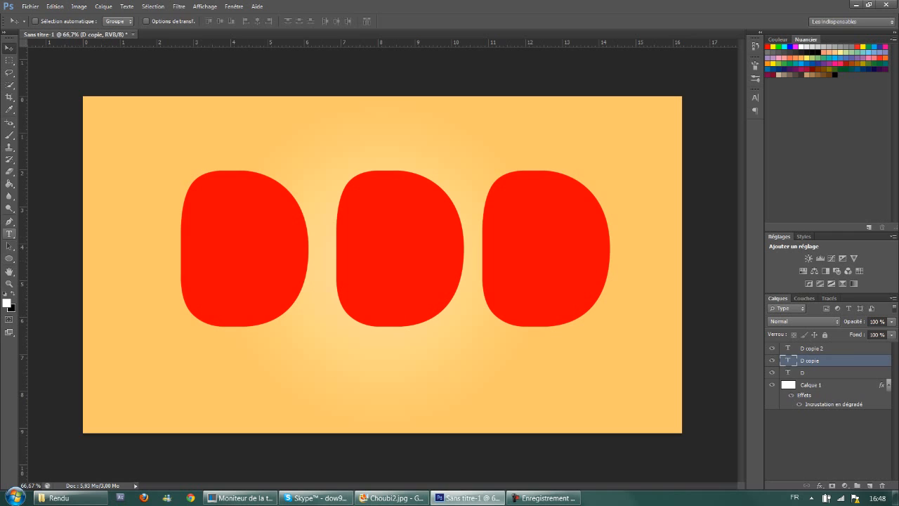
click(9, 233)
double_click(390, 265)
text(O)
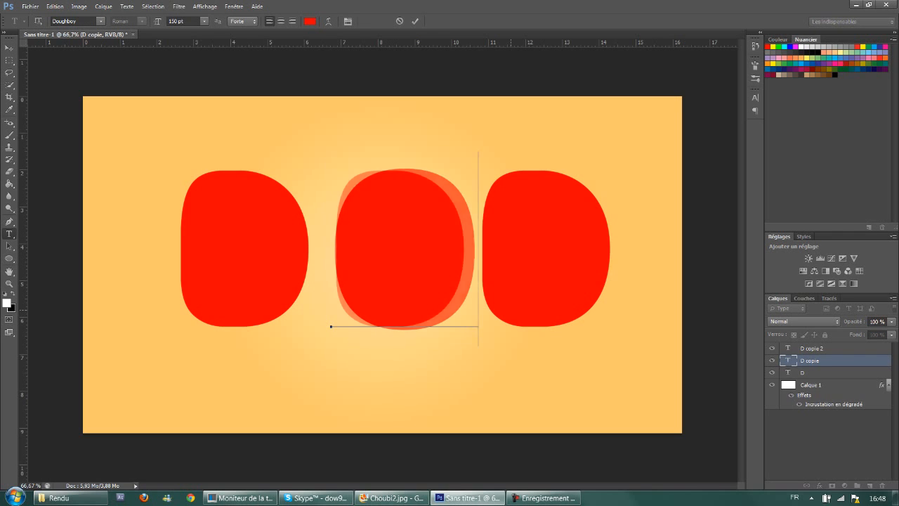
Step: Replace the letter in the rightmost D copy with W
click(812, 349)
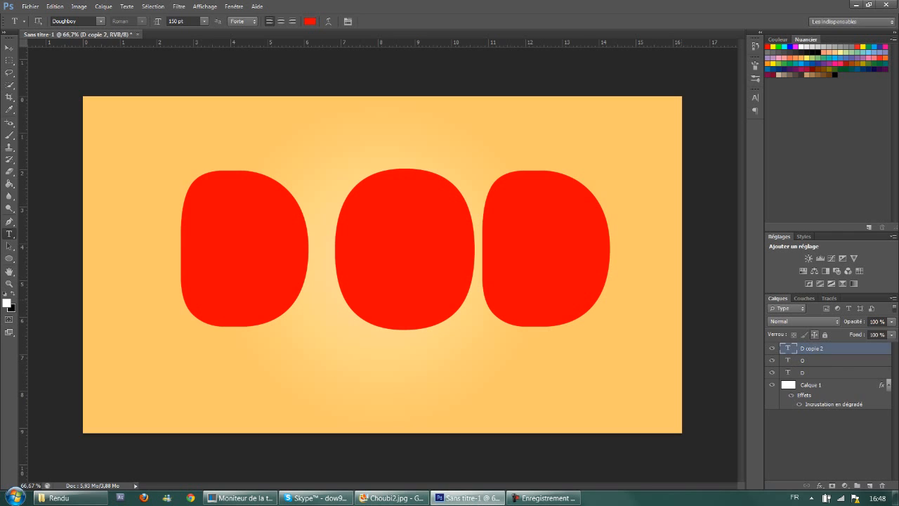
double_click(546, 249)
text(B)
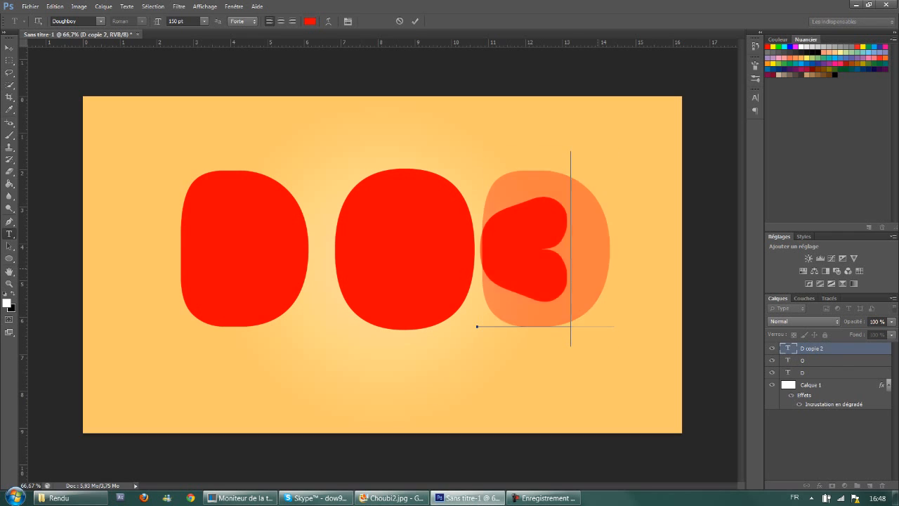
key(BackSpace)
text(W)
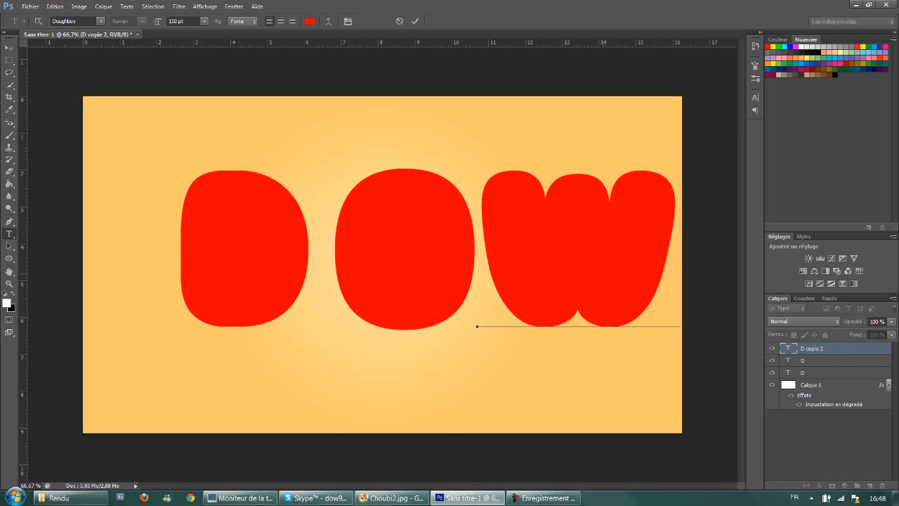
click(9, 47)
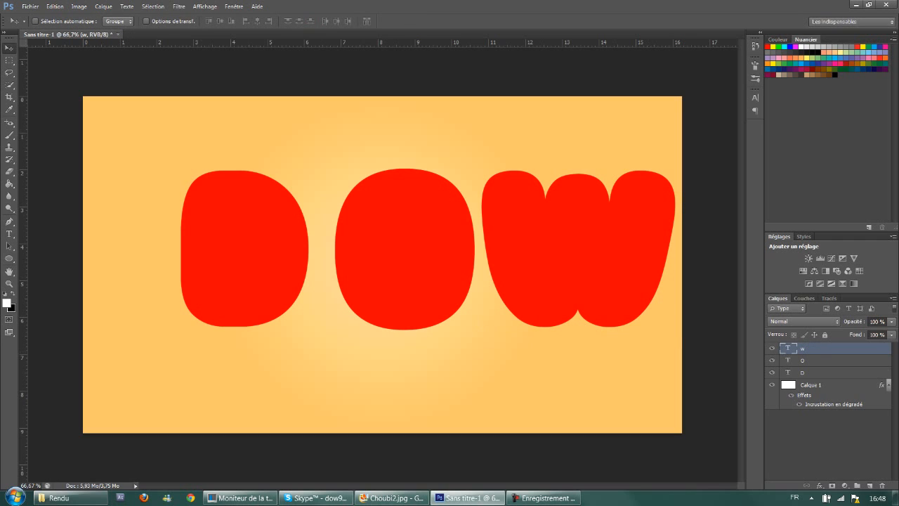
Step: Move the D, O and W layers closer together so the letters slightly overlap and line up near the canvas's centre
click(821, 373)
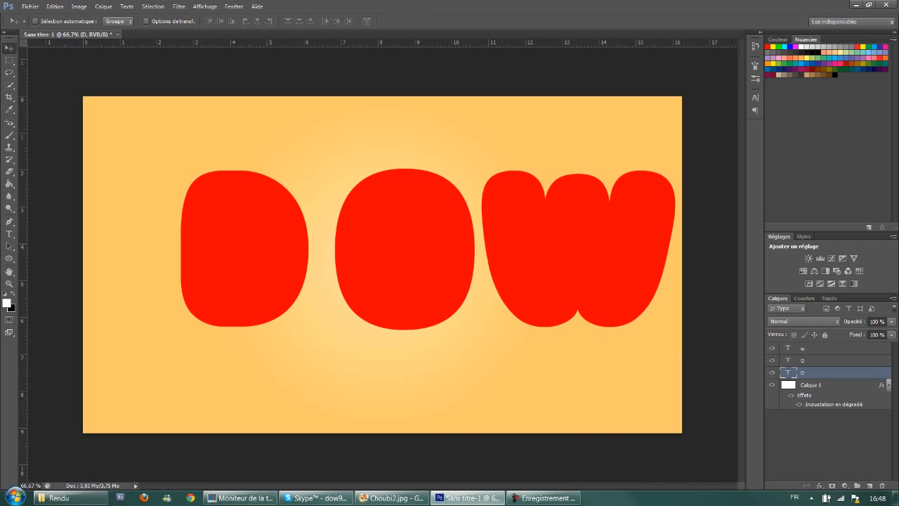
click(821, 361)
drag(310, 226, 277, 226)
drag(273, 253, 272, 253)
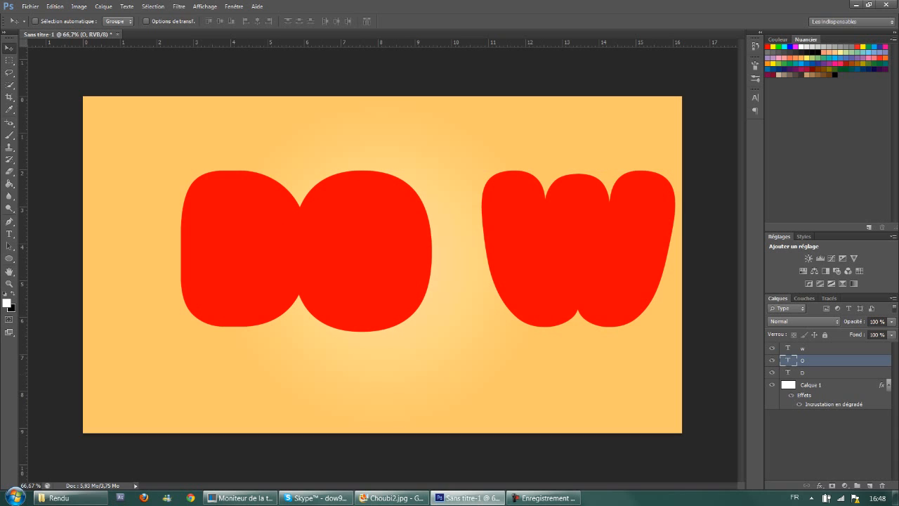
drag(624, 244, 559, 247)
click(834, 372)
drag(253, 240, 248, 246)
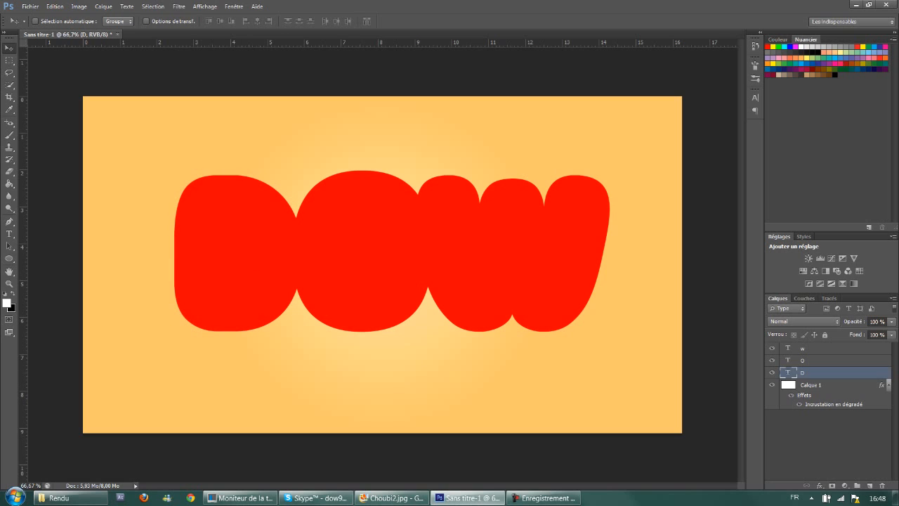
Step: Recolour the letter D yellow-green with RGB 210, 255, 0 (d2ff00)
click(9, 233)
click(169, 330)
key(ctrl+a)
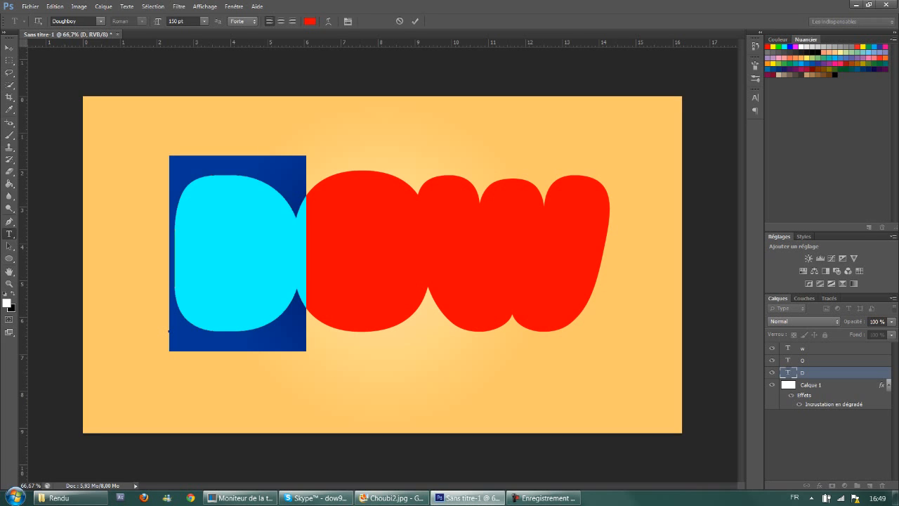
click(310, 21)
drag(559, 450, 559, 428)
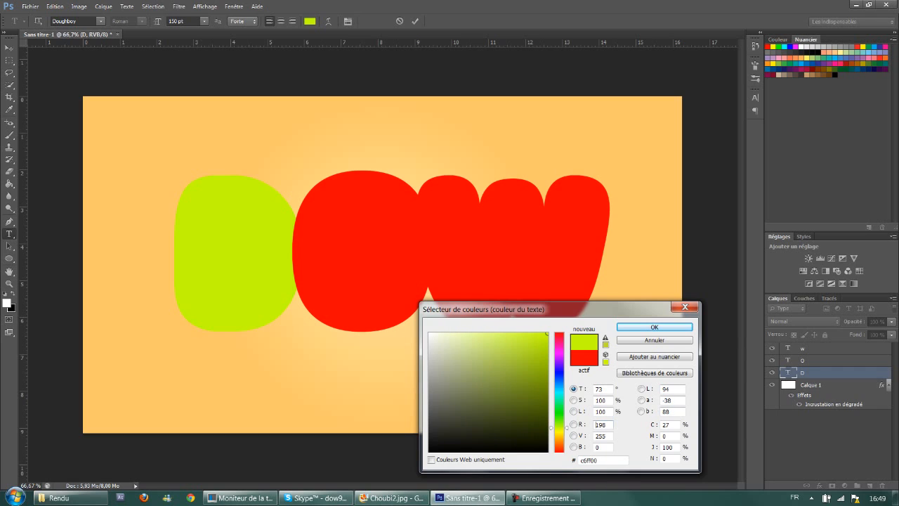
double_click(596, 424)
text(162)
double_click(596, 425)
text(186)
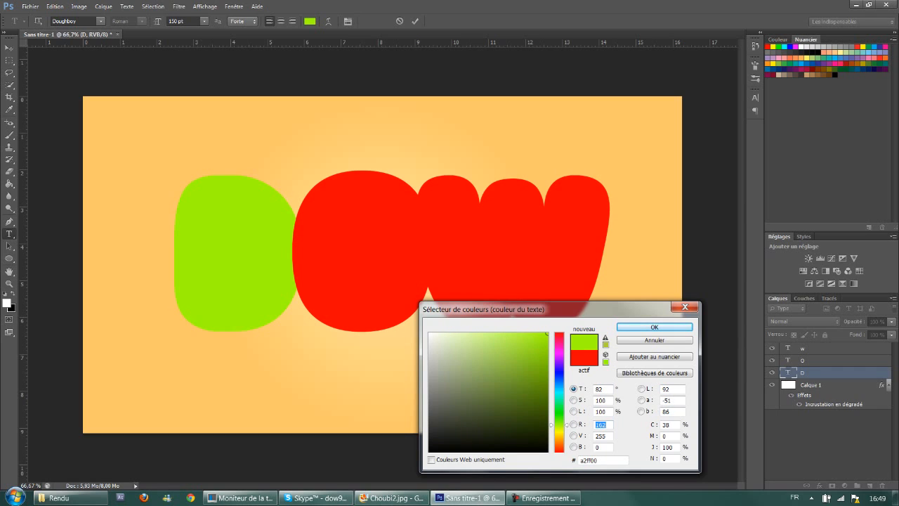
double_click(597, 424)
text(210)
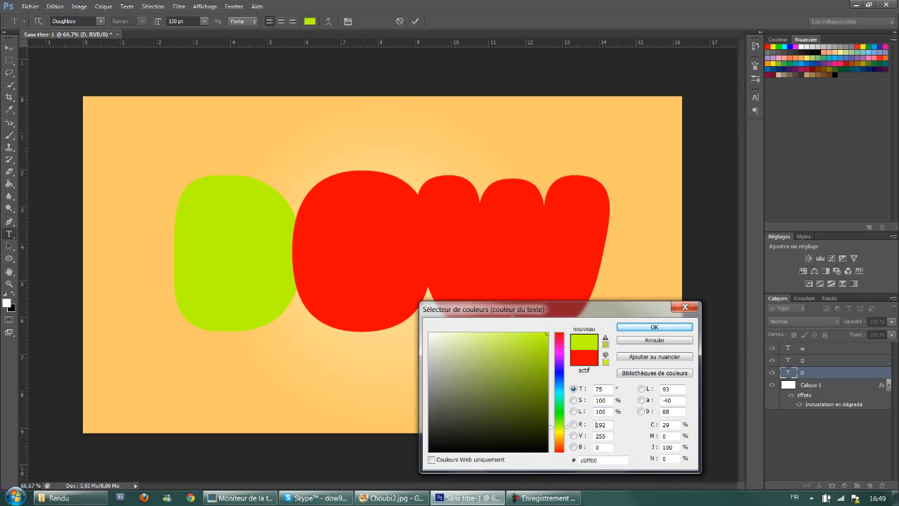
double_click(596, 424)
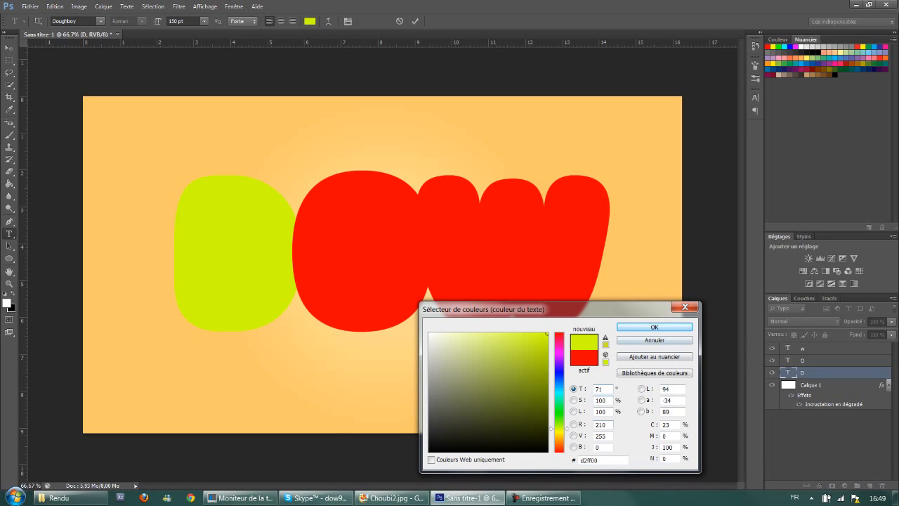
click(654, 326)
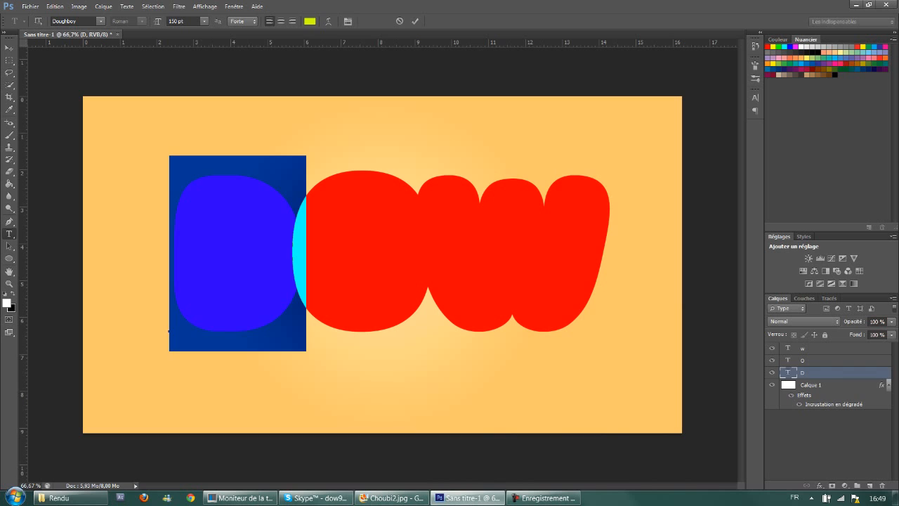
Step: Recolour the letter O yellow with the text colour fff000
click(792, 362)
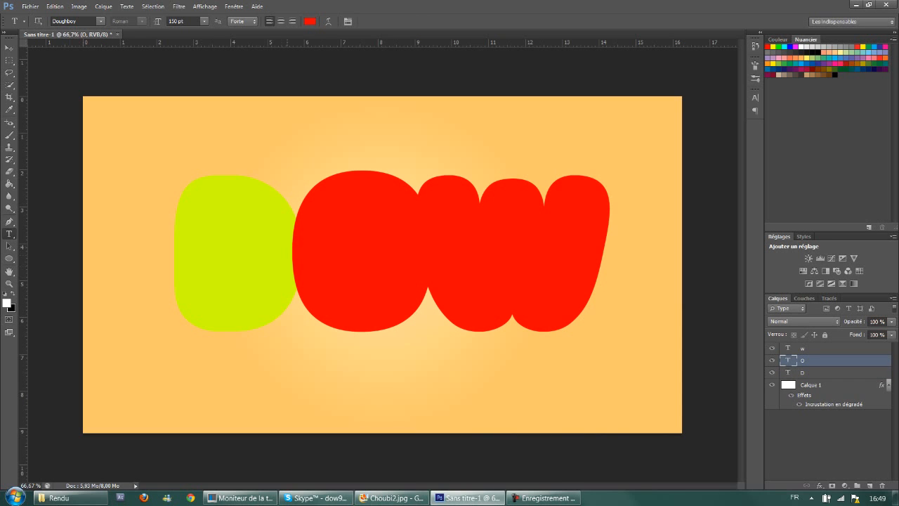
double_click(330, 249)
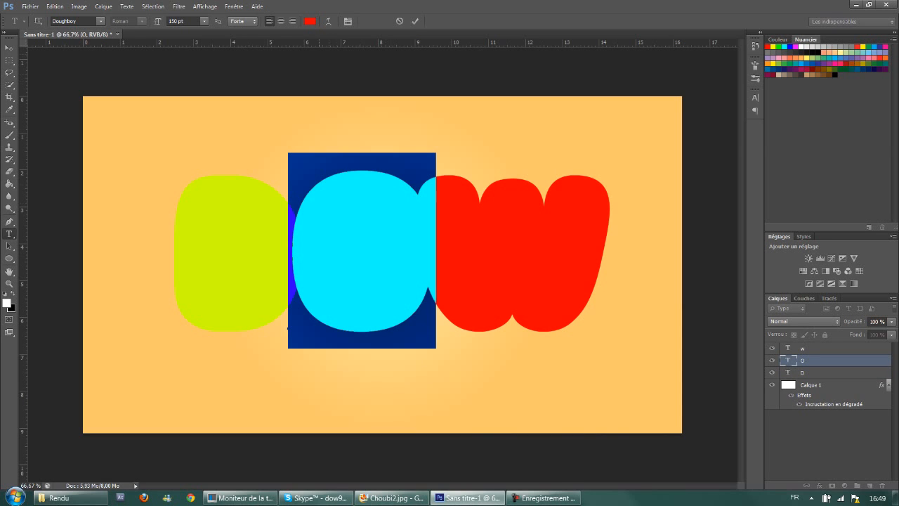
click(309, 21)
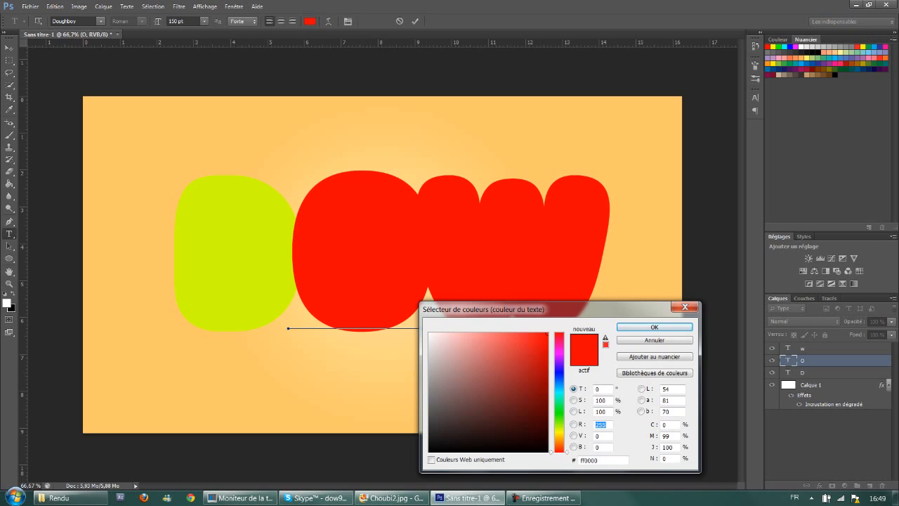
drag(559, 450, 559, 433)
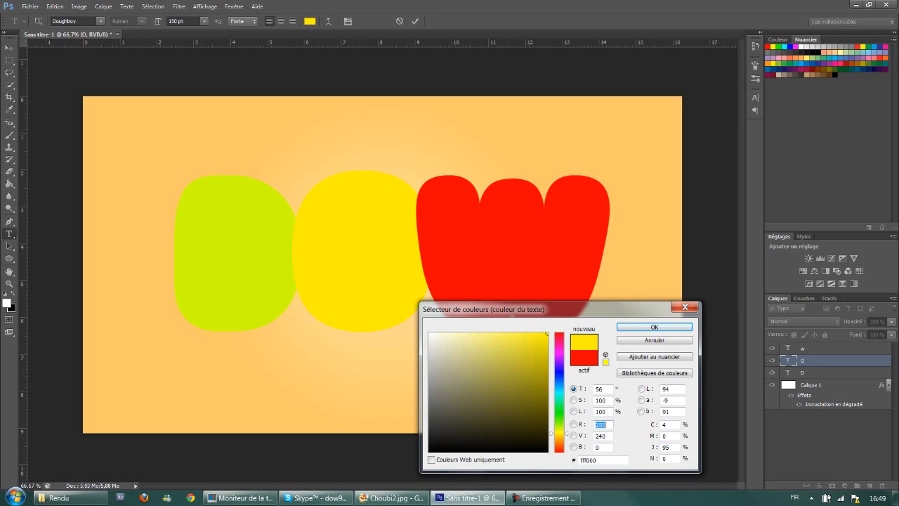
click(653, 327)
Step: Check the text colour of the letter W and keep it red
click(802, 348)
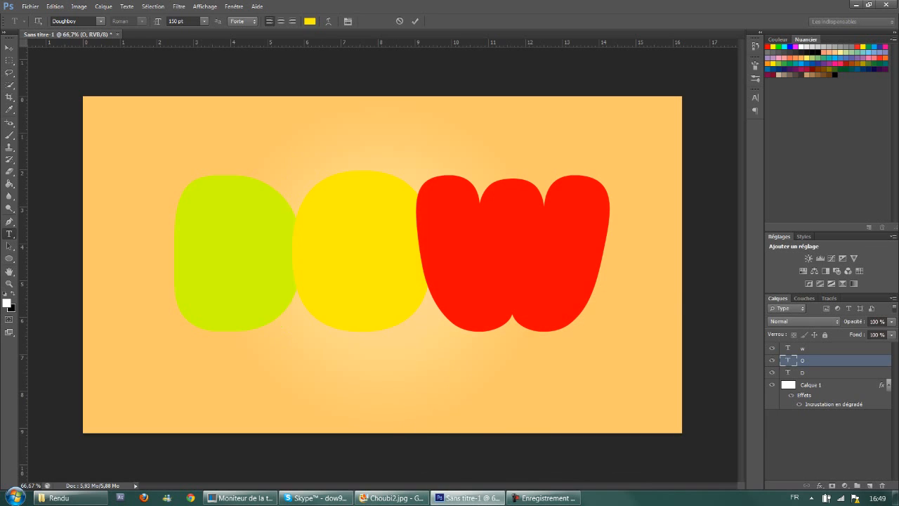
click(412, 330)
key(ctrl+a)
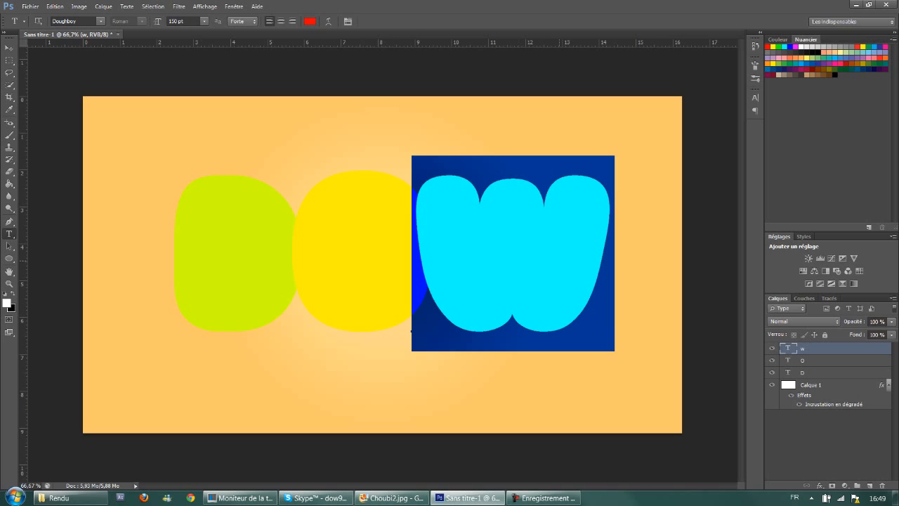
click(310, 21)
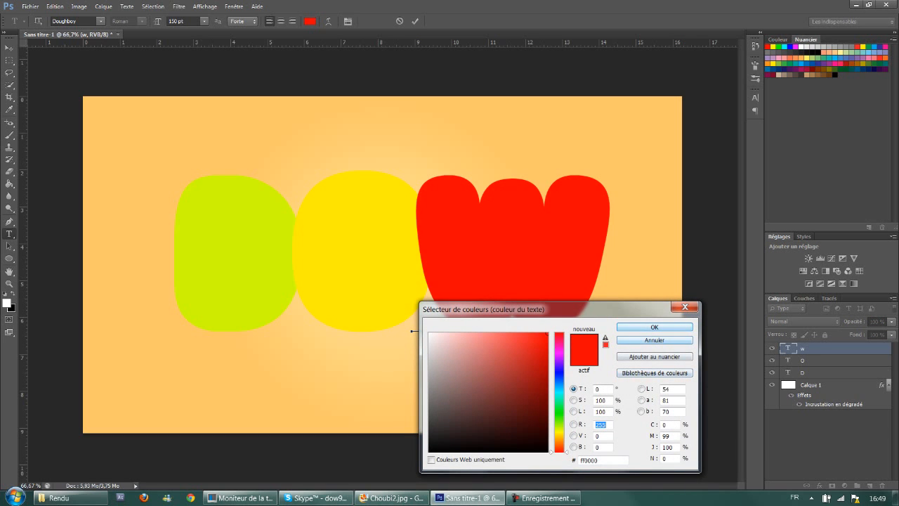
key(Return)
Step: Make the letter D greener by setting the red value of its text colour to 180 (b4ff00)
click(829, 373)
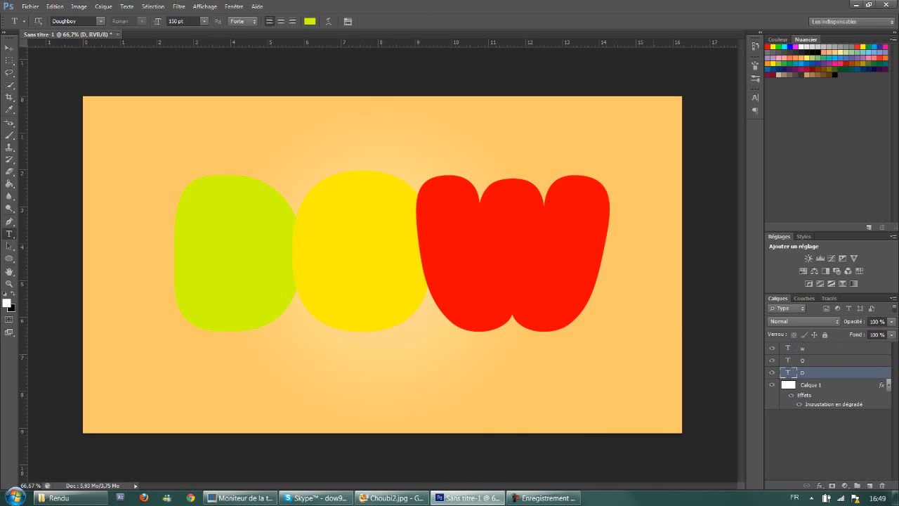
double_click(169, 331)
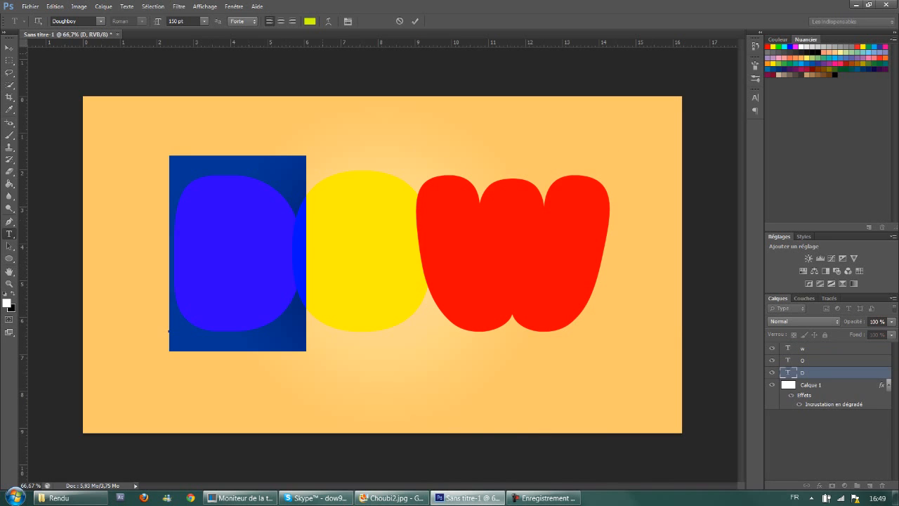
click(309, 21)
text(180)
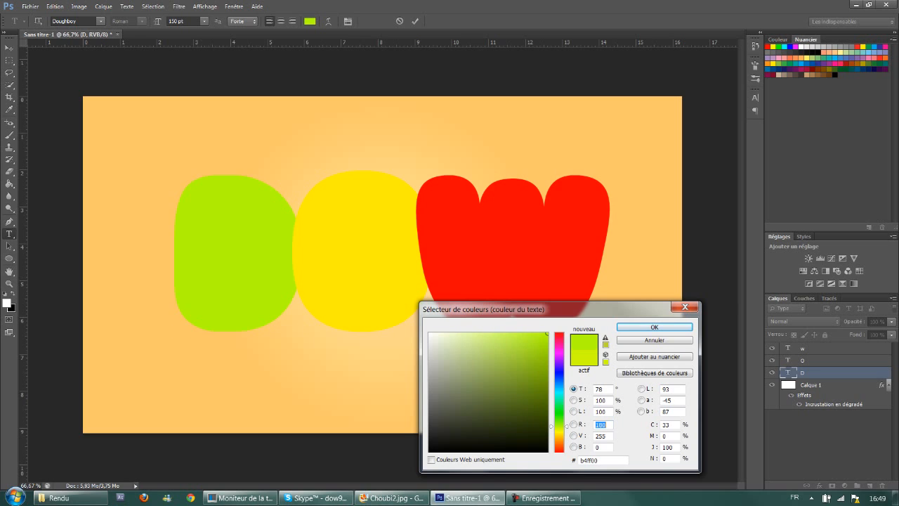
key(Return)
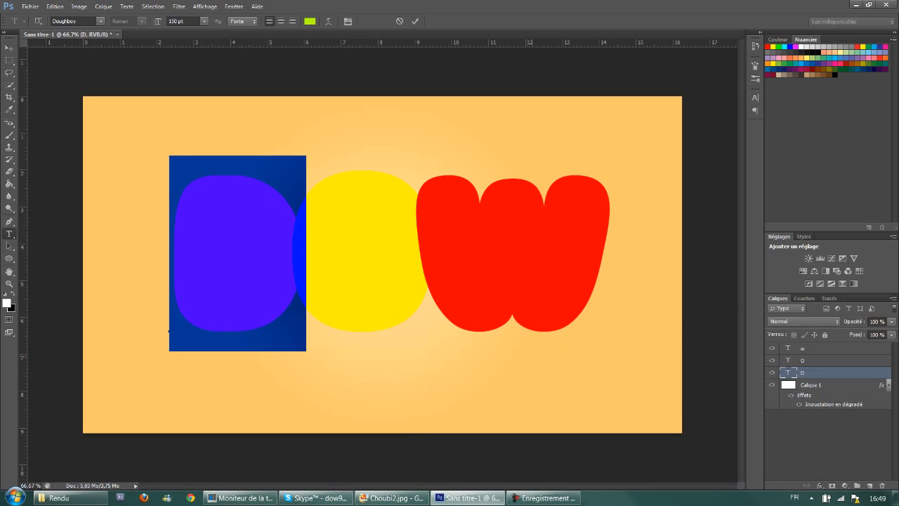
click(9, 47)
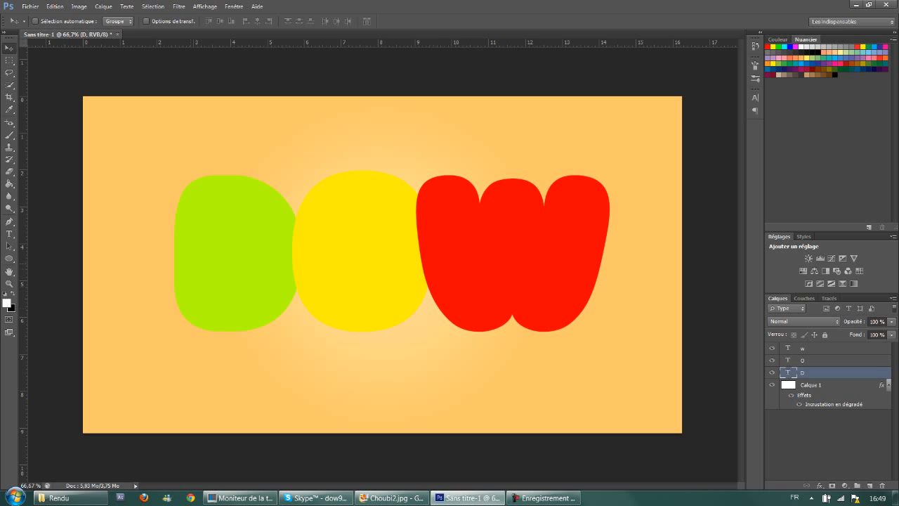
Step: Check the Choubi2.jpg reference image and enable the Bevel & Emboss layer effect on the D layer in Photoshop
click(389, 497)
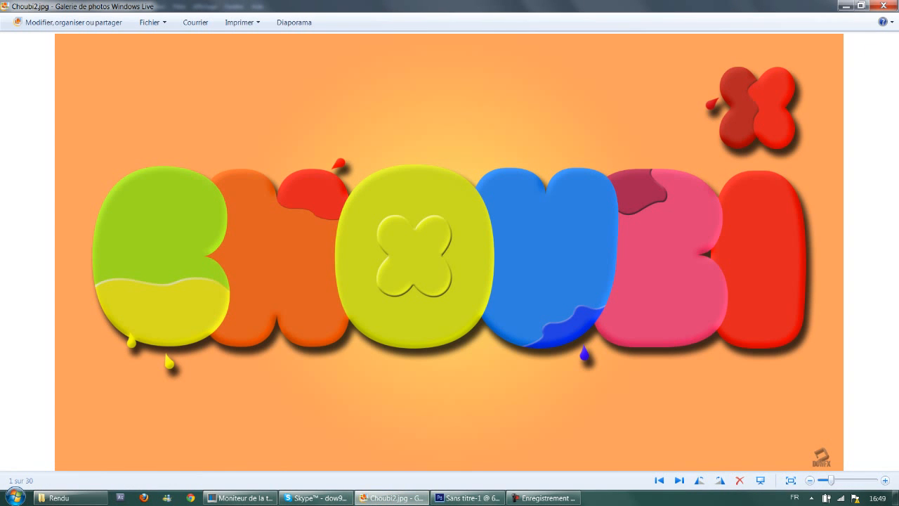
click(467, 498)
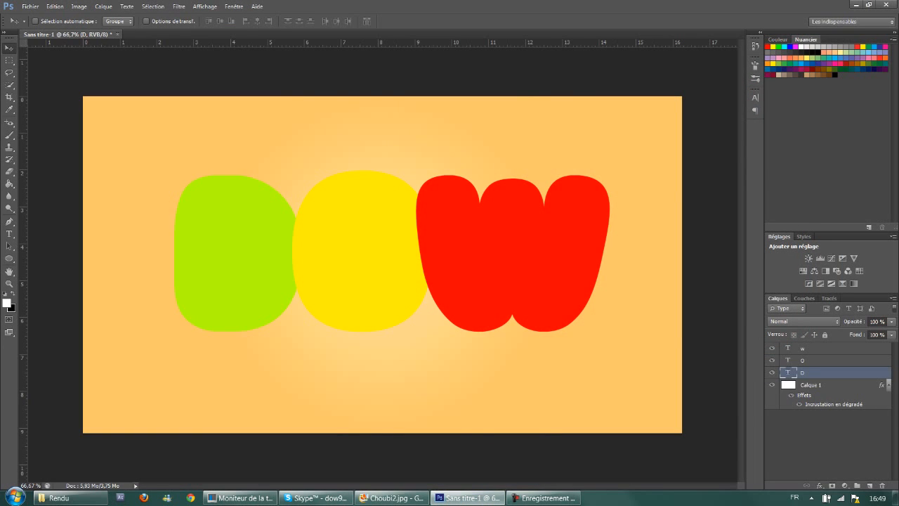
double_click(836, 372)
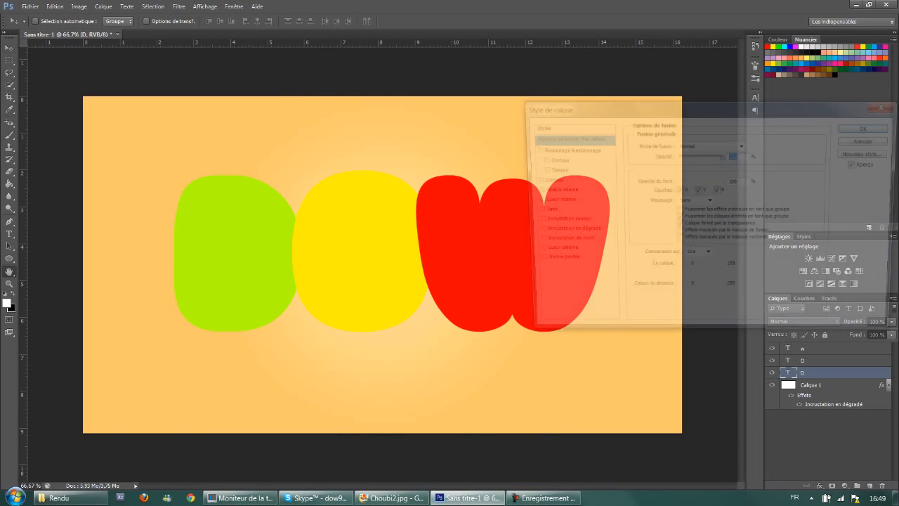
click(565, 149)
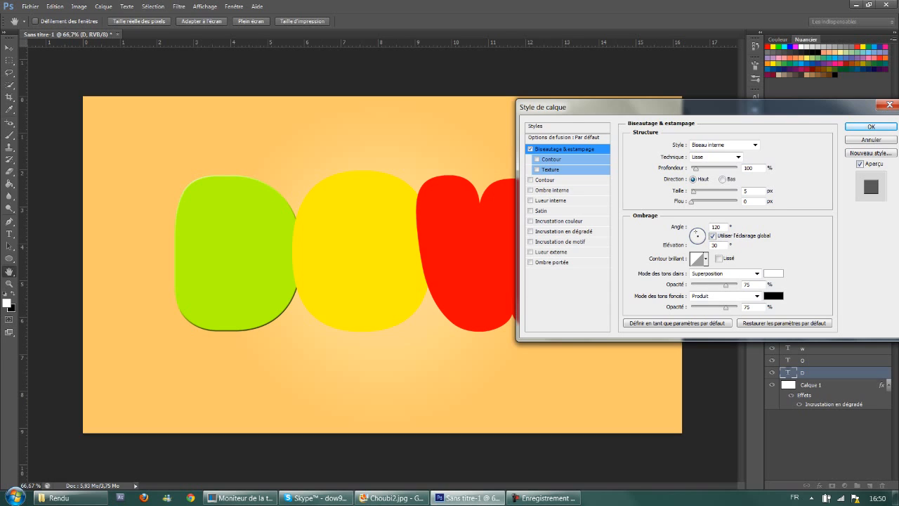
Step: Set the D layer's bevel depth to 551 % and its size to 21 px
drag(696, 168, 703, 191)
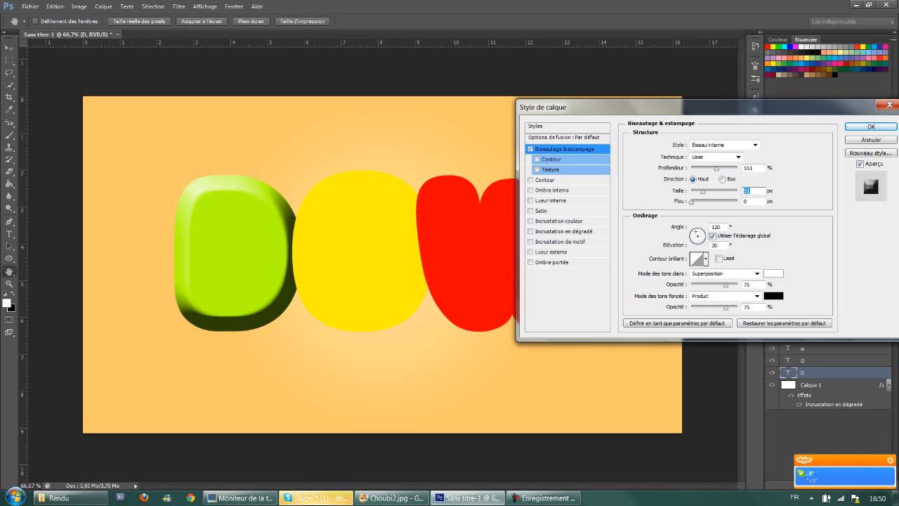
key(shift+Up)
key(shift+Up)
key(shift+Up)
key(shift+Down)
key(shift+Down)
key(shift+Down)
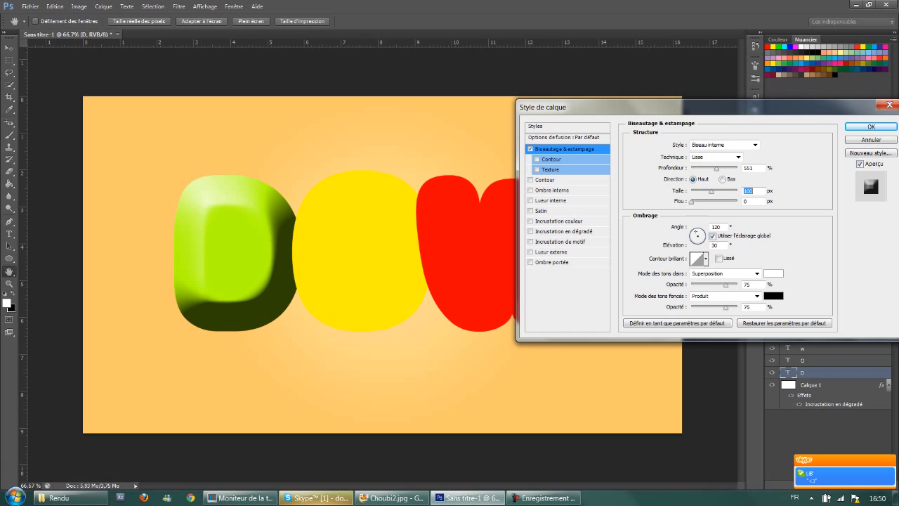
key(shift+Down)
key(shift+Down)
key(shift+Down)
key(shift+Down)
key(shift+Down)
key(shift+Down)
key(shift+Down)
key(Down)
key(Down)
key(Down)
key(Down)
key(Down)
key(Down)
key(Down)
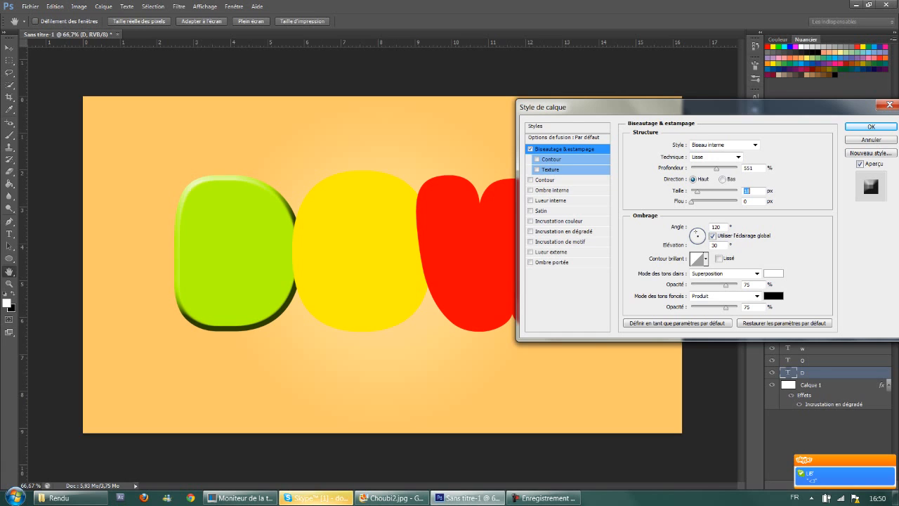
key(Up)
key(Up)
key(Up)
key(Up)
key(Up)
key(Up)
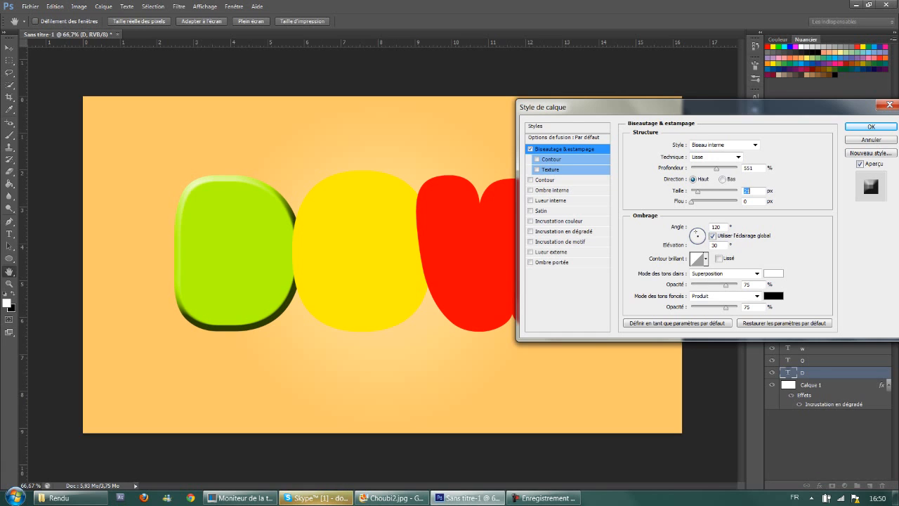
Step: Soften the D layer's bevel to 16 px and reduce its depth to 144 %
key(Tab)
key(Up)
key(Up)
key(Up)
key(Up)
key(Up)
key(Up)
key(Up)
key(Up)
key(Up)
key(Up)
key(Up)
key(Up)
key(Up)
key(Up)
key(Up)
key(Up)
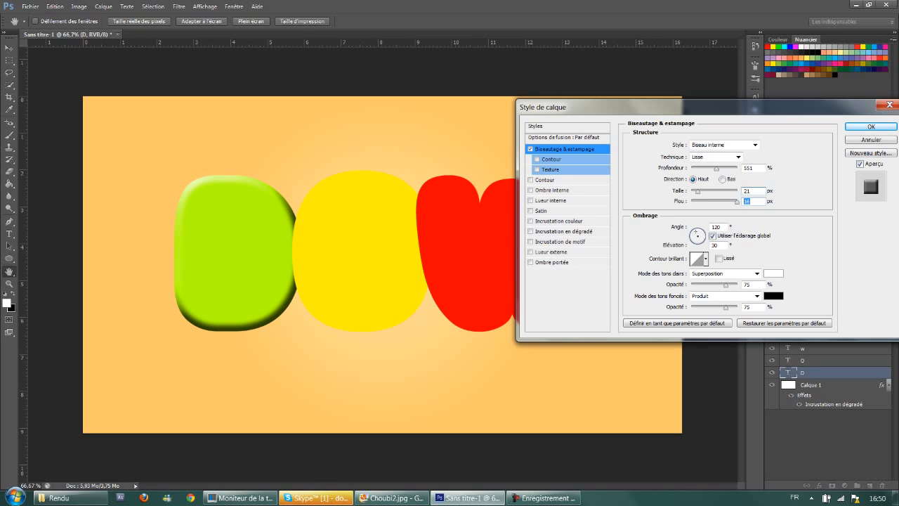
drag(717, 168, 697, 169)
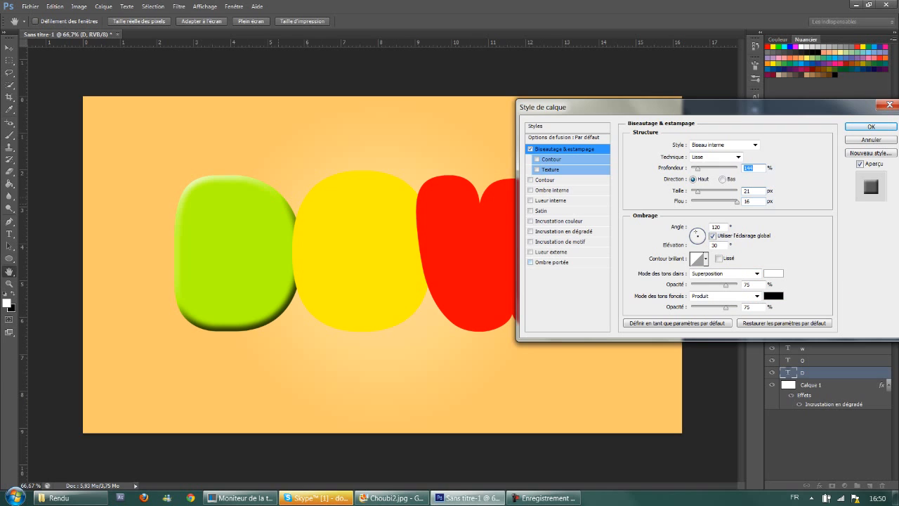
Step: Set the D layer's bevel highlight opacity to 54 % and lower its shadow opacity for a lighter shaded edge
mouse_move(726, 284)
mouse_down()
mouse_move(695, 284)
mouse_move(715, 285)
mouse_up()
drag(726, 307, 715, 307)
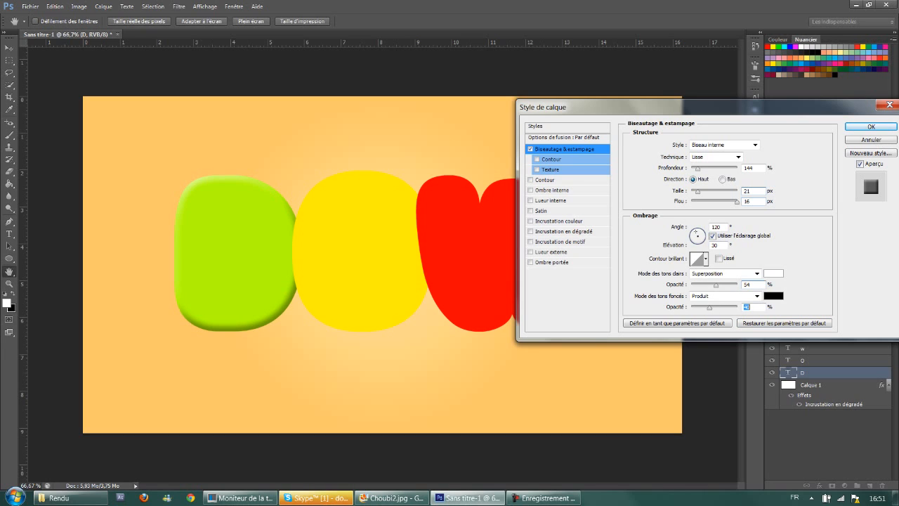
drag(708, 307, 701, 307)
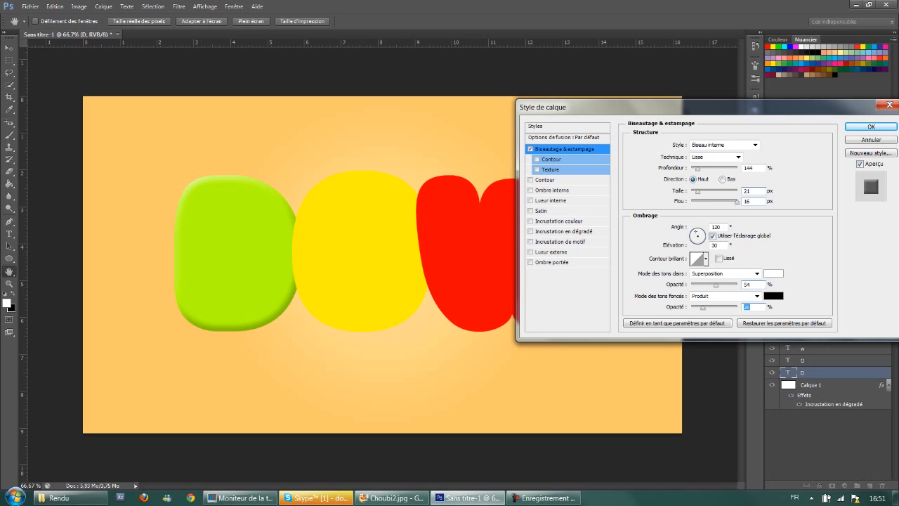
drag(703, 307, 705, 308)
Step: Add a drop shadow to the D layer with 24 px distance, 20 % spread, 32 px size and 54 % opacity
click(530, 262)
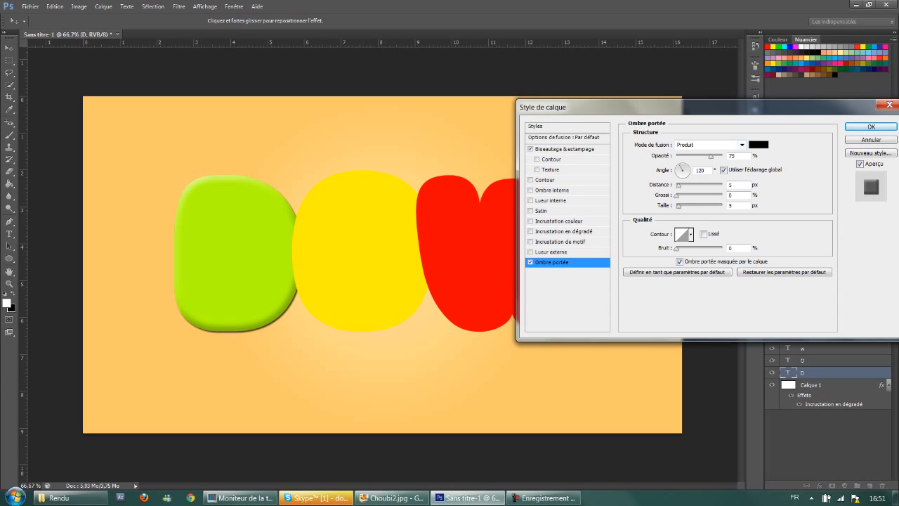
drag(679, 185, 688, 185)
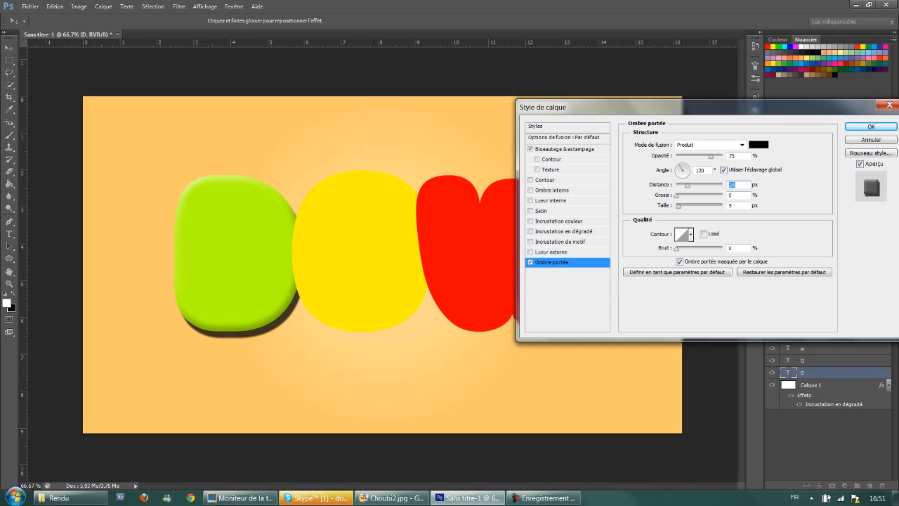
key(Tab)
drag(676, 195, 691, 206)
key(shift+Down)
key(shift+Down)
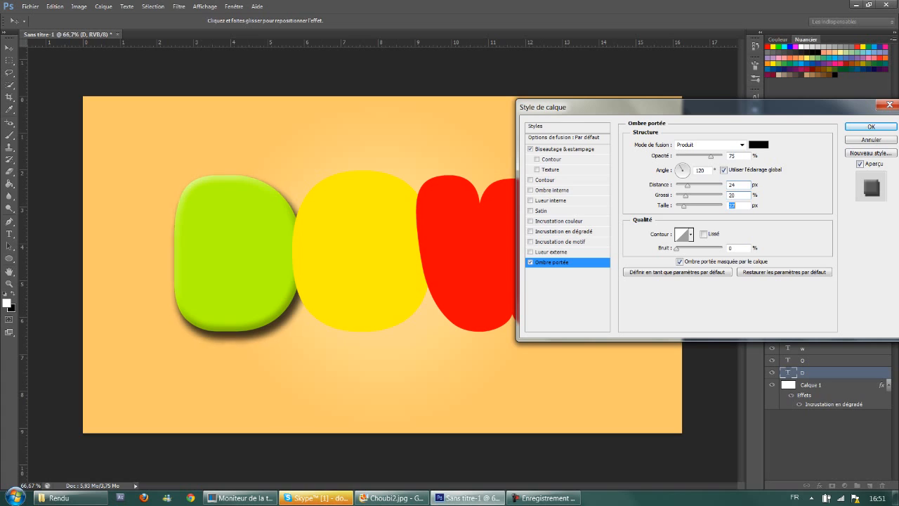
key(shift+Down)
key(Down)
drag(711, 157, 699, 157)
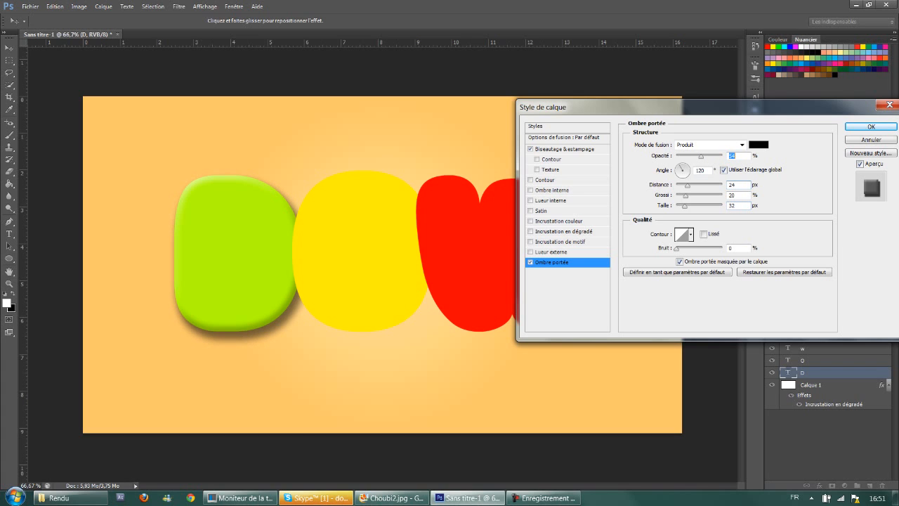
key(Down)
key(Return)
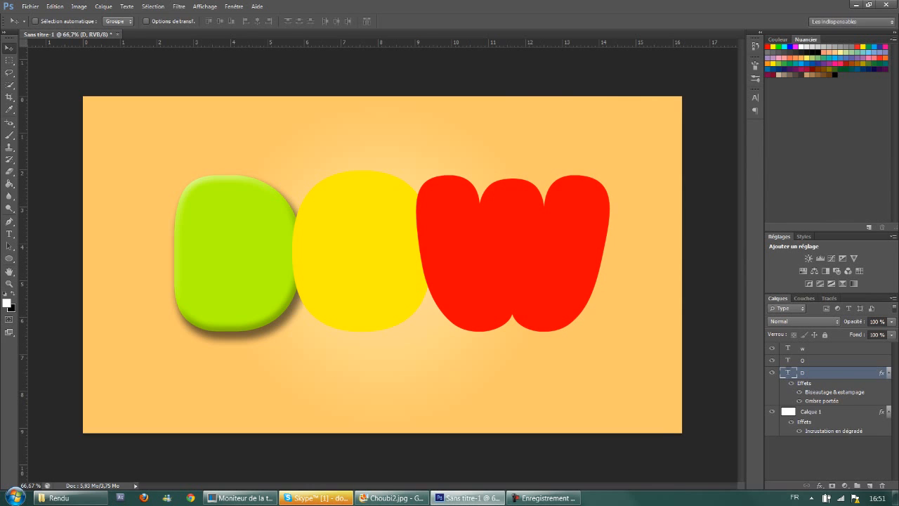
Step: Copy the D layer's style and paste it onto the O and W layers
right_click(817, 372)
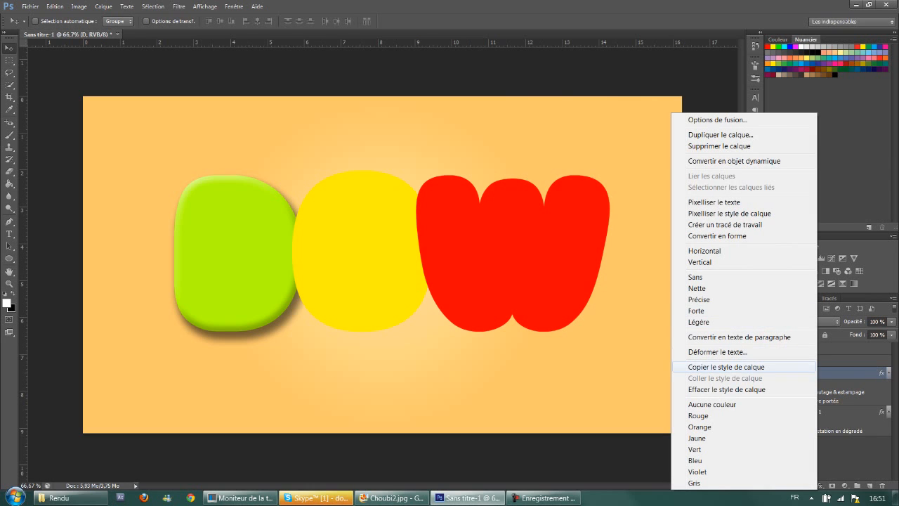
click(727, 366)
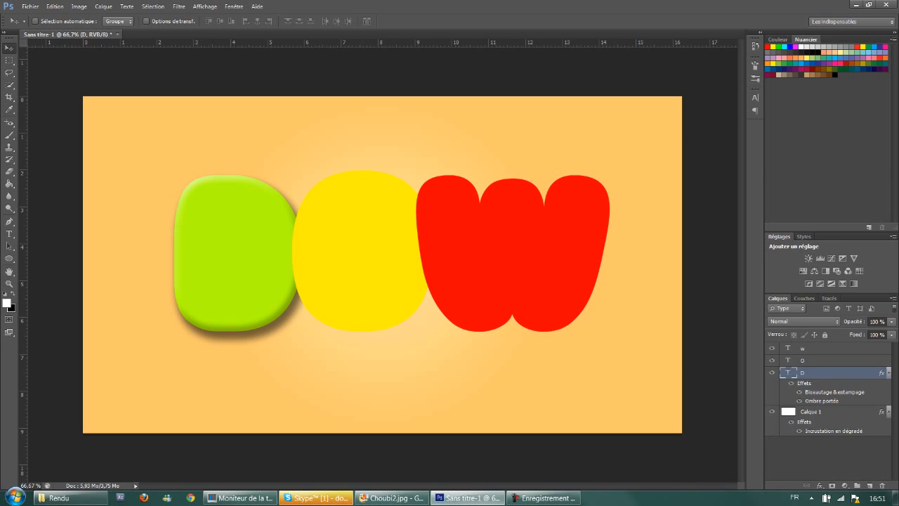
click(815, 361)
right_click(815, 361)
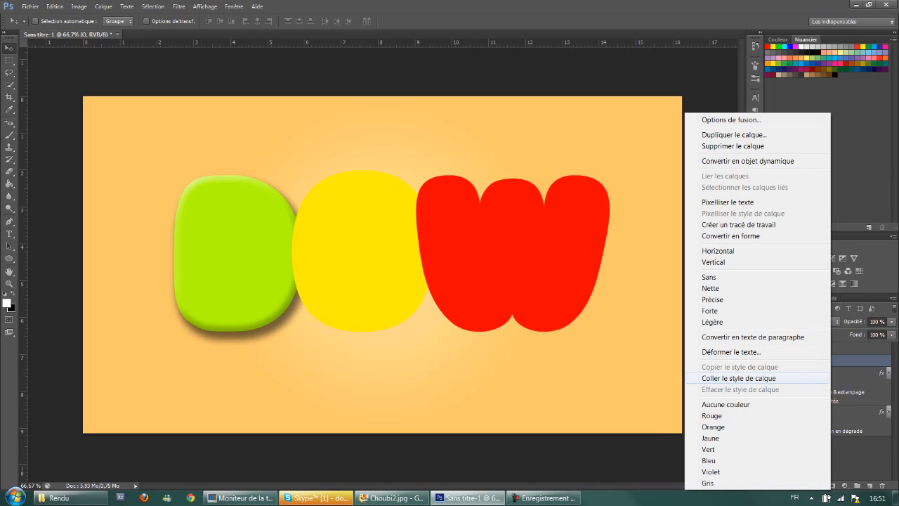
click(738, 378)
click(815, 348)
right_click(815, 348)
click(730, 376)
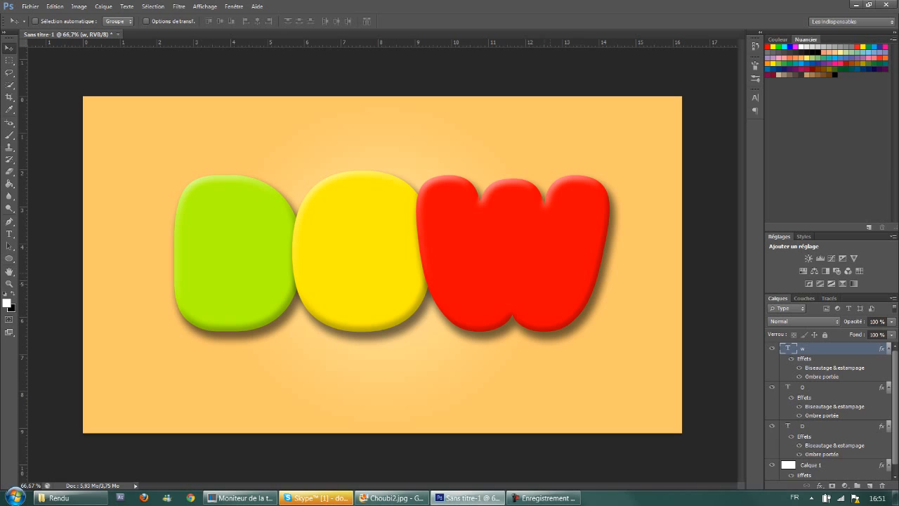
Step: Stack the O layer above the W layer and shift both letters slightly left to tighten the spacing
drag(802, 387, 802, 347)
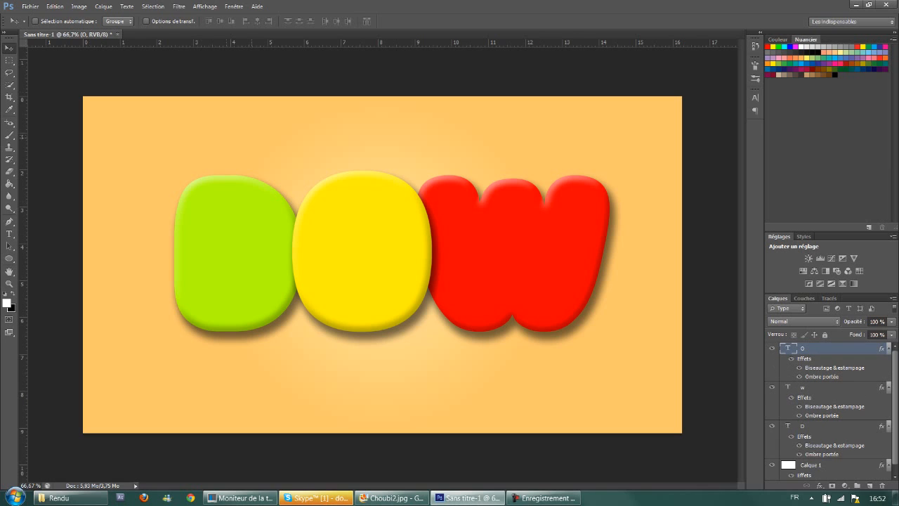
drag(512, 246, 506, 245)
click(815, 387)
drag(562, 251, 556, 252)
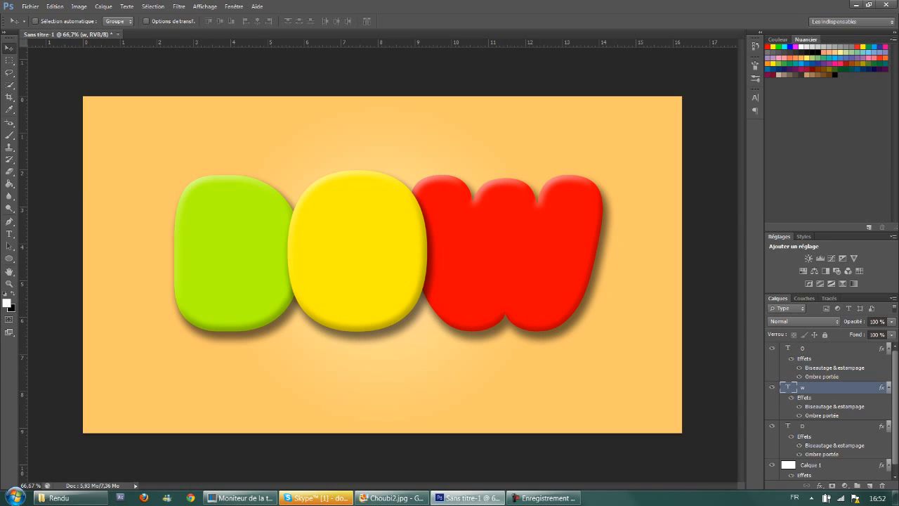
Step: Select the D, O and W layers together and recentre the word on the background
ctrl+click(833, 425)
shift+click(815, 348)
drag(505, 220, 517, 229)
drag(577, 281, 571, 279)
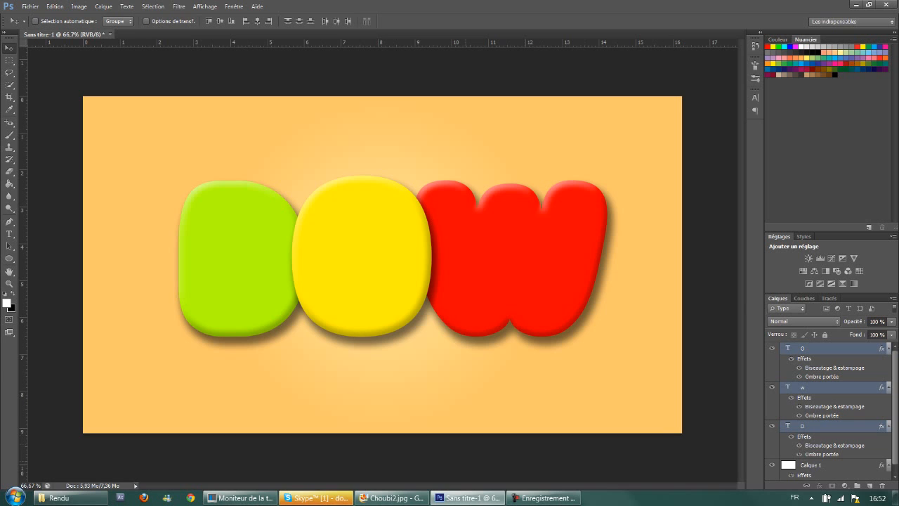
Step: Check the Choubi2.jpg reference image and add a yellow letter x at 70 pt as a new Photoshop text layer
click(390, 497)
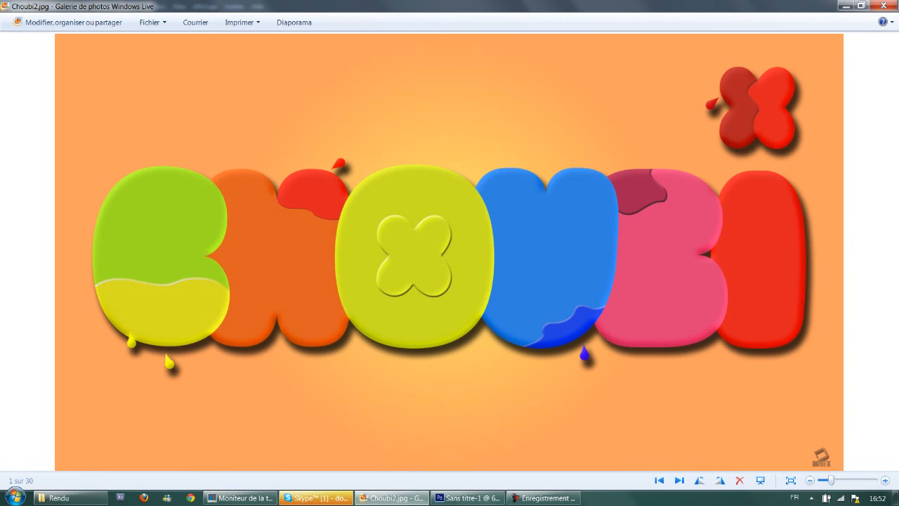
click(467, 497)
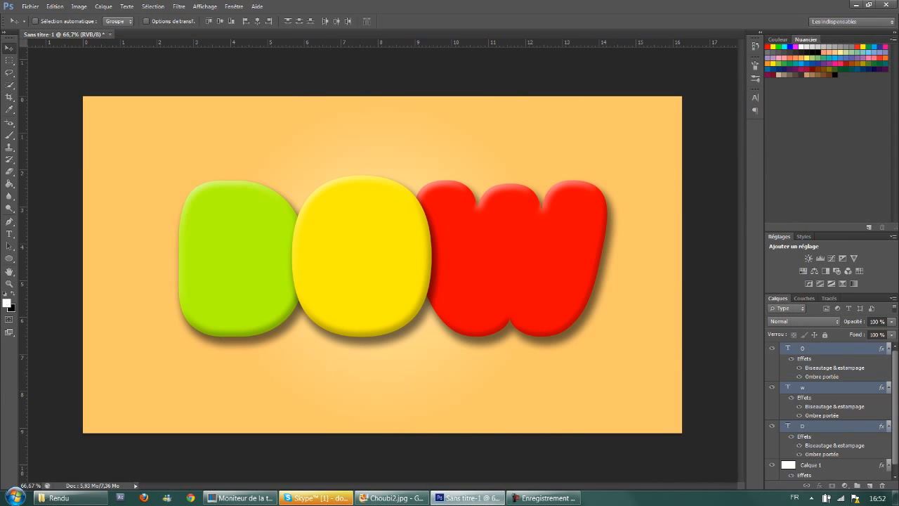
click(829, 348)
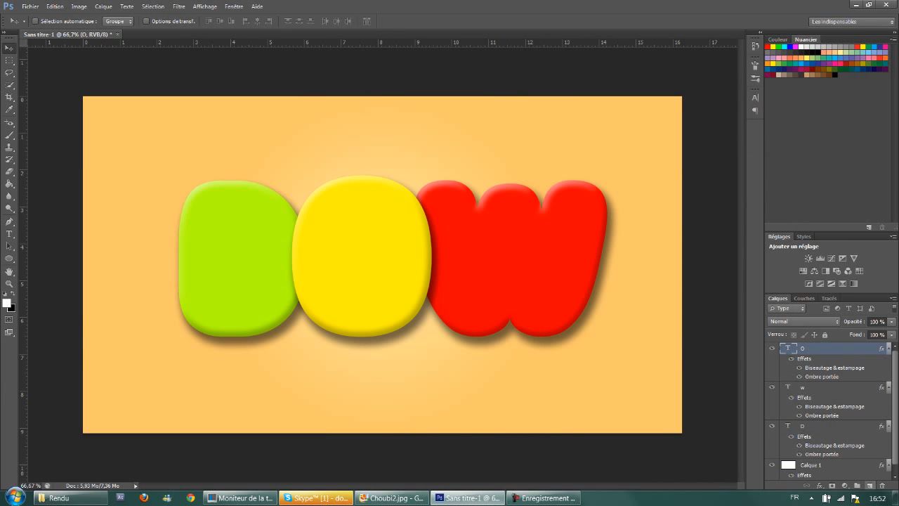
key(t)
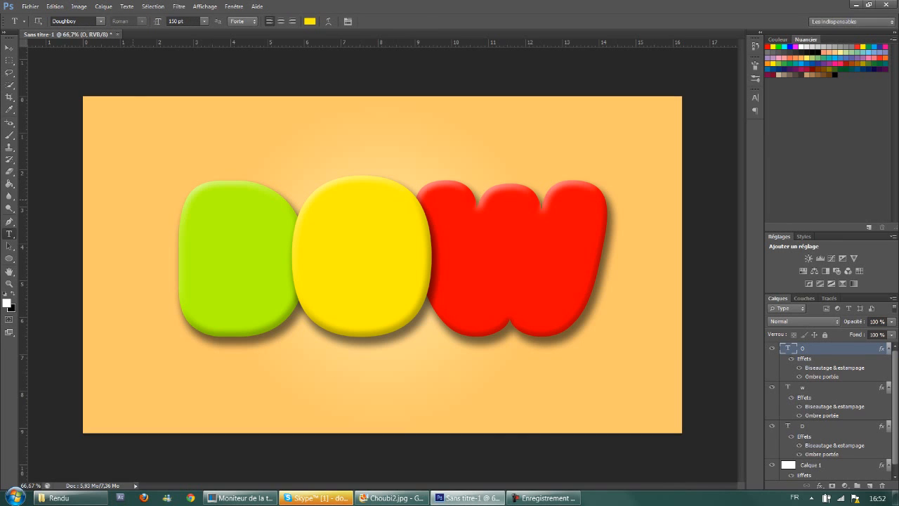
click(132, 200)
text(x)
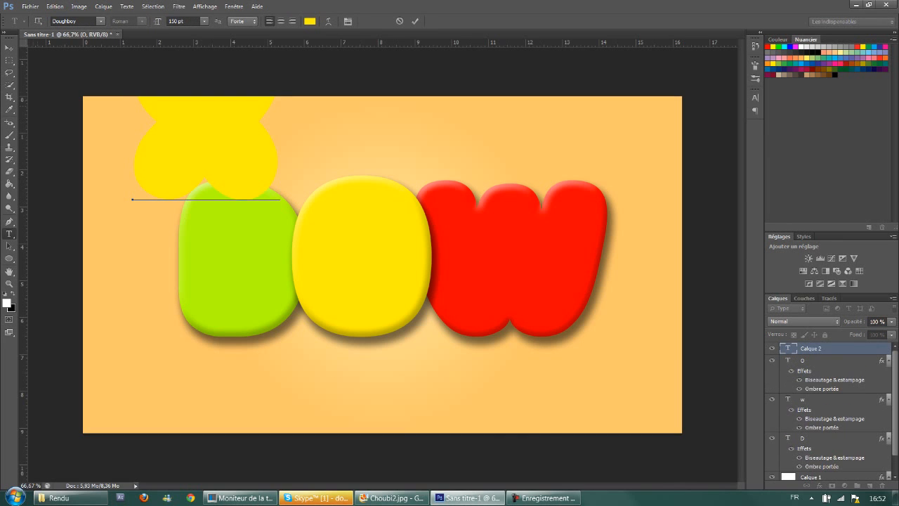
key(ctrl+a)
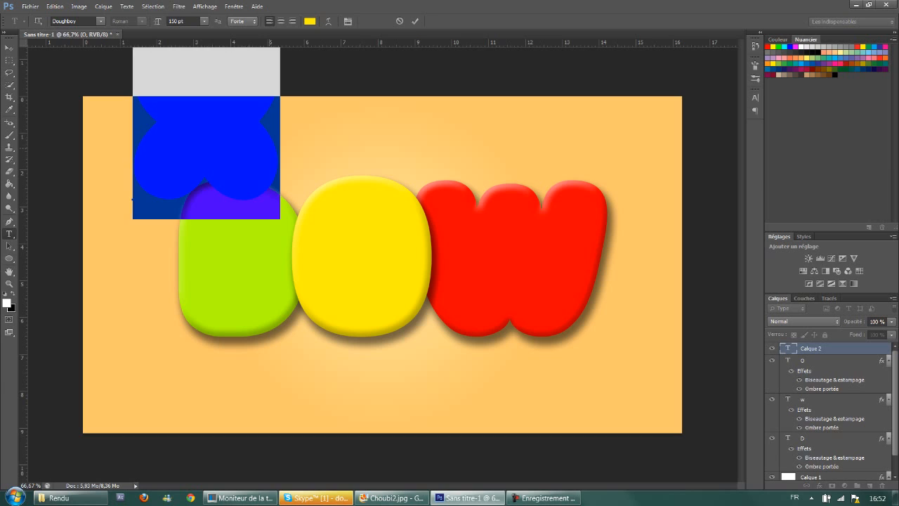
double_click(171, 22)
text(70)
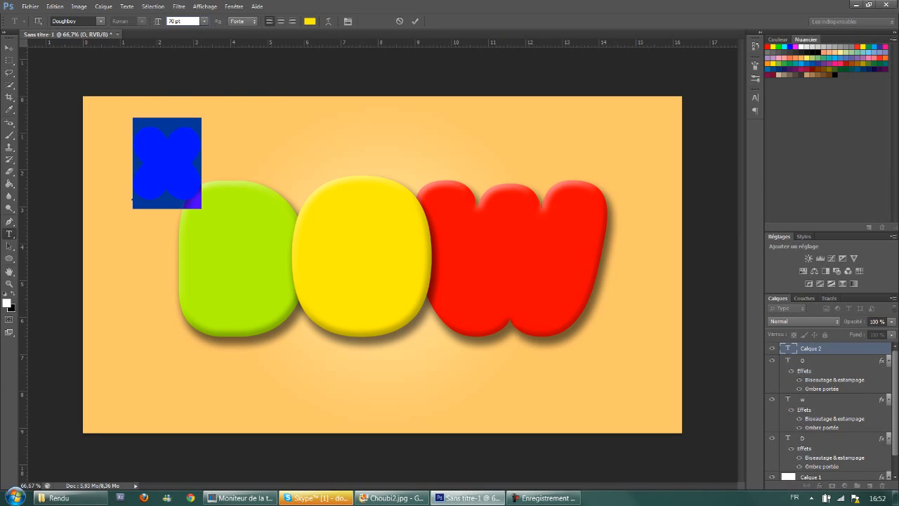
Step: Paste the copied layer style onto the x layer and place the x in the middle of the letter O
click(9, 47)
drag(143, 154, 272, 171)
right_click(823, 347)
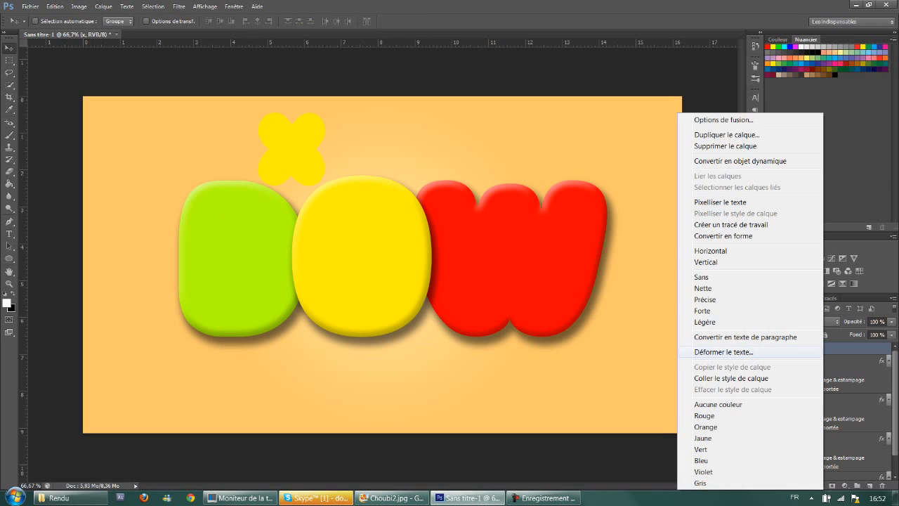
click(730, 378)
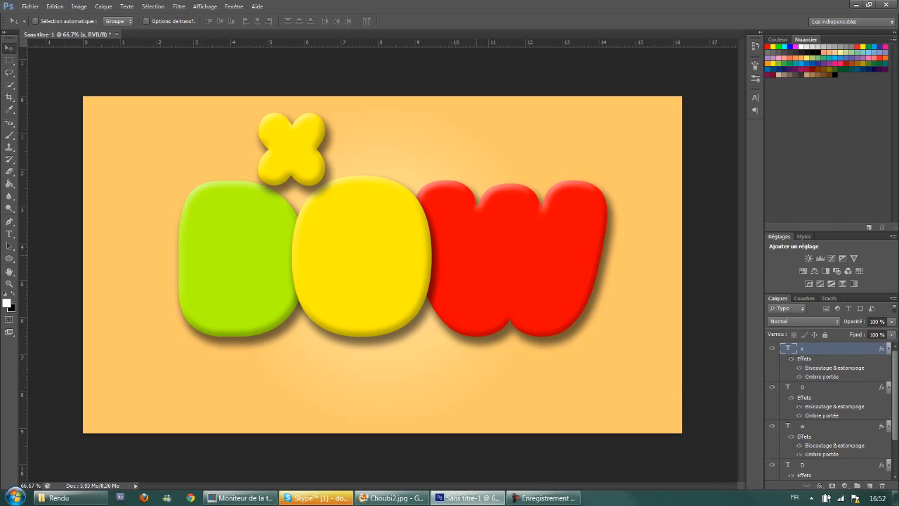
drag(294, 140, 363, 236)
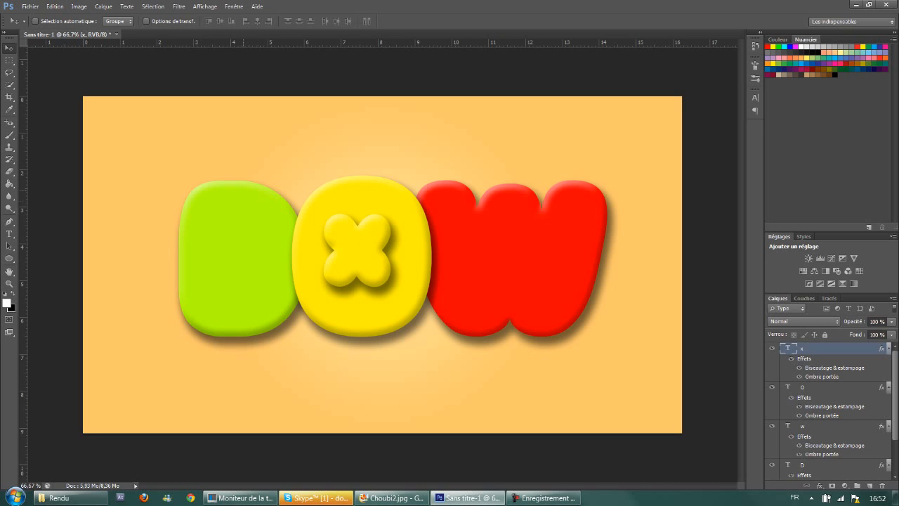
Step: Reduce the x to 60 pt and recentre it on the letter O
key(t)
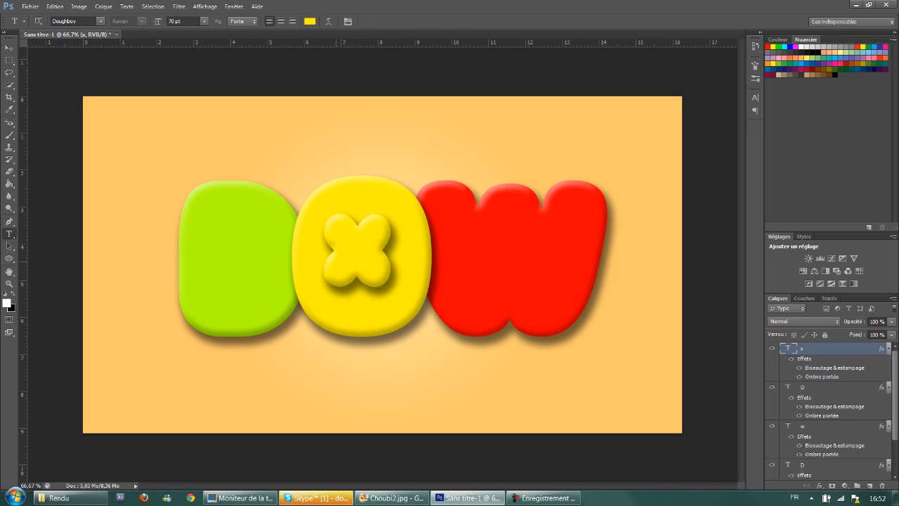
double_click(358, 250)
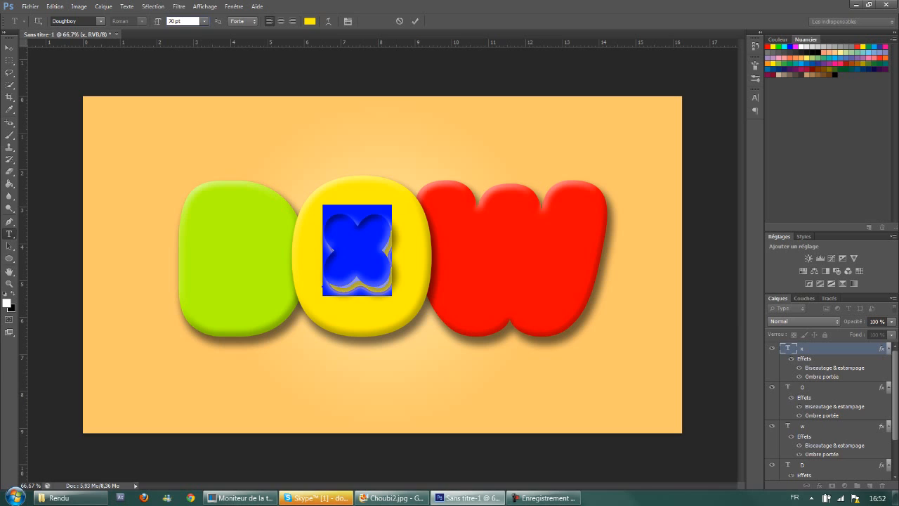
scroll(172, 21, down, 10)
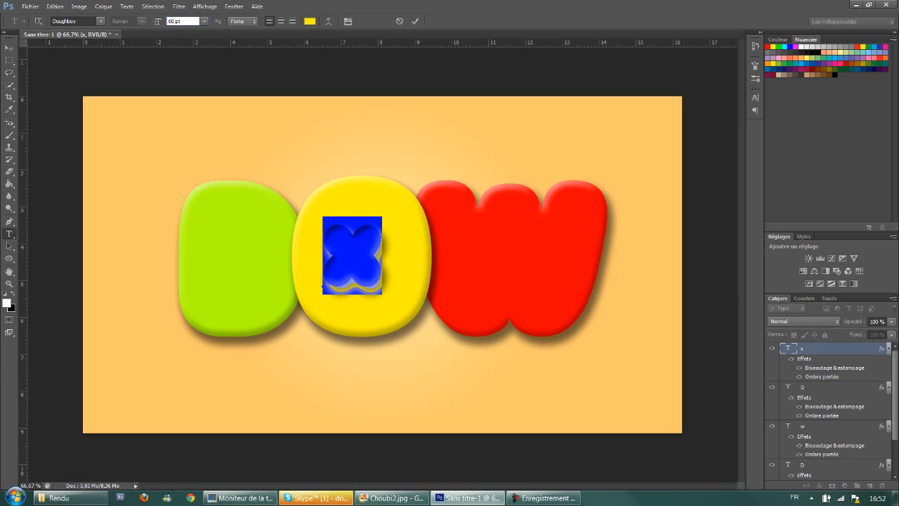
click(9, 48)
drag(351, 233, 356, 228)
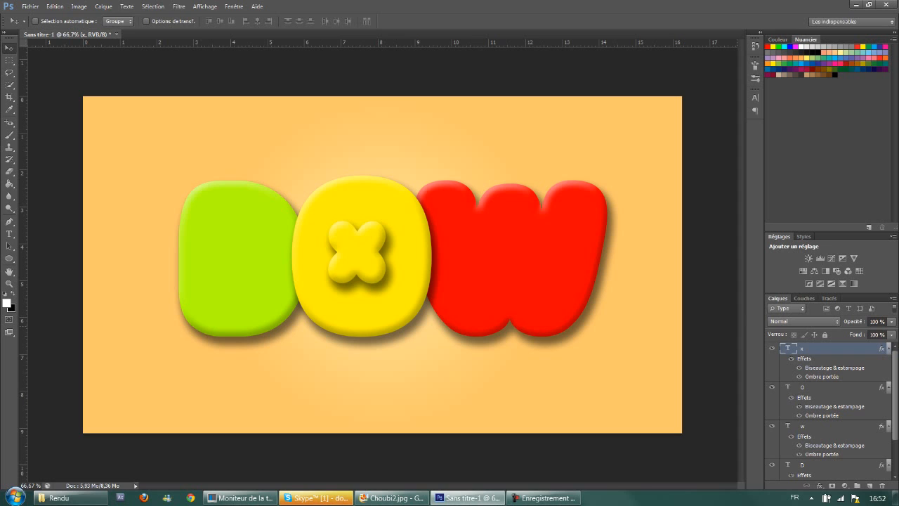
Step: Tighten the x layer's drop shadow to 5 px distance, 3 % spread and 10 px size
double_click(841, 348)
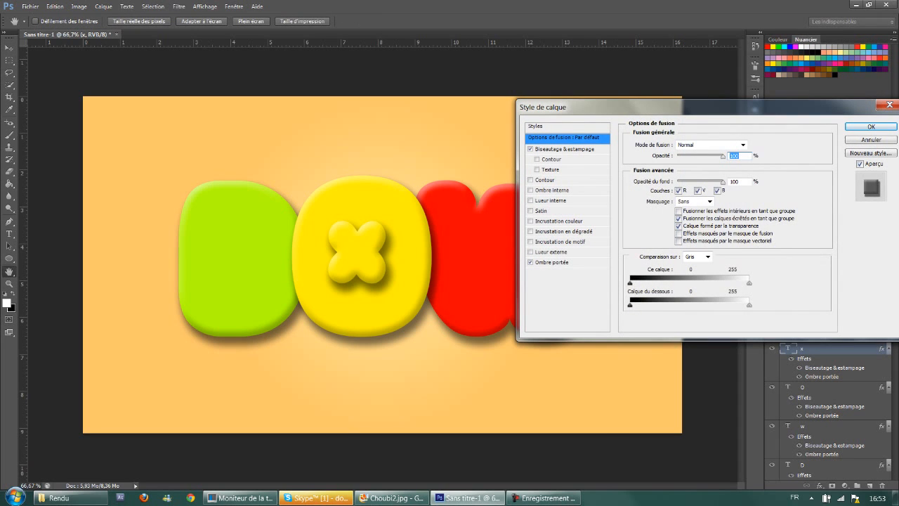
click(552, 262)
drag(687, 185, 679, 184)
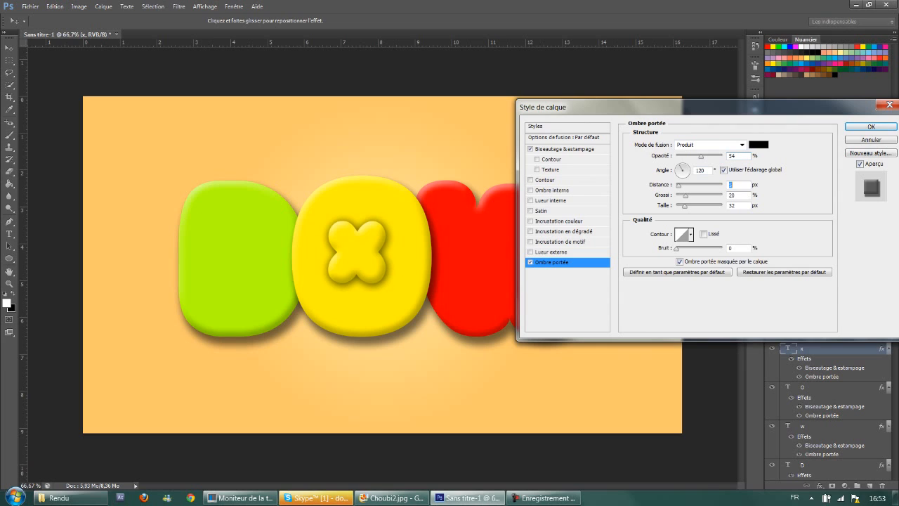
key(Tab)
key(shift+Down)
key(shift+Down)
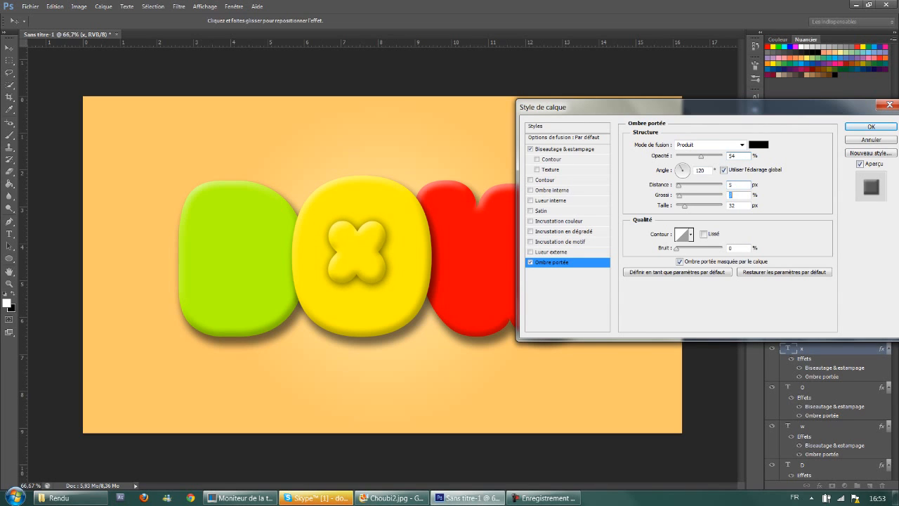
text(3)
key(Tab)
key(shift+Down)
key(shift+Down)
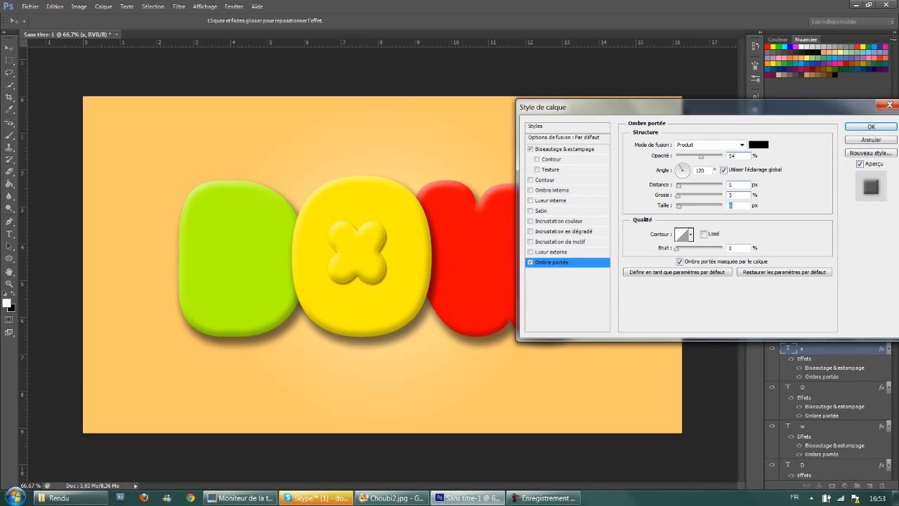
key(Return)
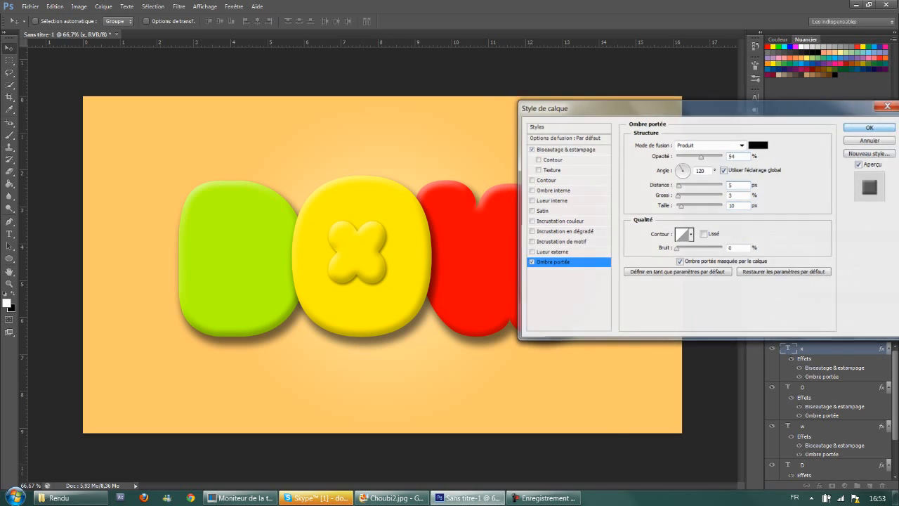
Step: Recentre the x on the letter O and compare the result with the Choubi2.jpg reference image
drag(366, 229, 357, 256)
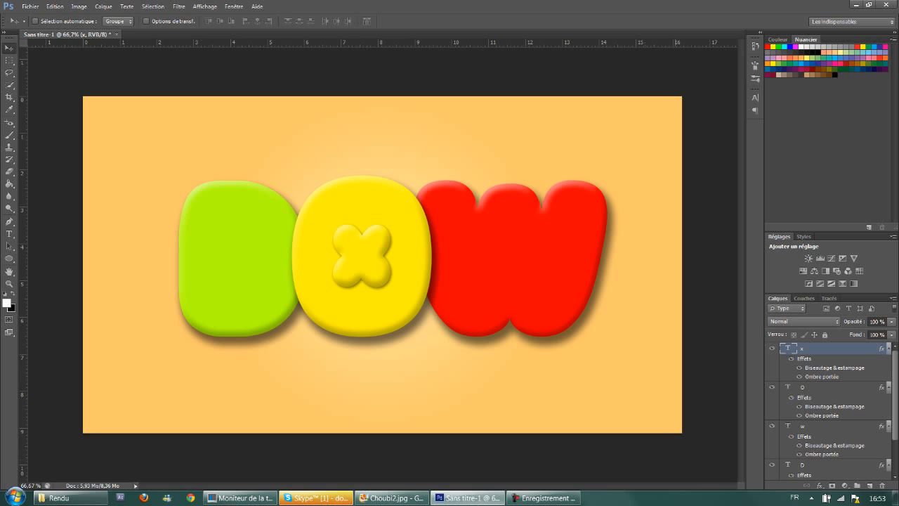
click(392, 498)
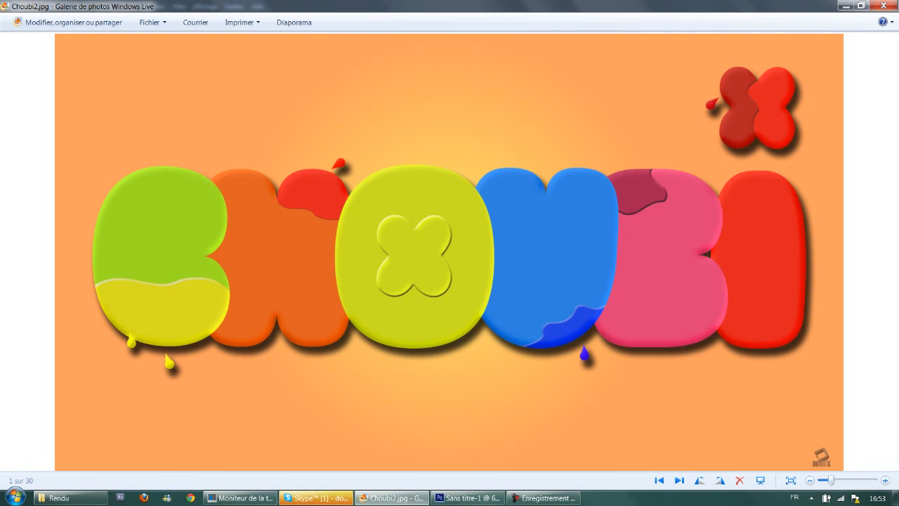
click(467, 498)
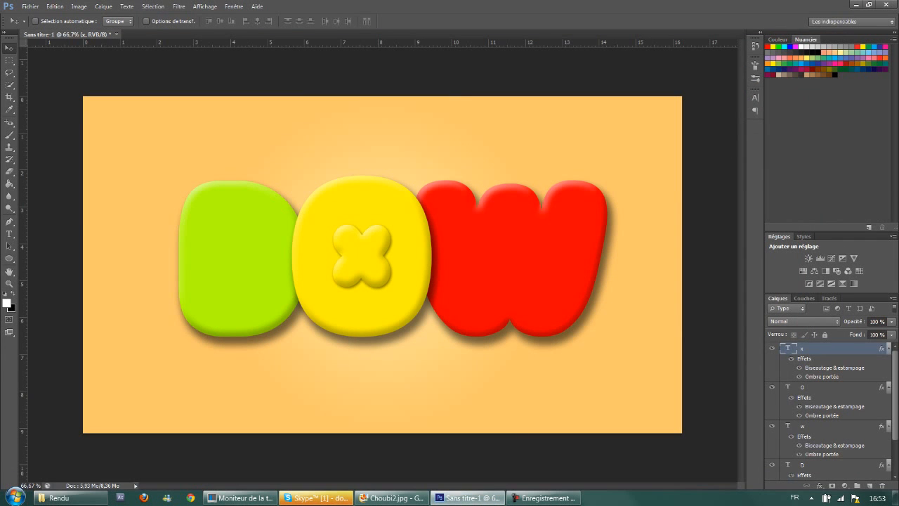
Step: Add a new empty layer directly above the letter D and clip it to the D with a clipping mask
click(837, 417)
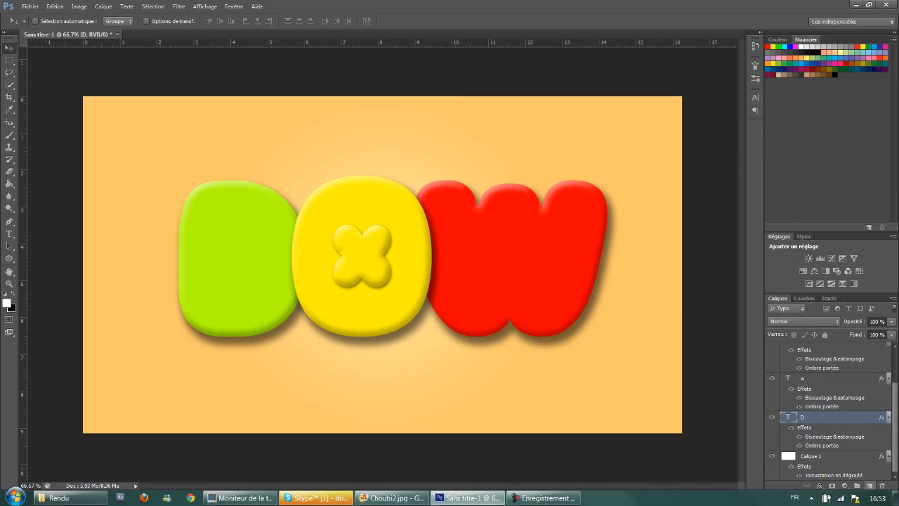
click(869, 485)
right_click(815, 417)
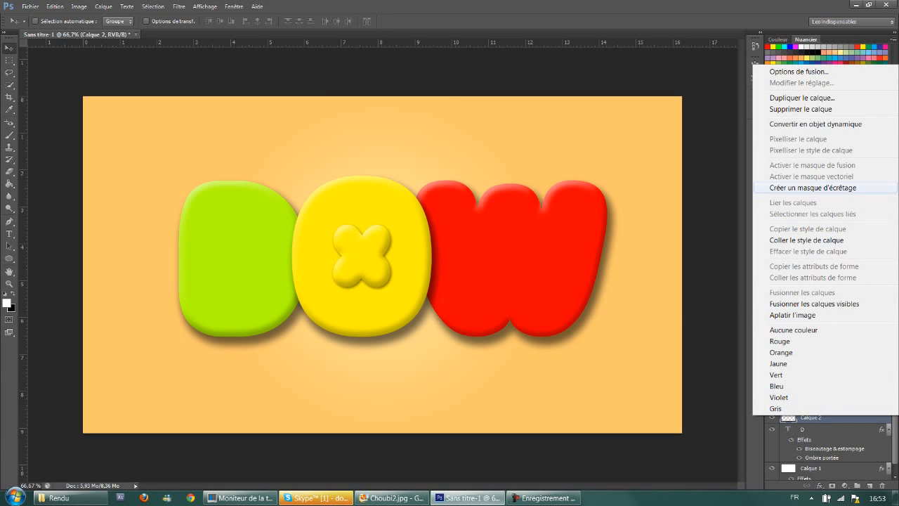
click(813, 188)
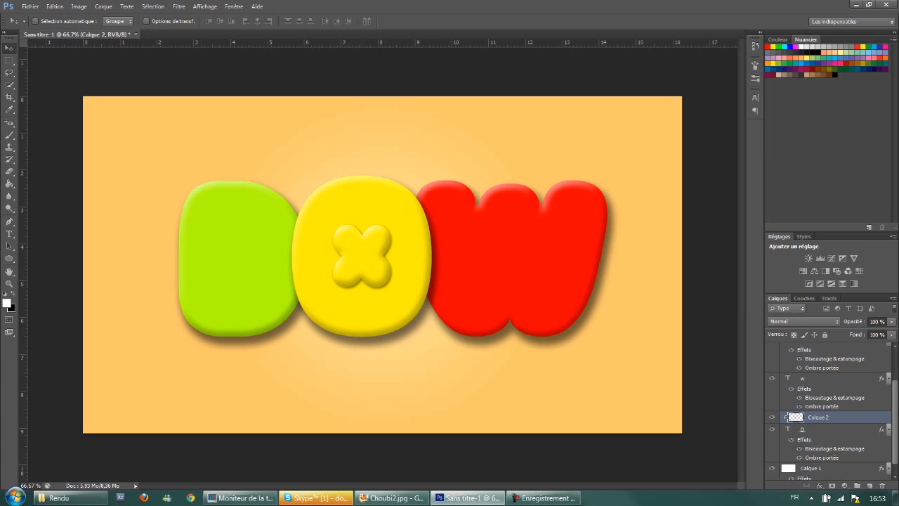
Step: Try white brush strokes on the clipped layer over the D, and undo them along with the clipping mask
click(9, 135)
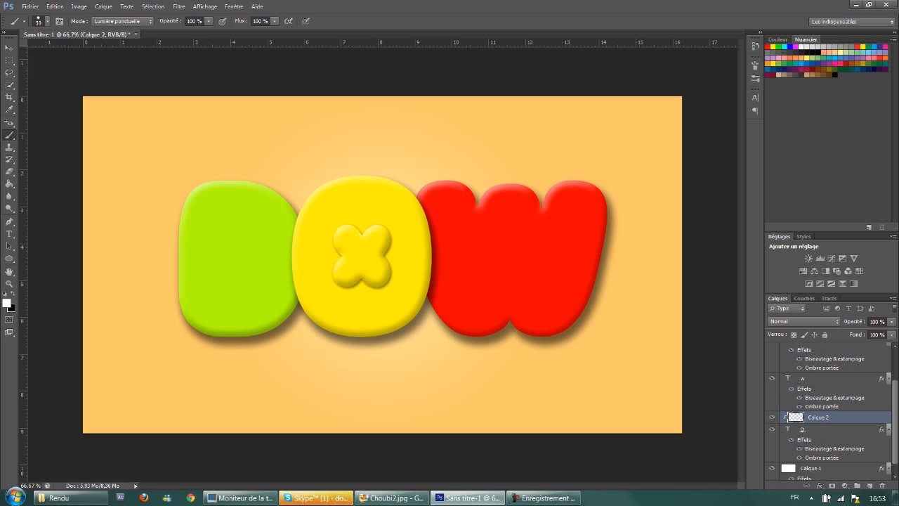
mouse_move(227, 226)
mouse_down()
mouse_move(228, 288)
mouse_move(239, 234)
mouse_up()
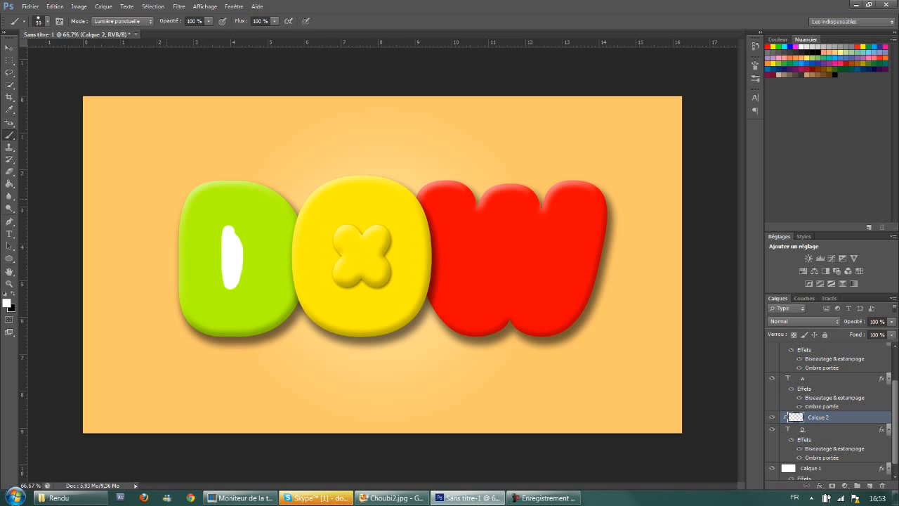
drag(187, 201, 226, 185)
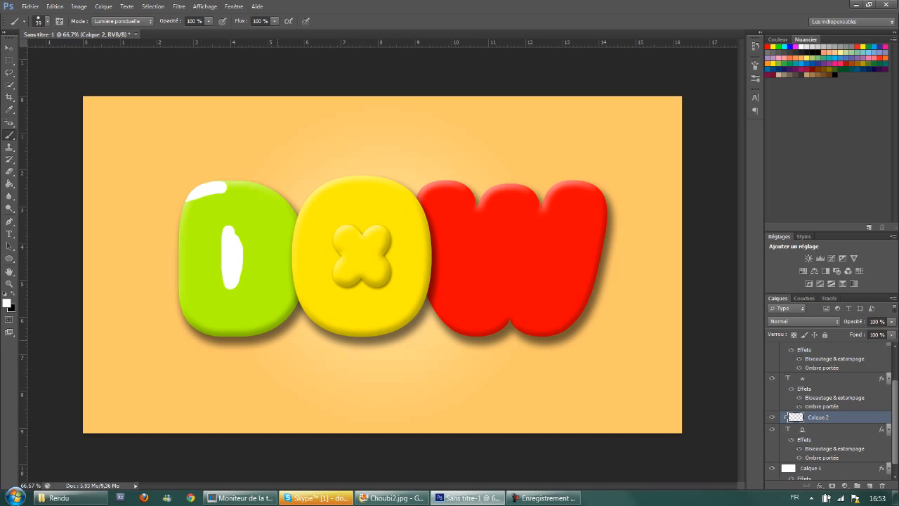
key(ctrl+alt+z)
key(ctrl+alt+z)
key(ctrl+alt+z)
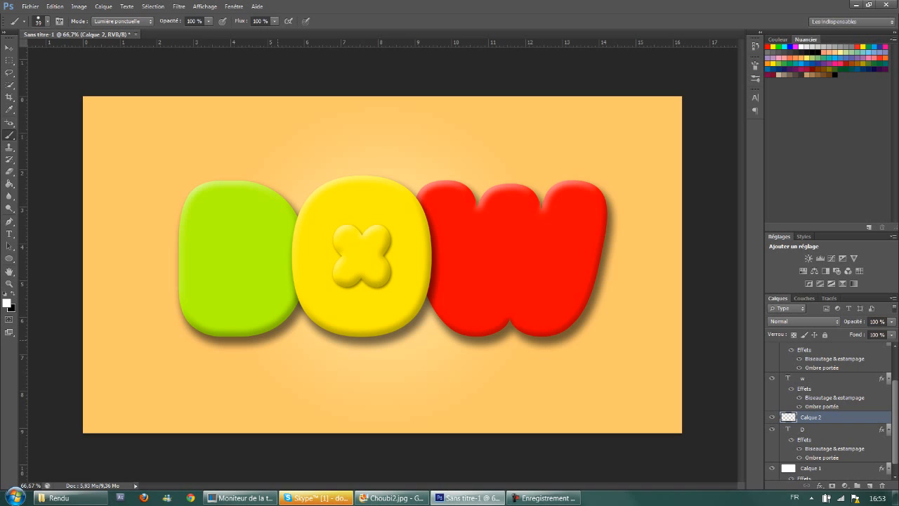
Step: Clip the empty Calque 2 layer to the letter D again
right_click(808, 417)
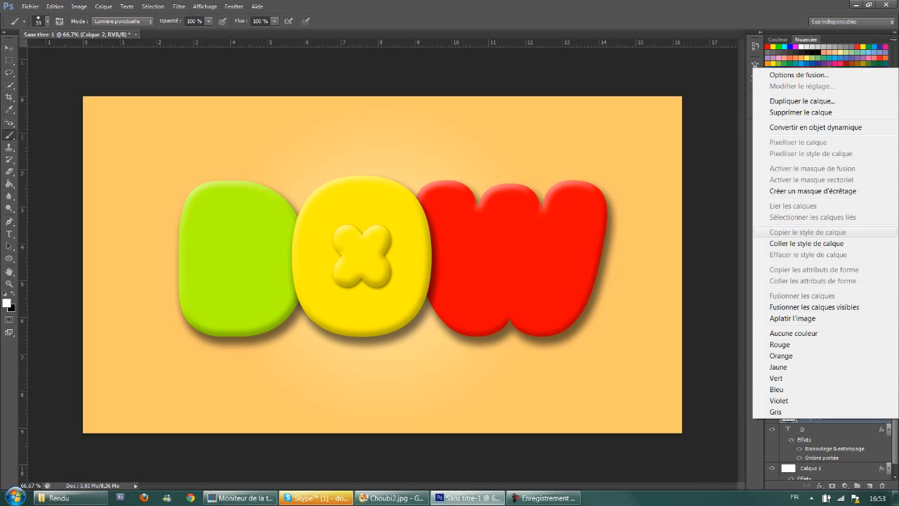
click(813, 191)
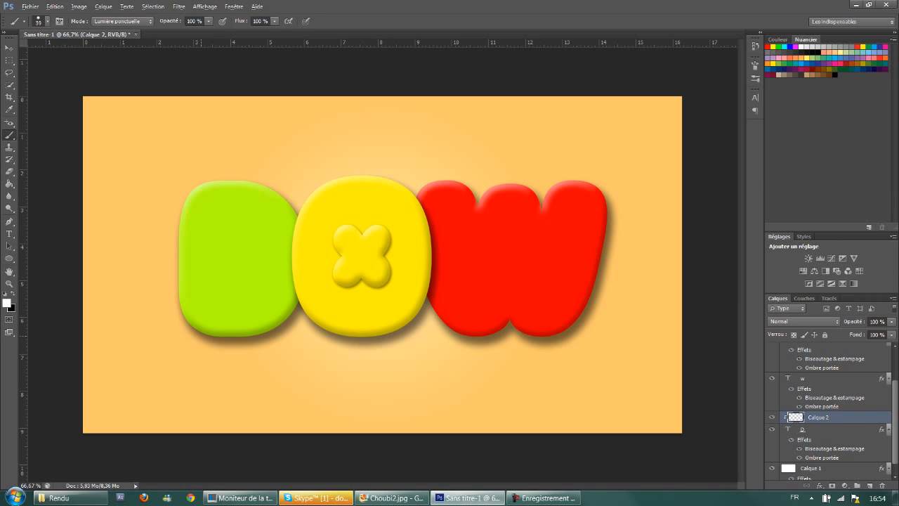
Step: Draw a closed Pen path around the lower part of the D, with a wavy upper edge crossing the letter
key(alt)
key(alt)
scroll(181, 329, up, 4)
scroll(154, 330, up, 3)
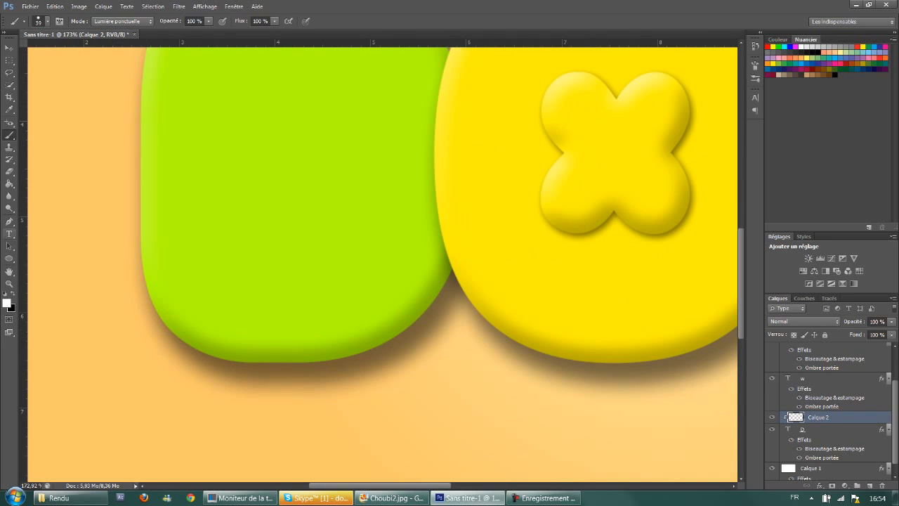
click(10, 222)
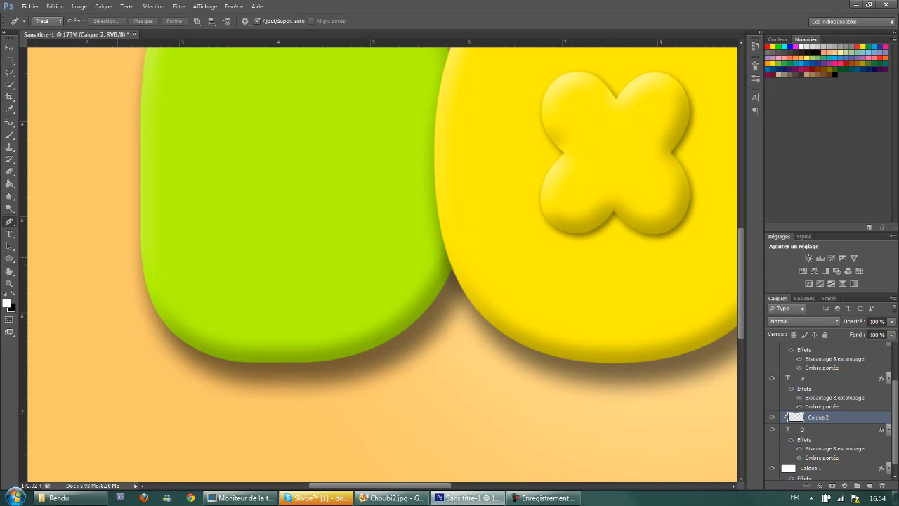
drag(238, 216, 262, 219)
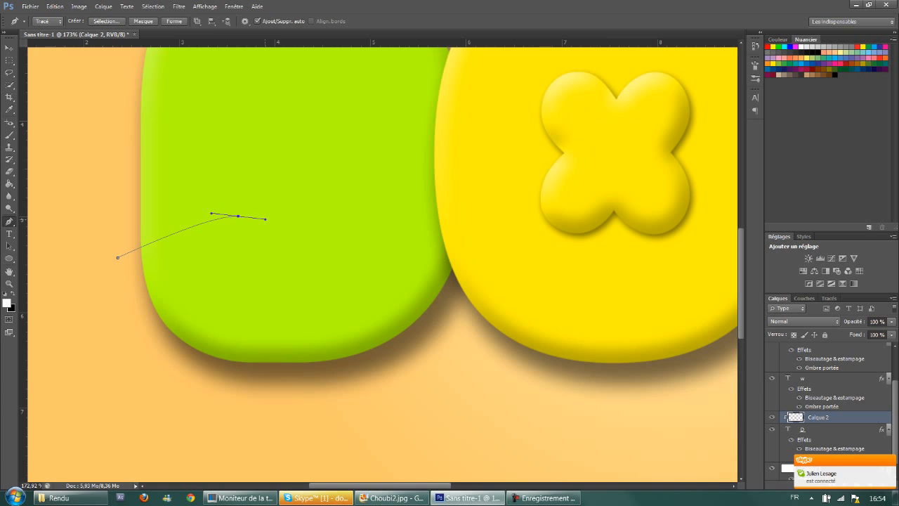
drag(350, 245, 380, 242)
drag(444, 222, 468, 222)
click(511, 269)
click(490, 384)
click(238, 431)
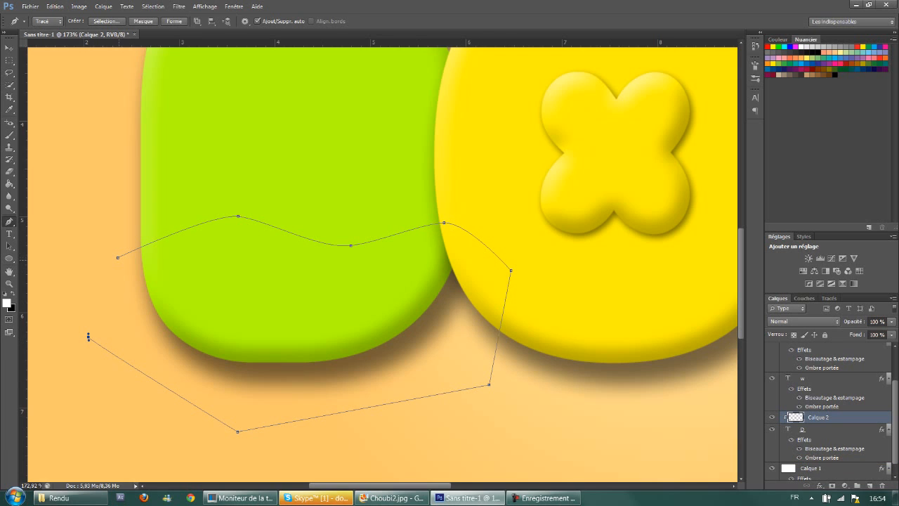
click(117, 257)
Step: Convert the closed wavy path into a new anti-aliased selection with a 0-pixel radius
right_click(203, 89)
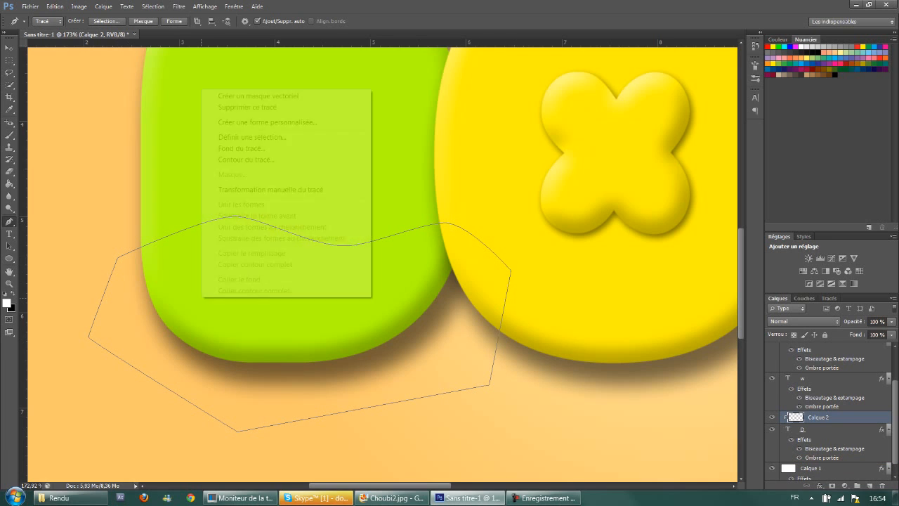
click(251, 137)
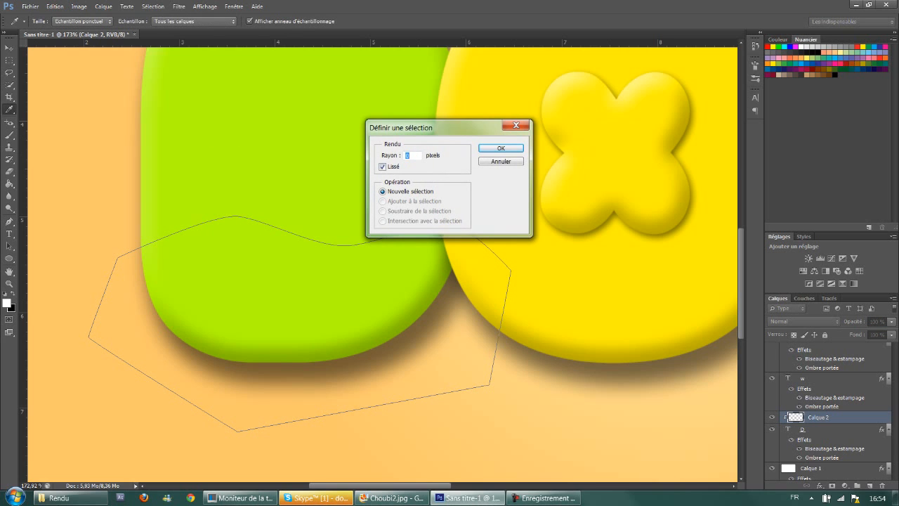
key(Return)
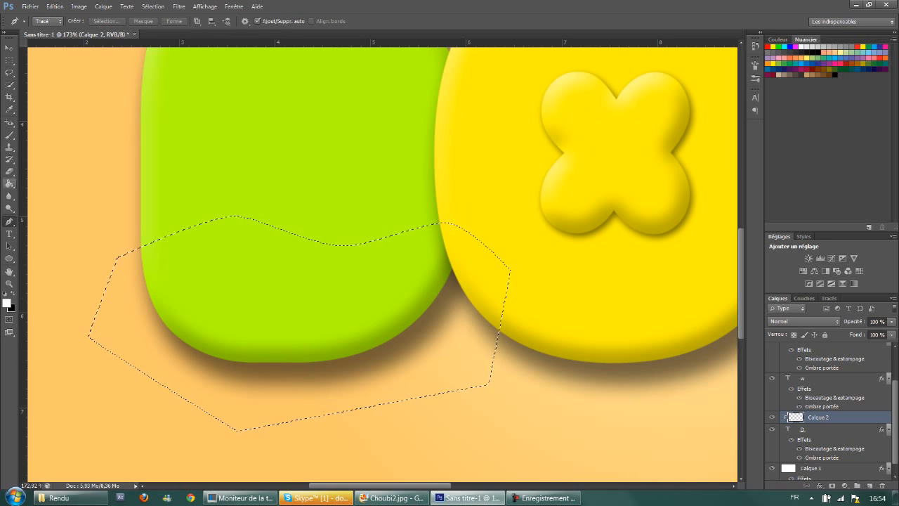
Step: Fill the selection on Calque 2 with the yellow fff000 sampled from the letter O, and deselect
key(i)
click(7, 303)
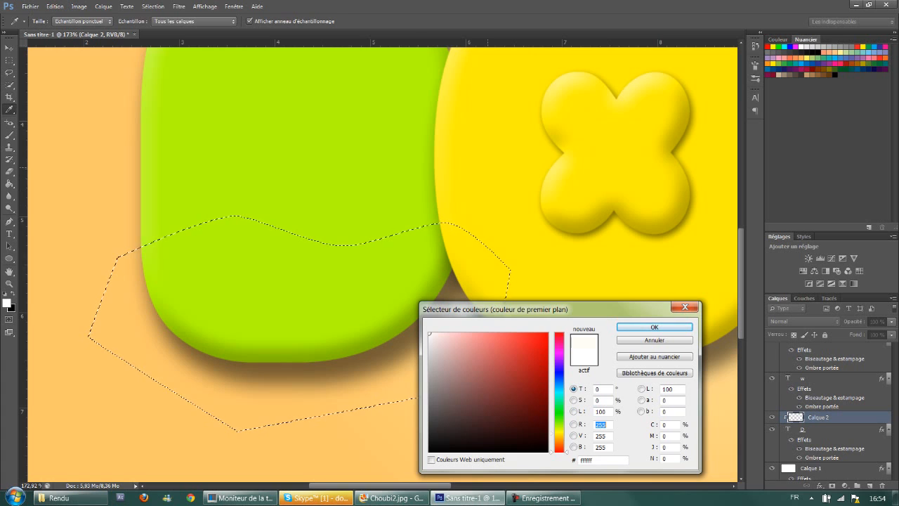
click(486, 167)
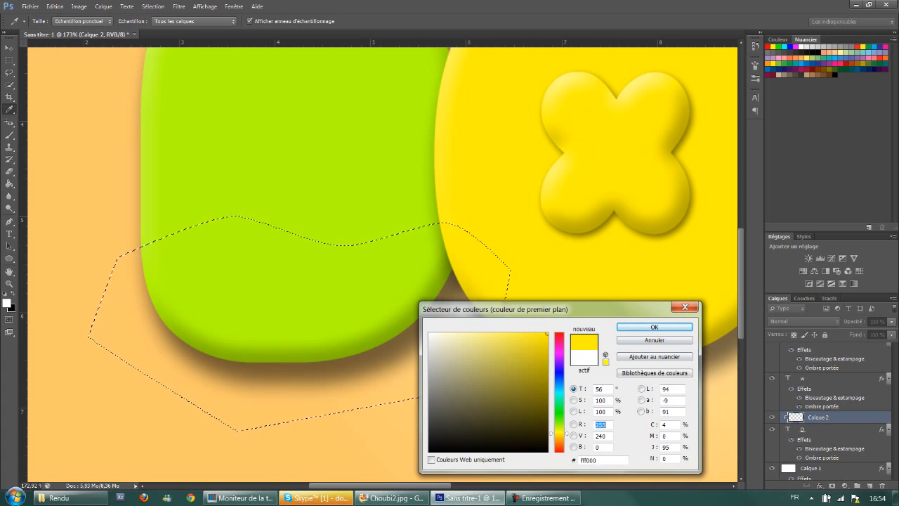
key(Return)
key(p)
key(g)
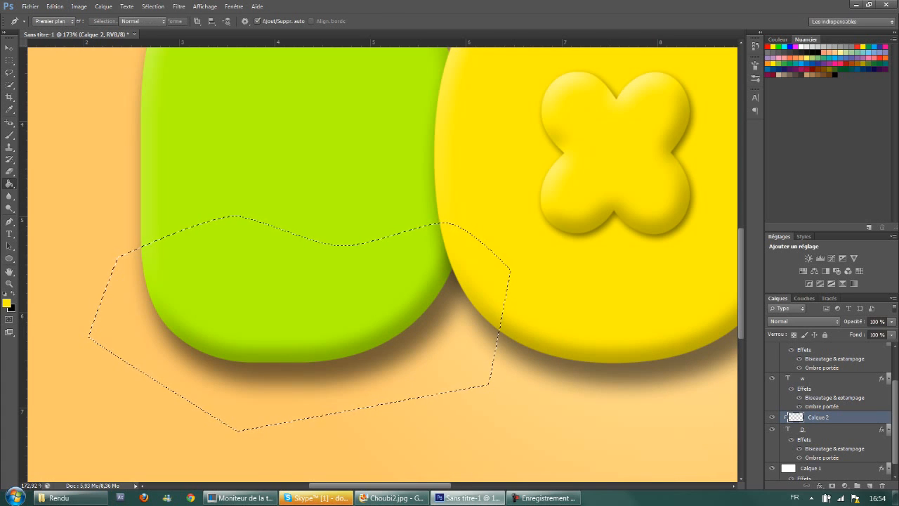
click(295, 302)
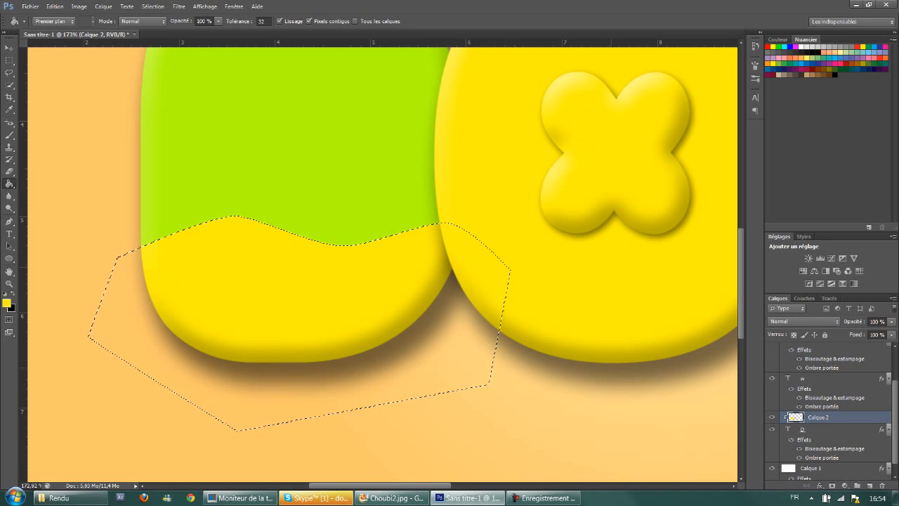
key(ctrl+d)
Step: Add a smooth inner Bevel & Emboss to the yellow wave layer with a depth of 521 %
key(ctrl+0)
key(alt)
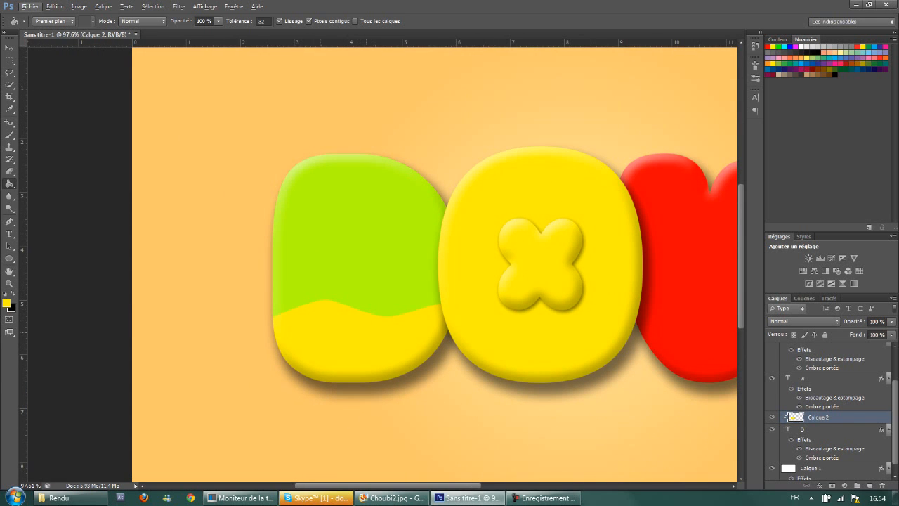
double_click(849, 417)
click(530, 149)
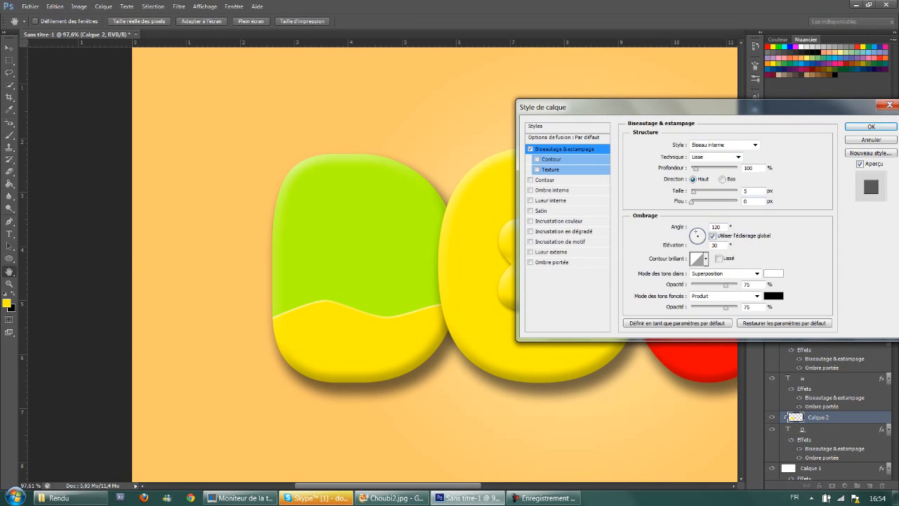
drag(696, 168, 715, 169)
text(521)
key(Tab)
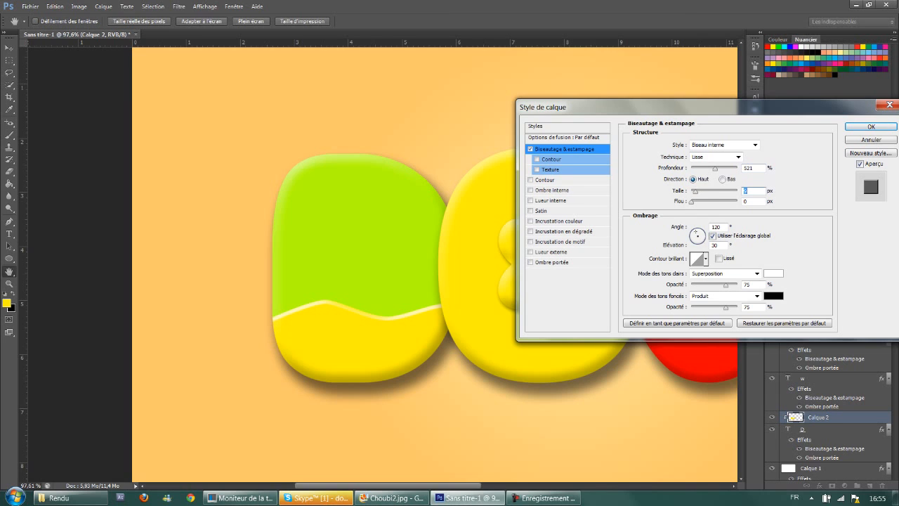
Step: Set the wave's bevel to 9 px size and 16 px softening, reduce its depth, and apply the layer style
drag(692, 202, 737, 202)
key(shift+Tab)
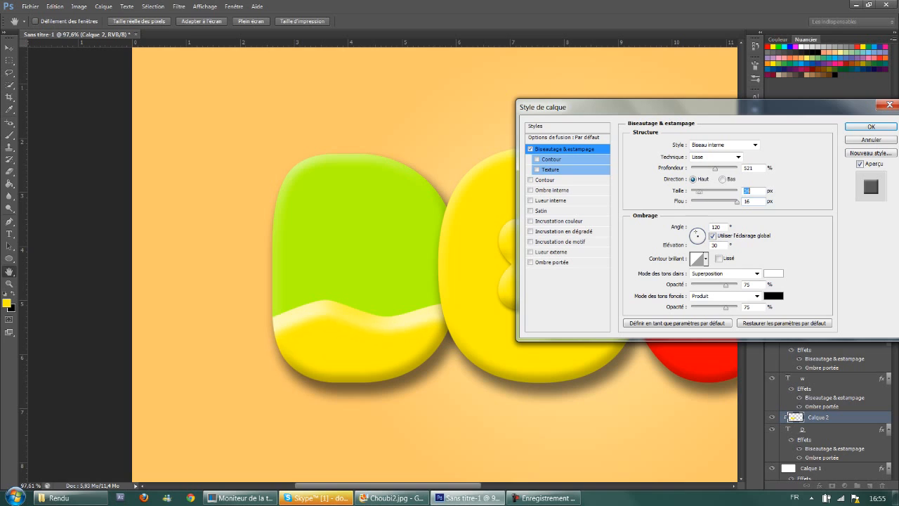
drag(695, 191, 697, 191)
key(Down)
key(Down)
key(Down)
key(Down)
key(Down)
key(Down)
key(Down)
drag(715, 168, 708, 168)
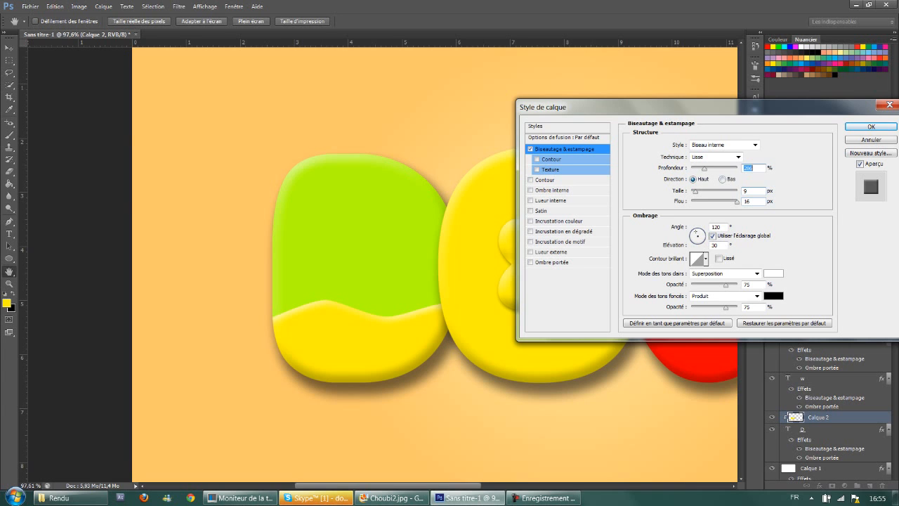
key(Return)
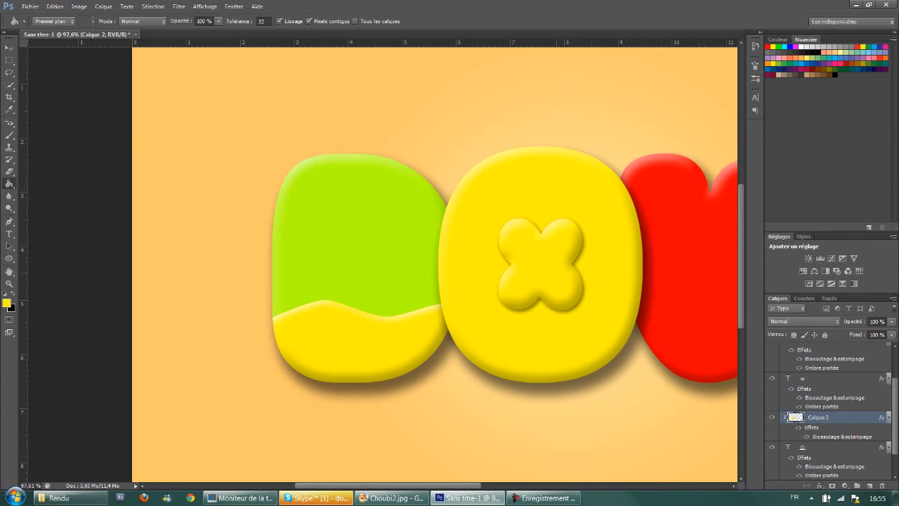
Step: Add a new empty layer directly above the letter O and clip it to the O with a clipping mask
key(ctrl+0)
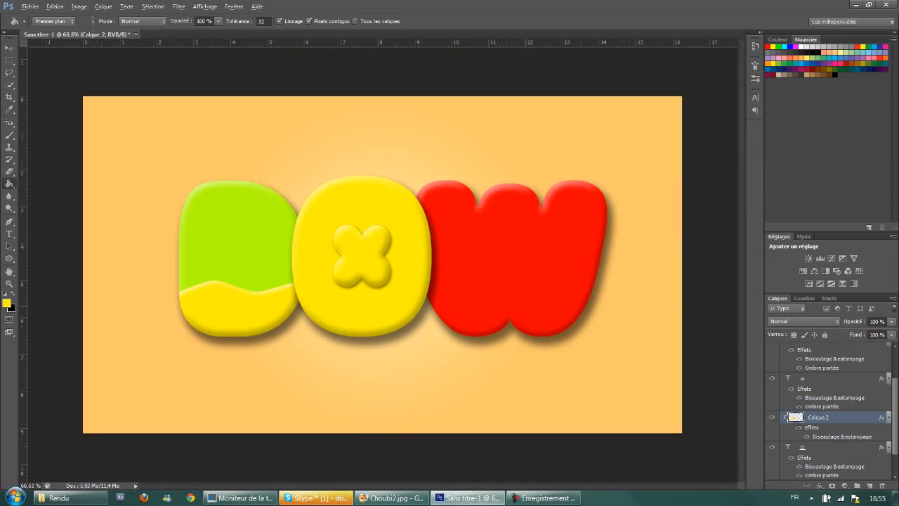
scroll(292, 198, up, 1)
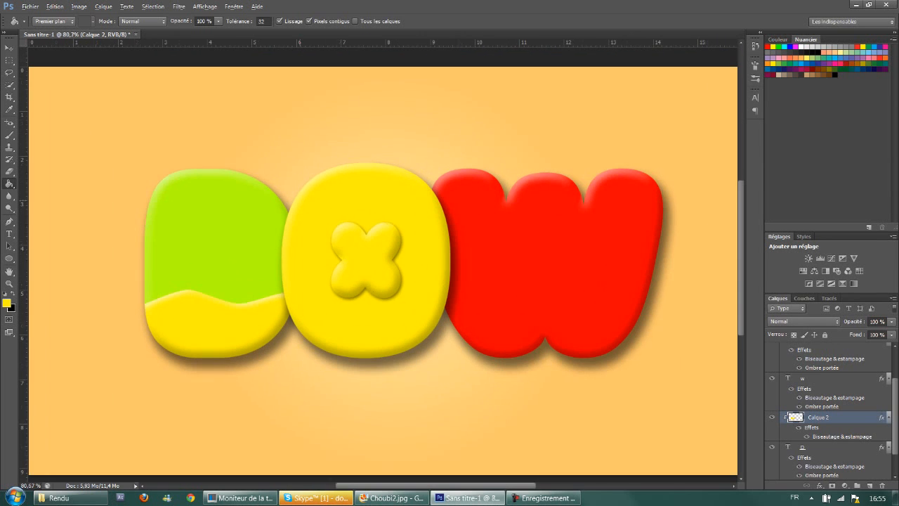
key(alt)
scroll(829, 411, up, 3)
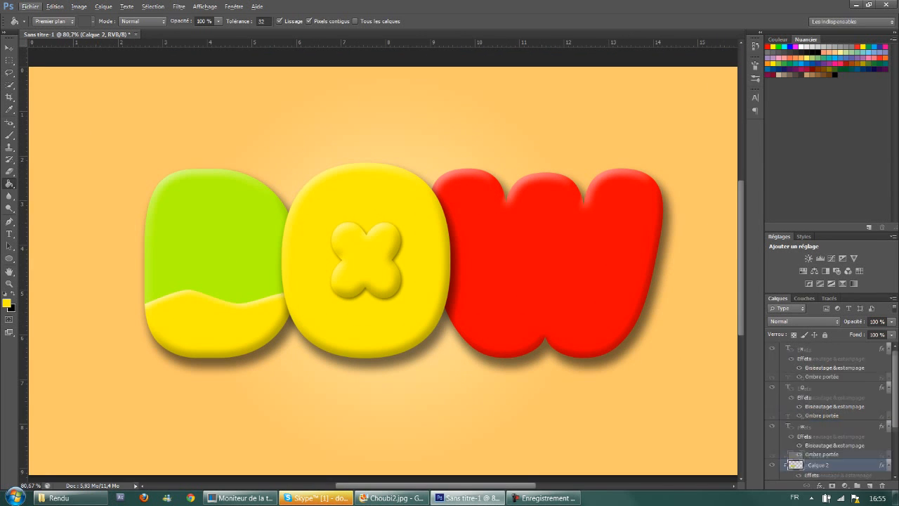
click(786, 387)
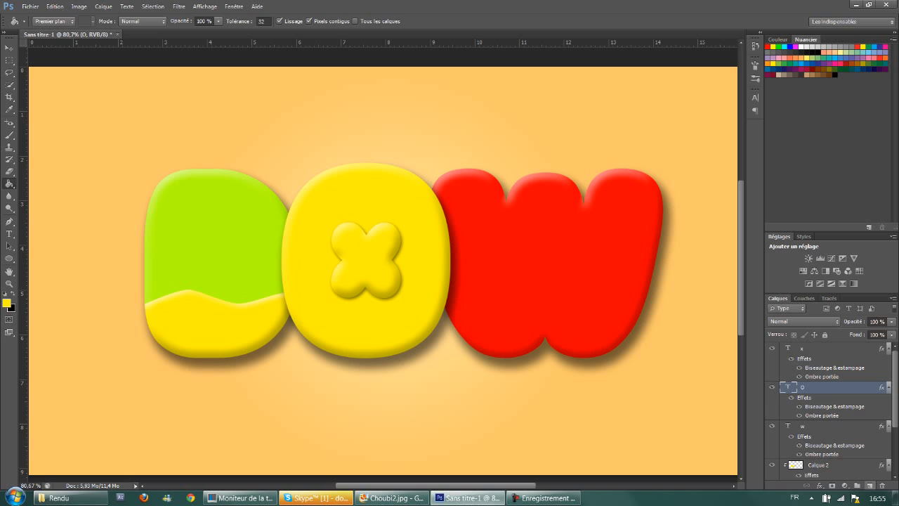
click(869, 484)
right_click(815, 387)
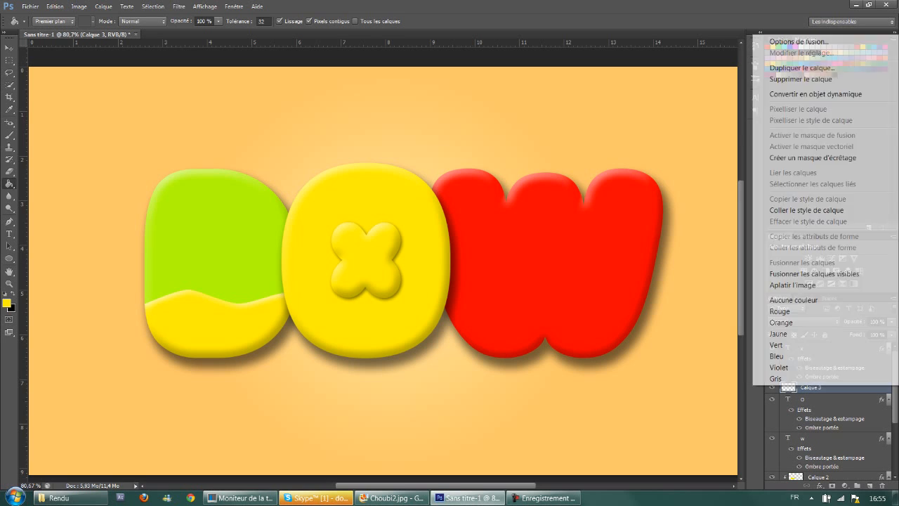
click(813, 157)
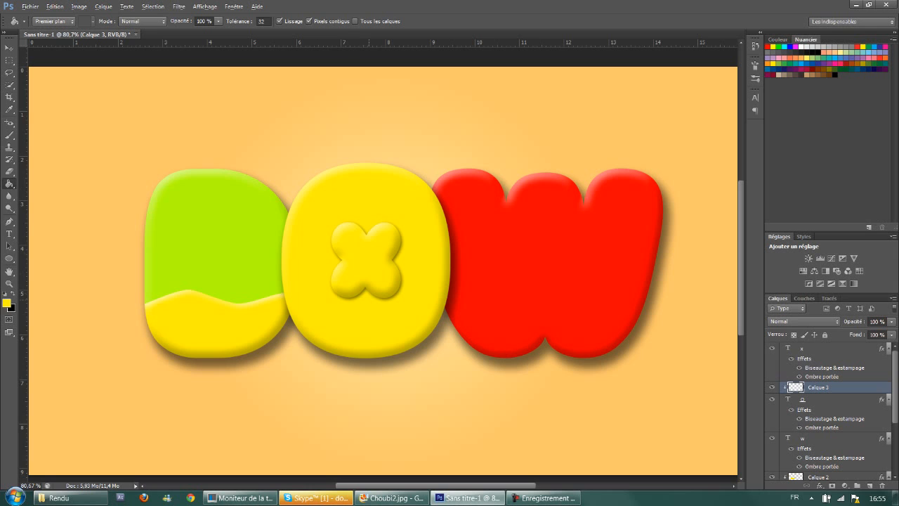
Step: Draw a closed wavy Pen path around the upper-left edge of the letter O, extending beyond its outline
scroll(333, 191, up, 5)
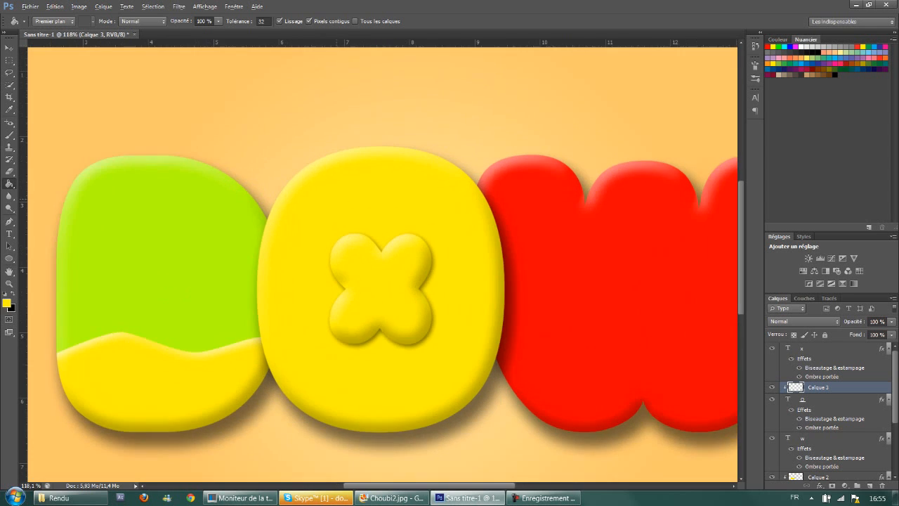
key(p)
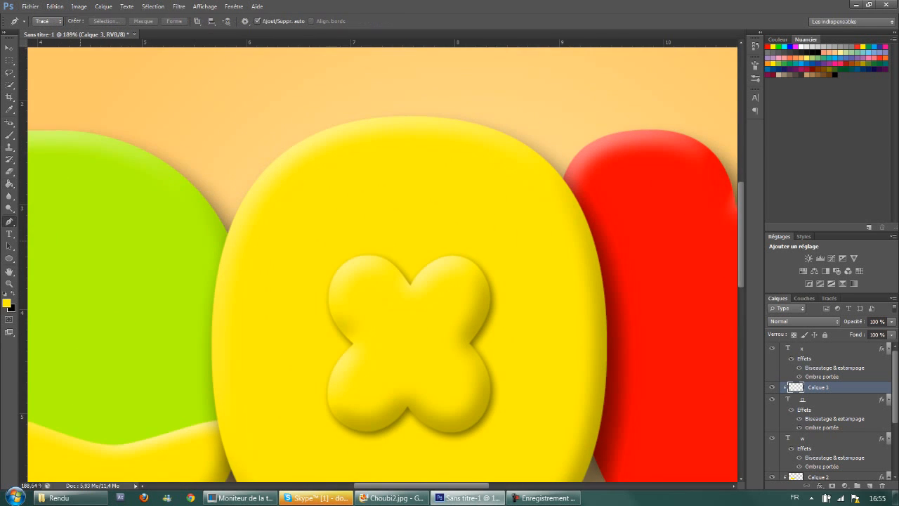
click(210, 287)
drag(286, 248, 289, 228)
drag(308, 199, 324, 193)
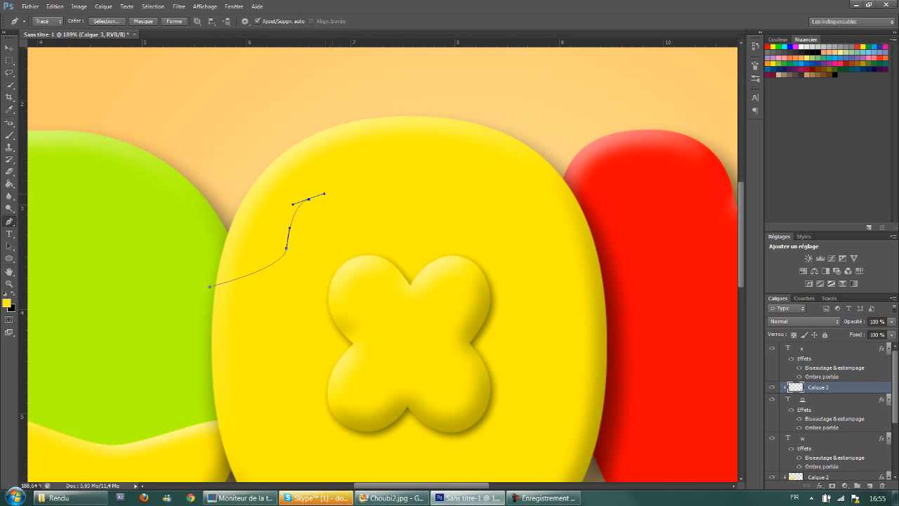
drag(350, 158, 401, 117)
click(401, 105)
click(320, 90)
click(246, 143)
drag(159, 243, 160, 260)
click(182, 290)
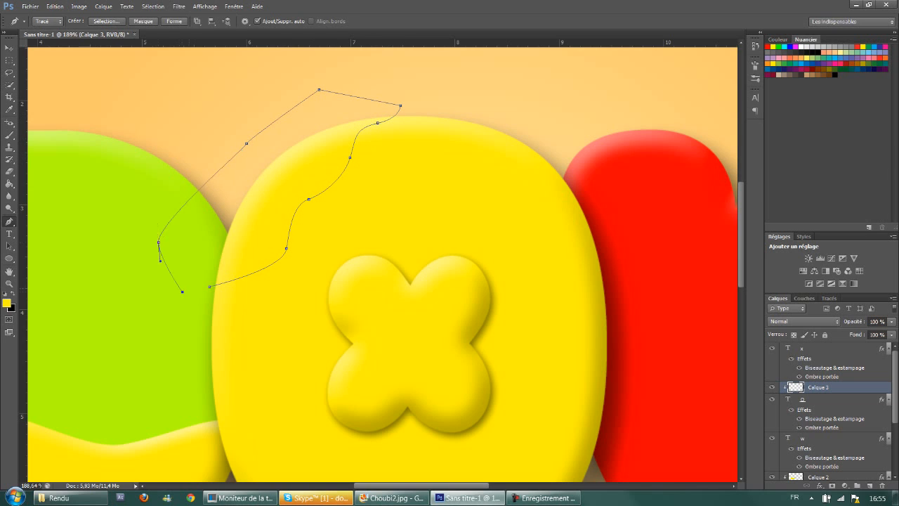
click(210, 287)
Step: Convert the path to a selection, fill it with red on Calque 3, and deselect
right_click(233, 234)
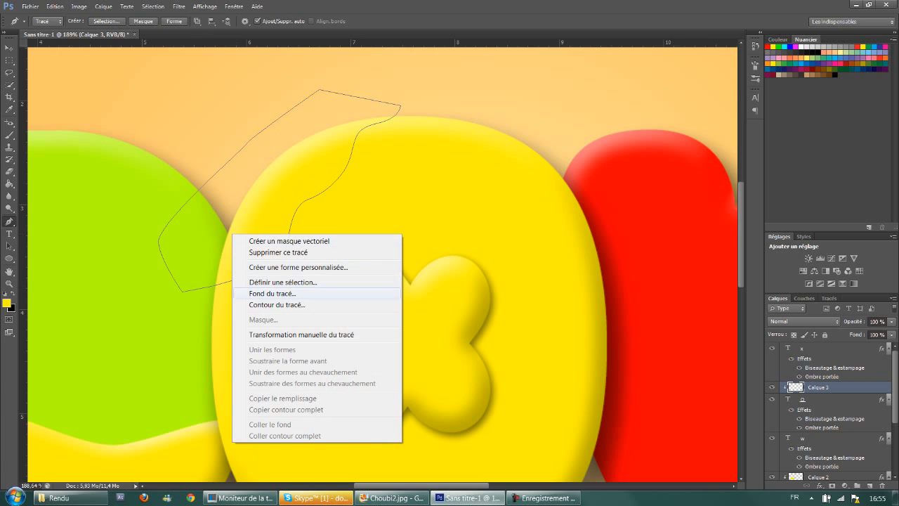
click(281, 281)
click(502, 148)
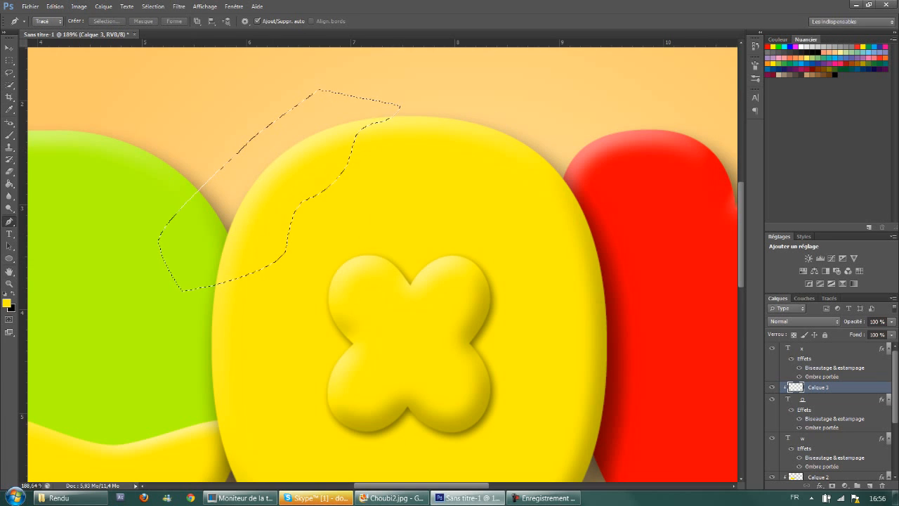
click(7, 303)
drag(560, 433, 560, 453)
click(654, 328)
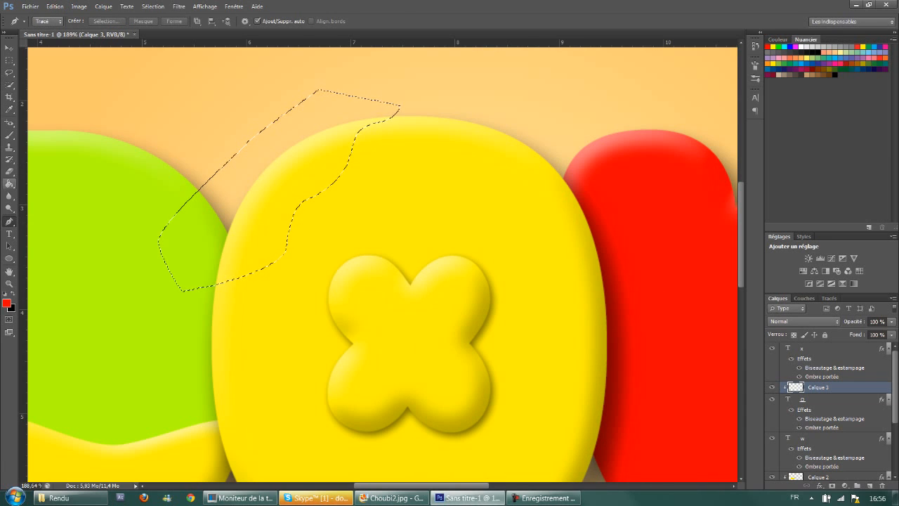
click(10, 184)
click(215, 247)
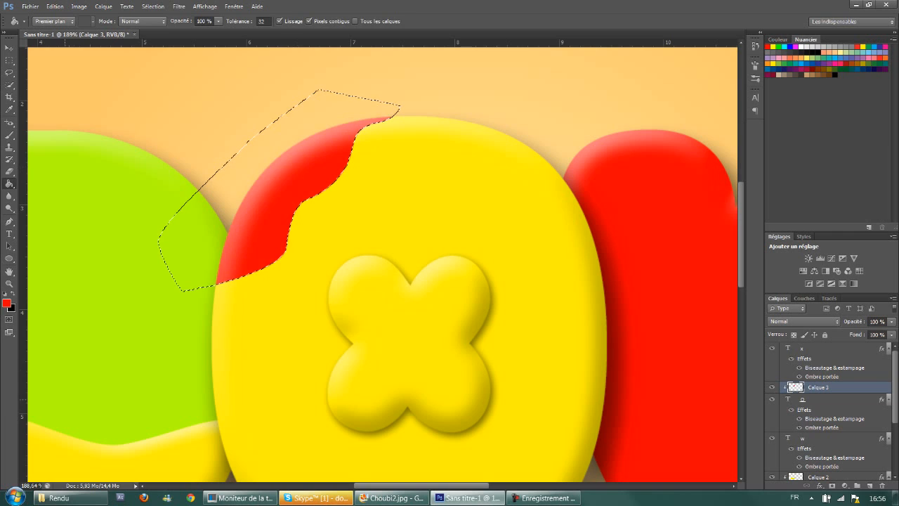
key(ctrl+d)
Step: Add a smooth inner Bevel & Emboss to the red patch layer with 93 % depth and 16 px softening
double_click(851, 388)
click(565, 149)
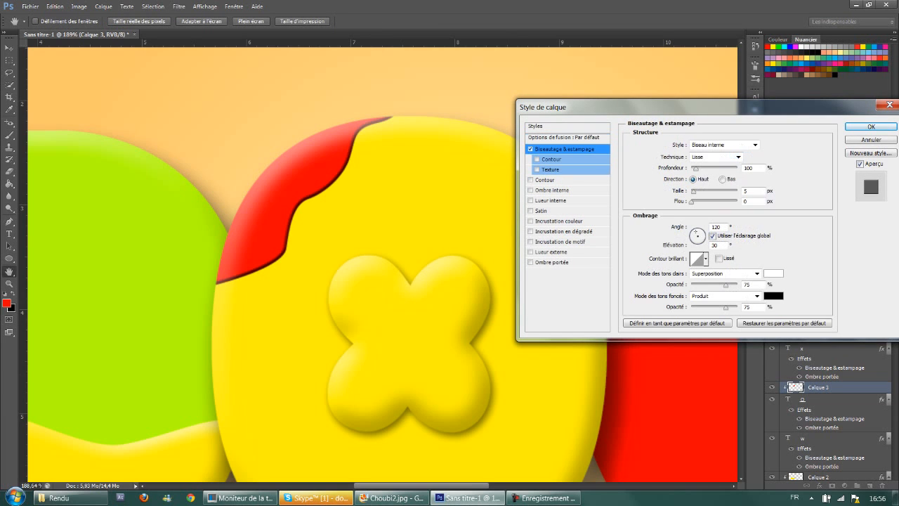
drag(696, 169, 697, 191)
text(3)
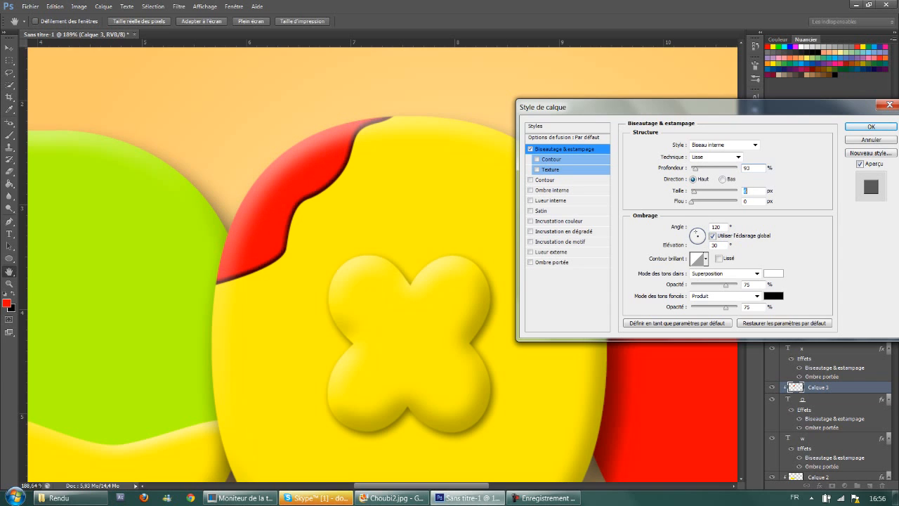
text(3)
key(Tab)
text(16)
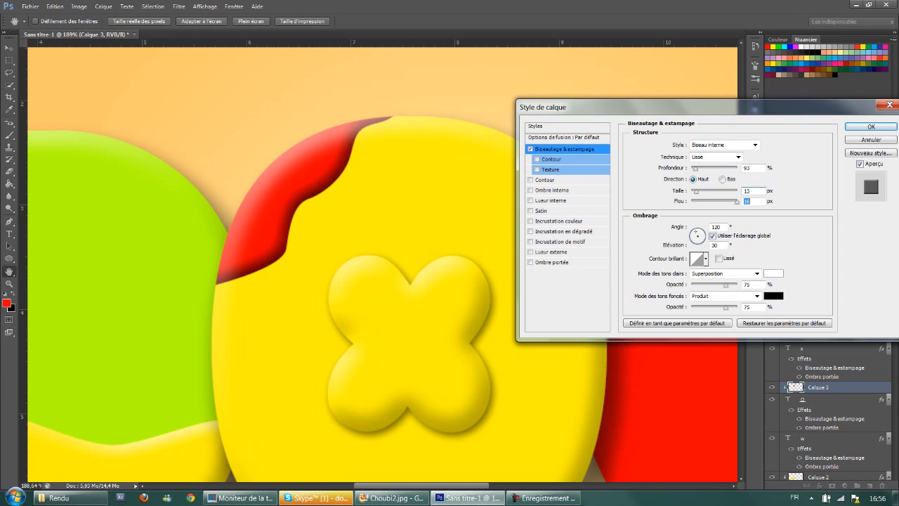
Step: Reduce the bevel size on the red patch to only a few pixels
key(shift+Tab)
key(Down)
key(Down)
key(Down)
key(Down)
key(Down)
key(Down)
key(Down)
key(Down)
key(Down)
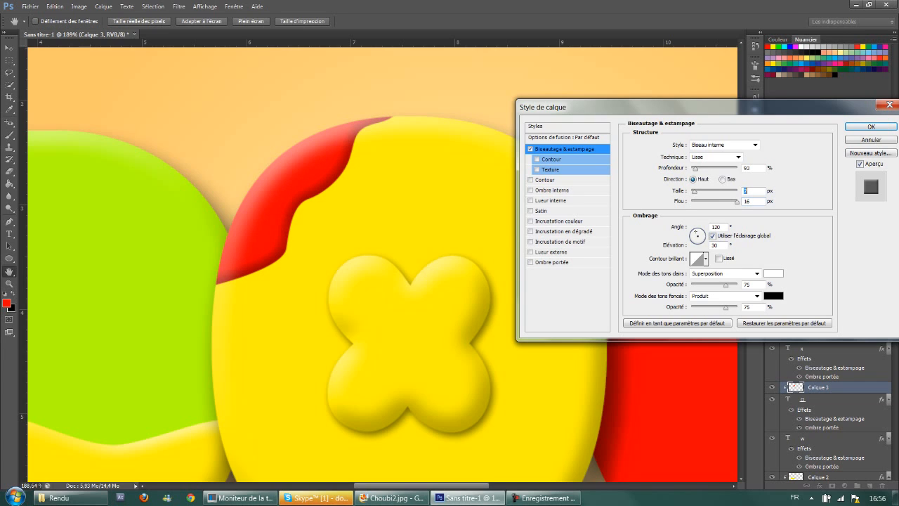
key(Down)
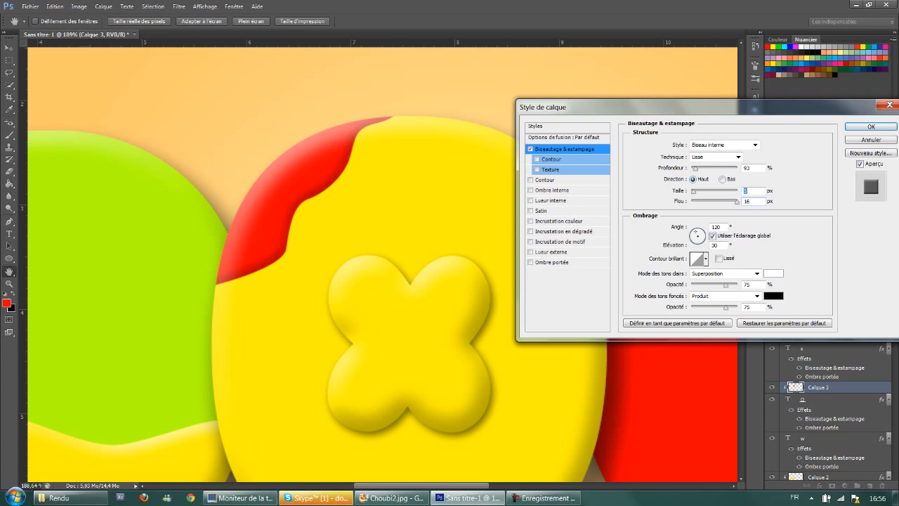
Step: Try a stronger bevel depth on the red patch, bring it back down, and apply the layer style
key(shift+Tab)
key(shift+Up)
key(shift+Up)
key(shift+Up)
key(shift+Up)
key(shift+Down)
key(shift+Down)
key(shift+Down)
key(shift+Down)
key(shift+Down)
key(Return)
Step: Examine the red patch on the O in the context of the whole DOW lettering
scroll(428, 288, down, 5)
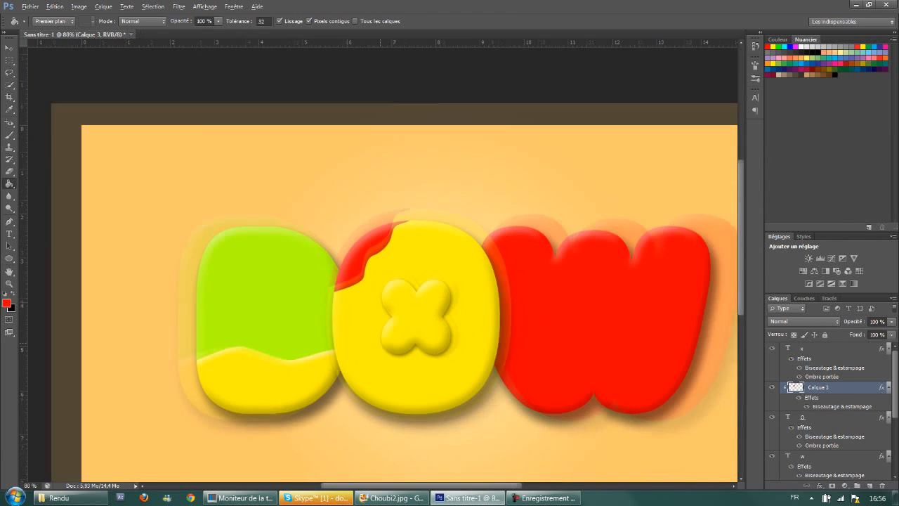
scroll(381, 343, down, 2)
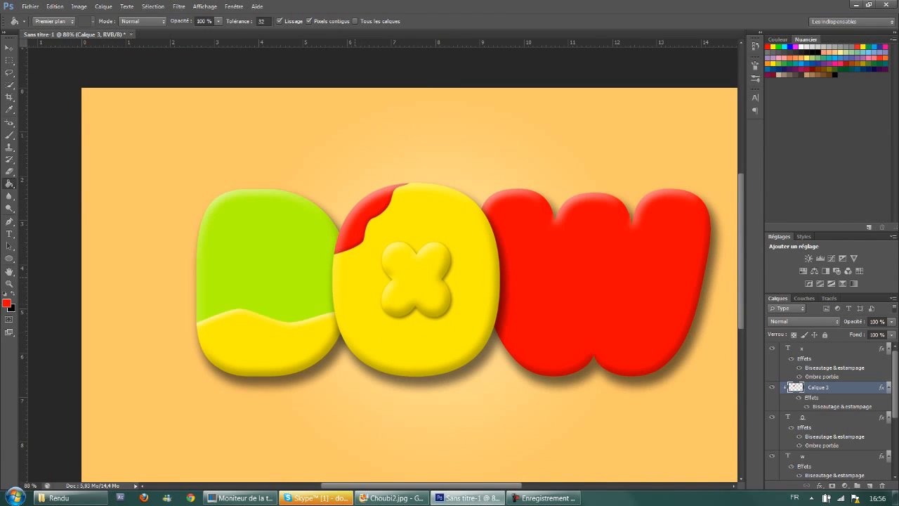
scroll(350, 270, up, 2)
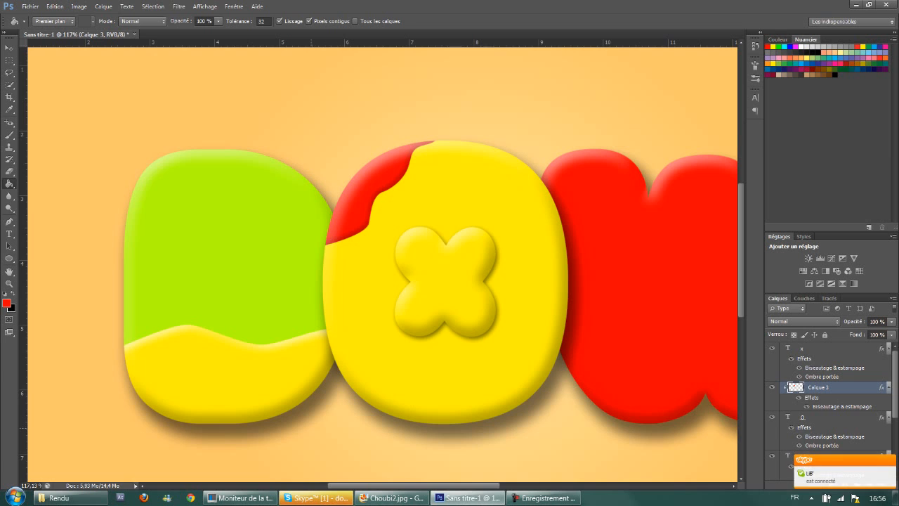
scroll(578, 395, down, 3)
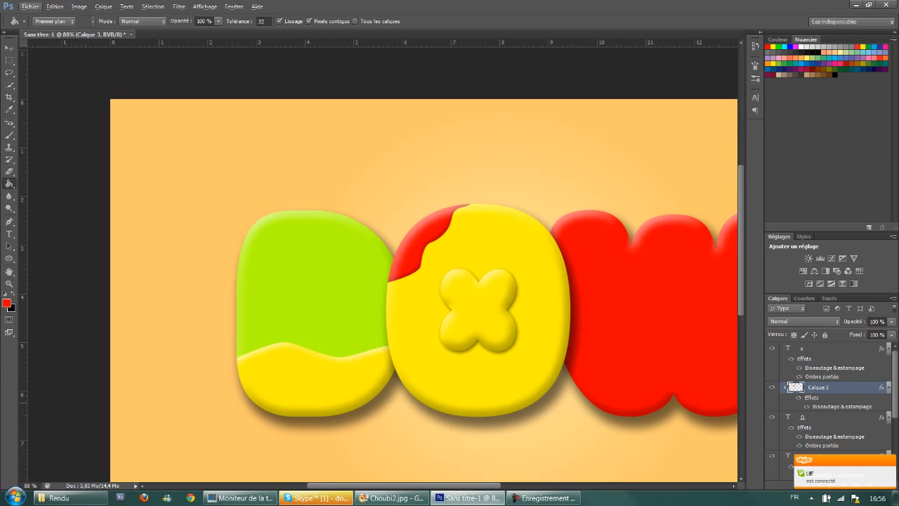
scroll(576, 399, down, 2)
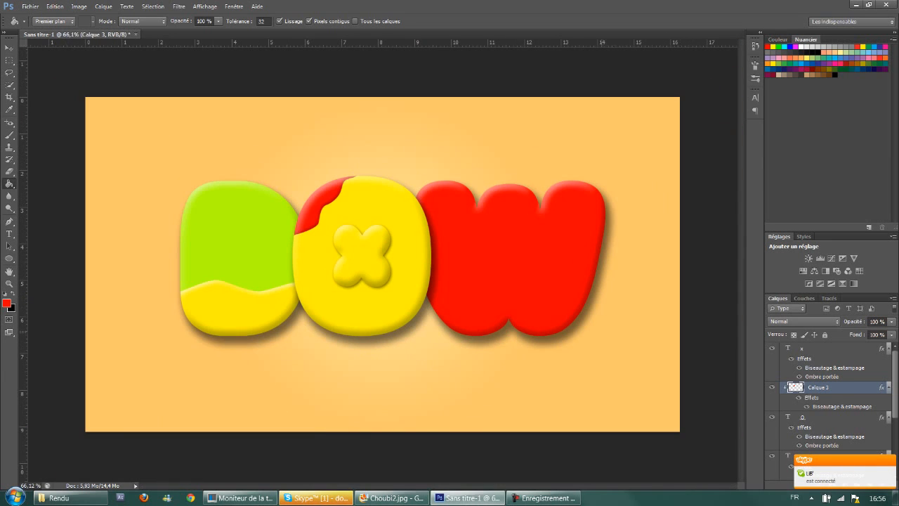
scroll(575, 328, up, 7)
scroll(574, 328, down, 4)
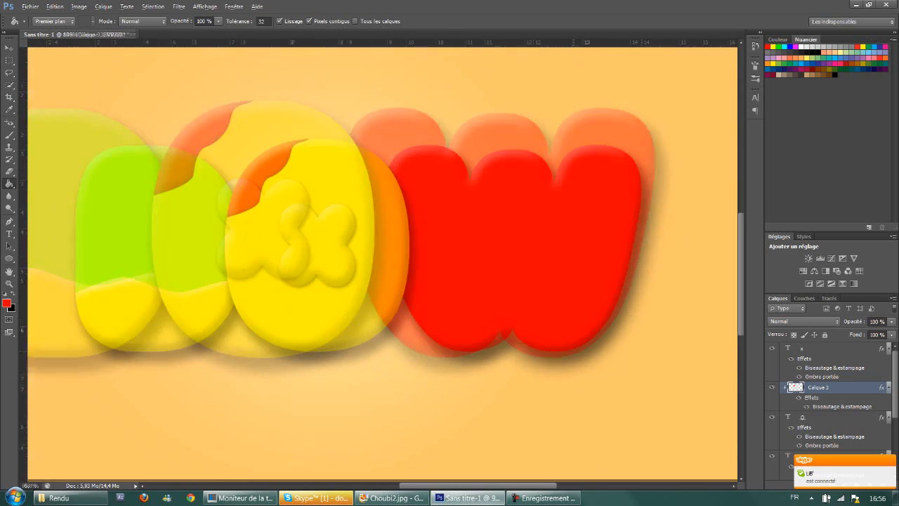
scroll(575, 328, down, 2)
Step: Add a new empty layer directly above the letter W and clip it to the W with a clipping mask
scroll(548, 321, up, 3)
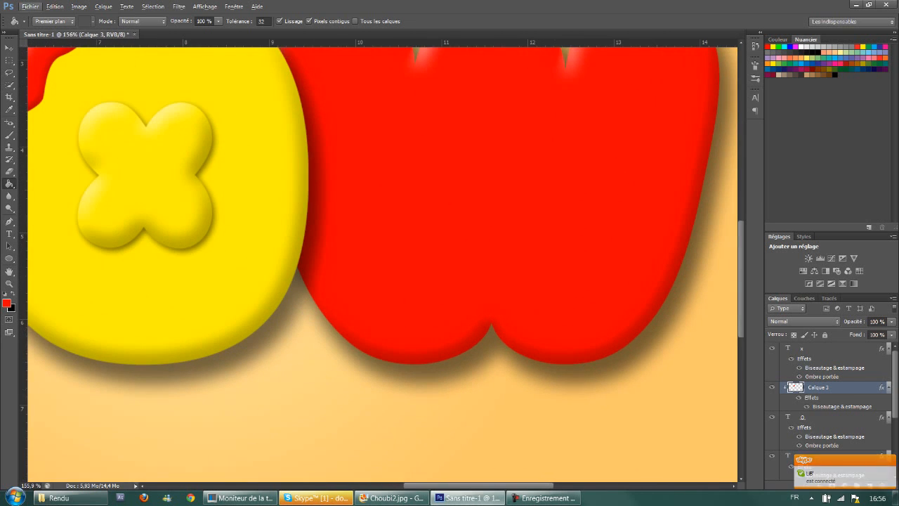
scroll(829, 411, down, 1)
click(829, 417)
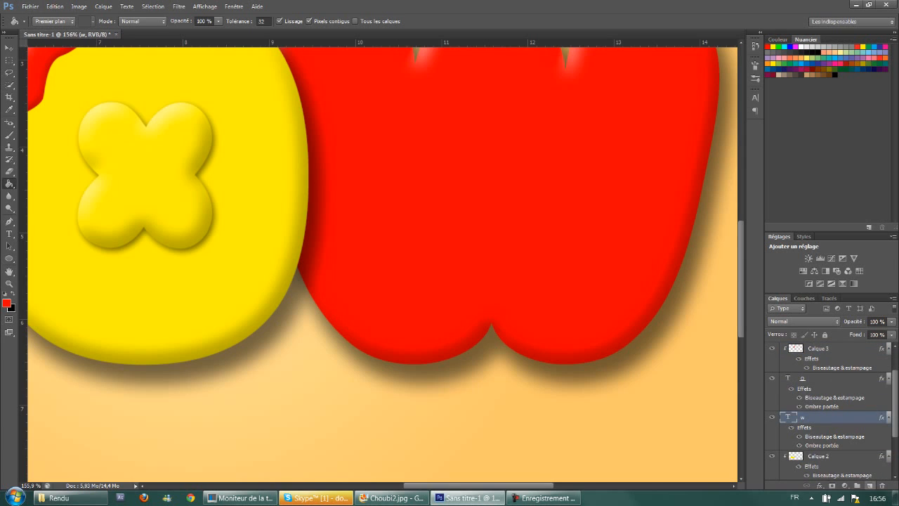
click(870, 485)
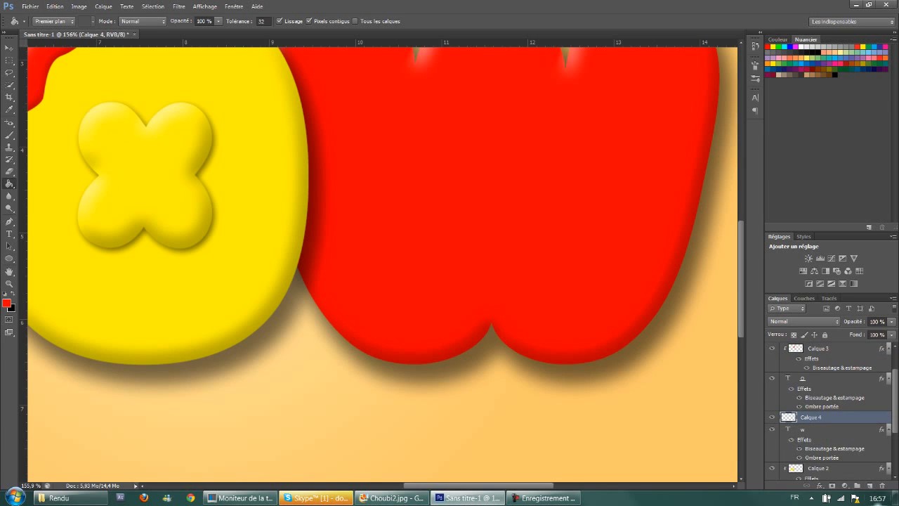
right_click(843, 417)
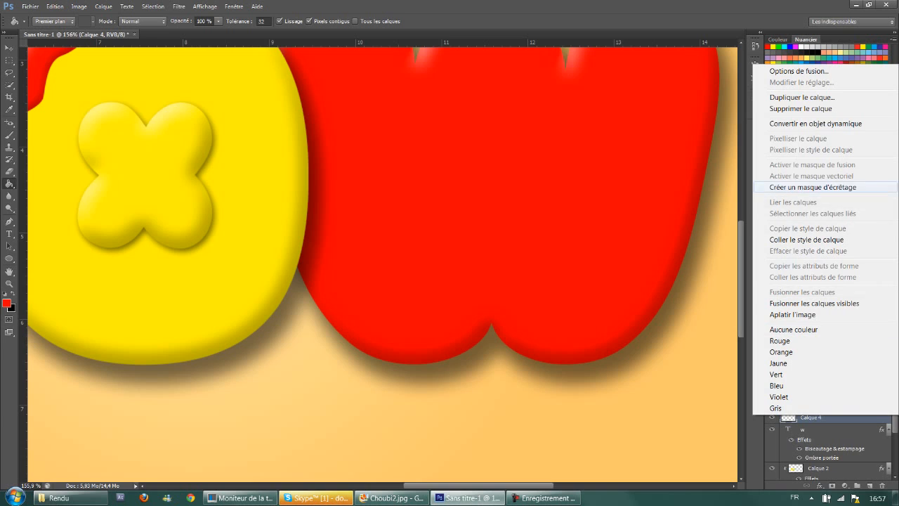
click(826, 187)
Step: Start a Pen path at the notch between the W's two lower lobes and curve it up over the right lobe
click(9, 221)
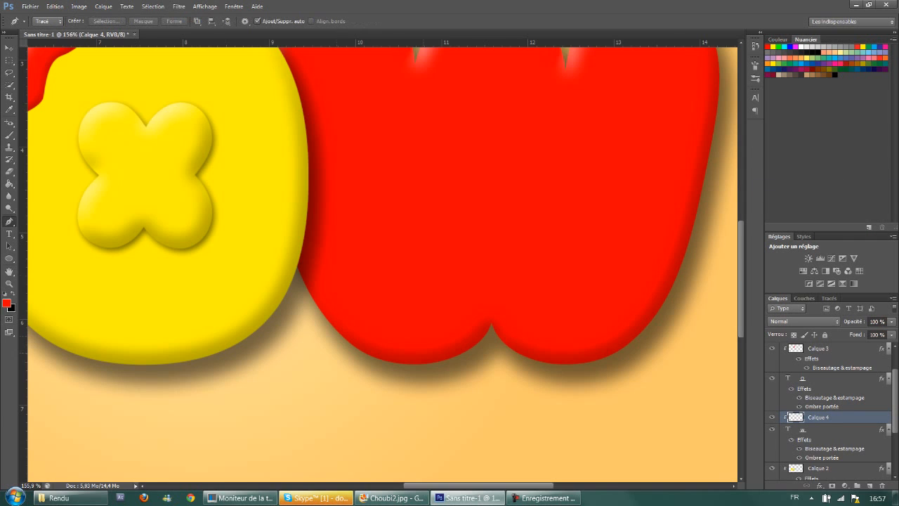
click(491, 325)
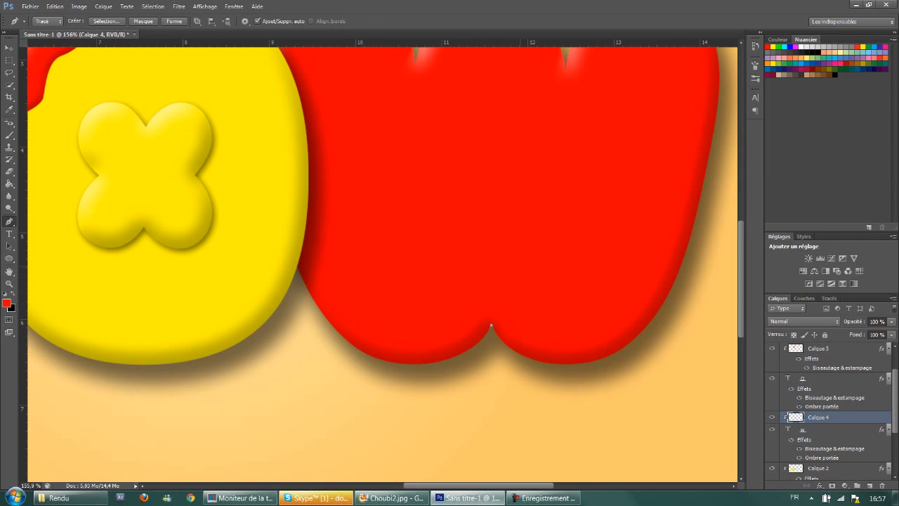
drag(529, 260, 576, 232)
drag(601, 200, 682, 184)
key(ctrl+alt+z)
key(ctrl+alt+z)
drag(635, 209, 698, 199)
key(ctrl+alt+z)
key(ctrl+alt+z)
Step: Continue the wavy path across the W, close it around the lower right lobe, and convert it to a new selection
drag(592, 227, 616, 202)
drag(653, 229, 706, 229)
click(696, 319)
drag(596, 409, 587, 406)
click(488, 376)
click(491, 325)
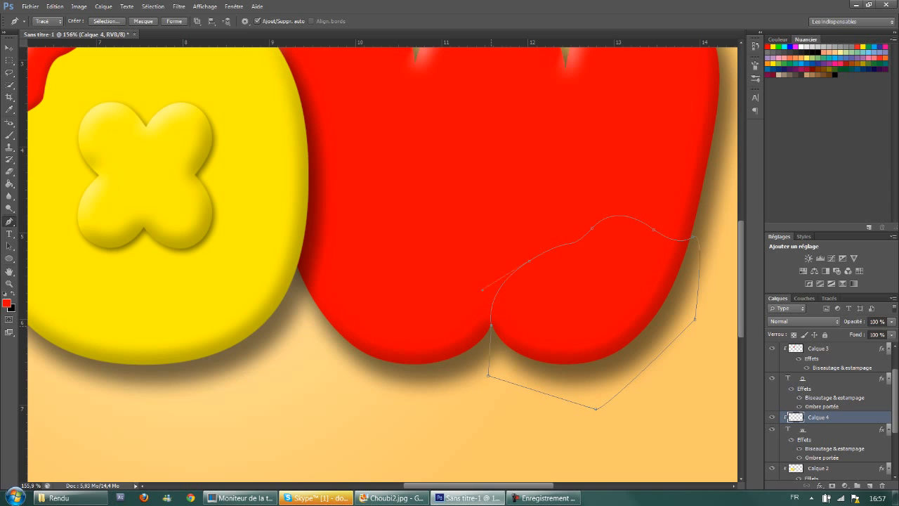
right_click(492, 325)
click(541, 165)
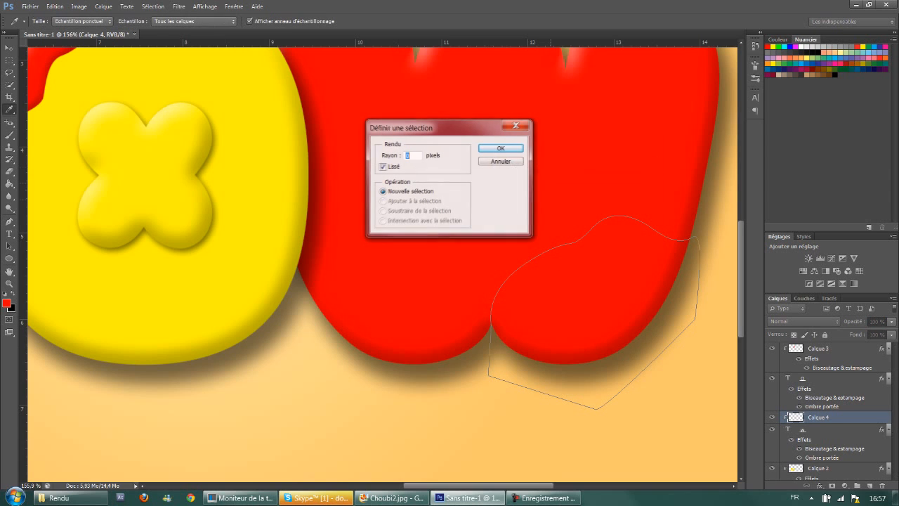
click(508, 149)
Step: Set the foreground colour to a bright blue, fill the selection on Calque 4 with it, and deselect
key(g)
click(7, 303)
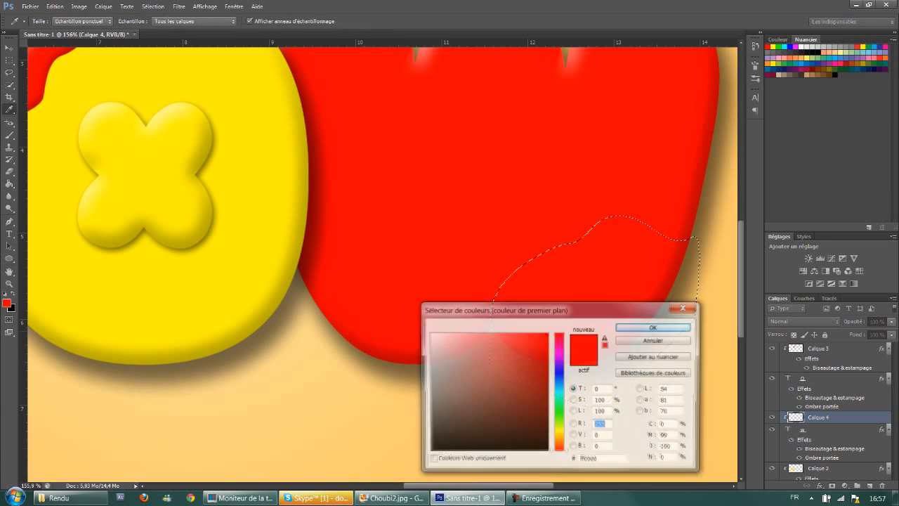
click(559, 374)
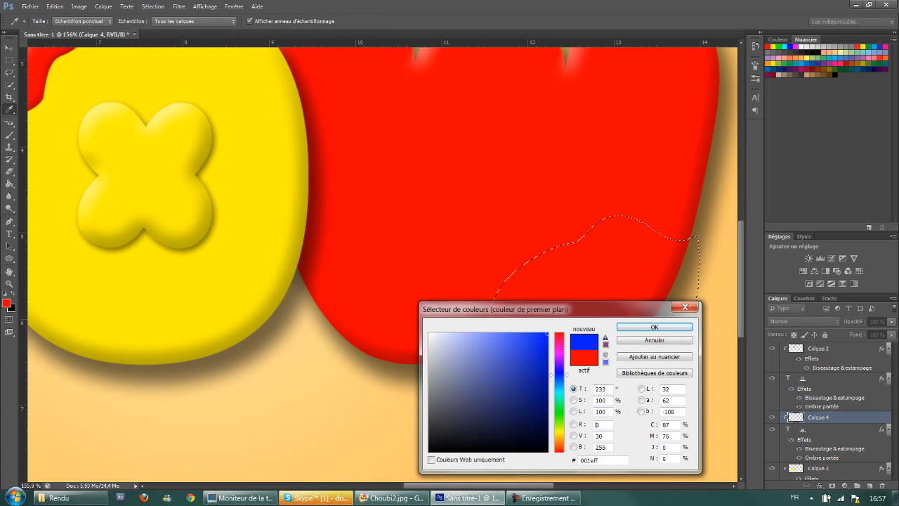
click(519, 333)
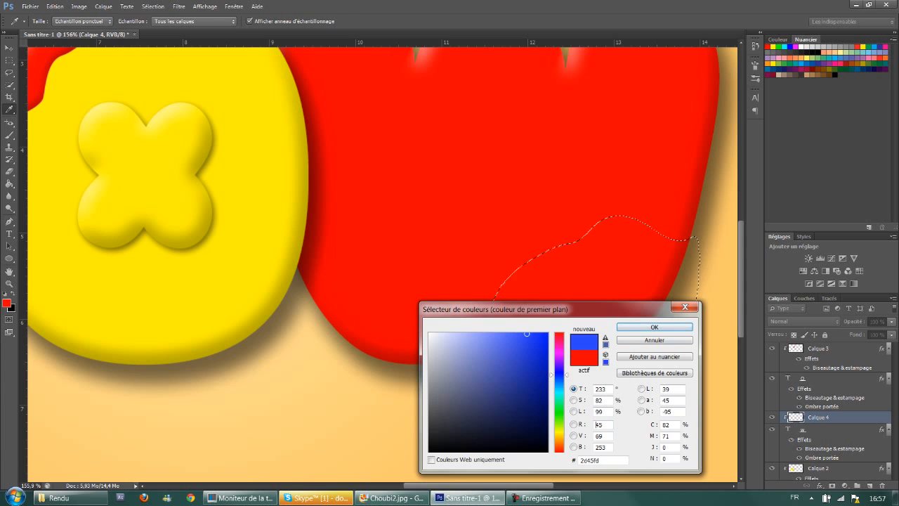
key(Return)
key(alt+BackSpace)
key(ctrl+d)
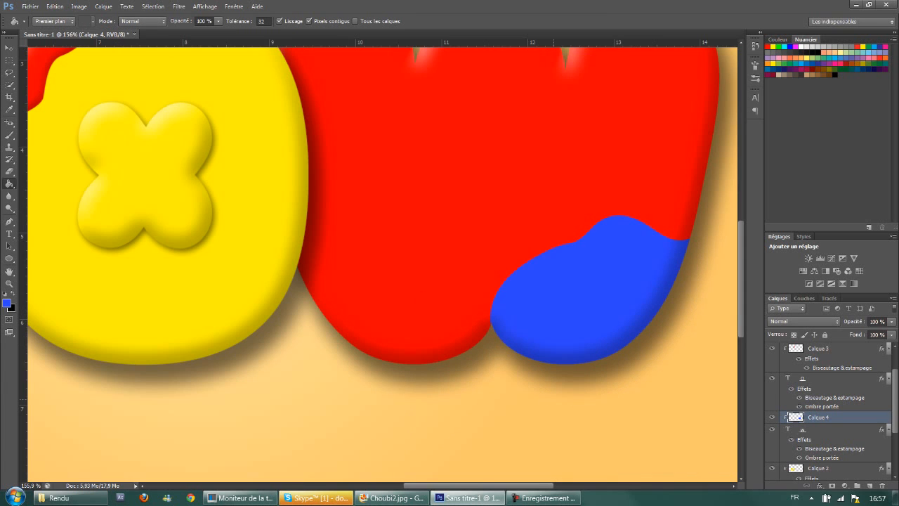
Step: Add a smooth inner Bevel & Emboss to the blue patch layer with a depth of 521 %
double_click(850, 416)
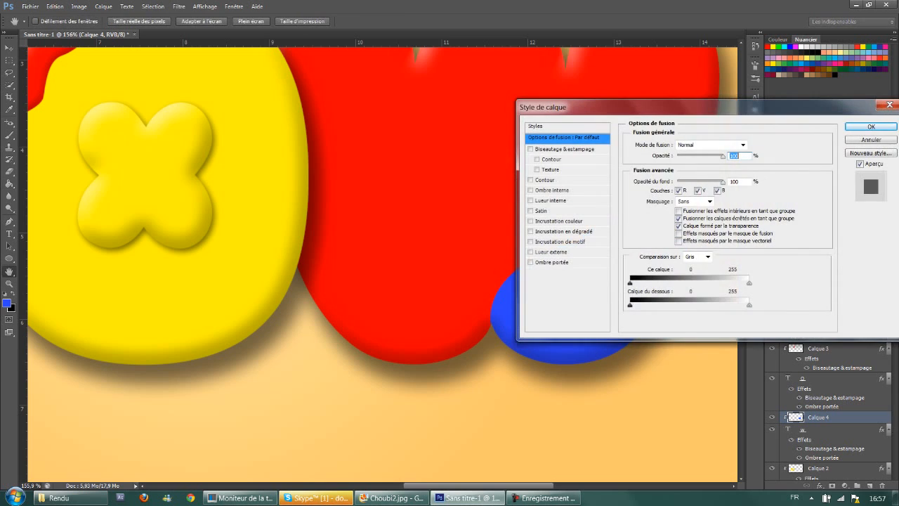
drag(703, 107, 239, 118)
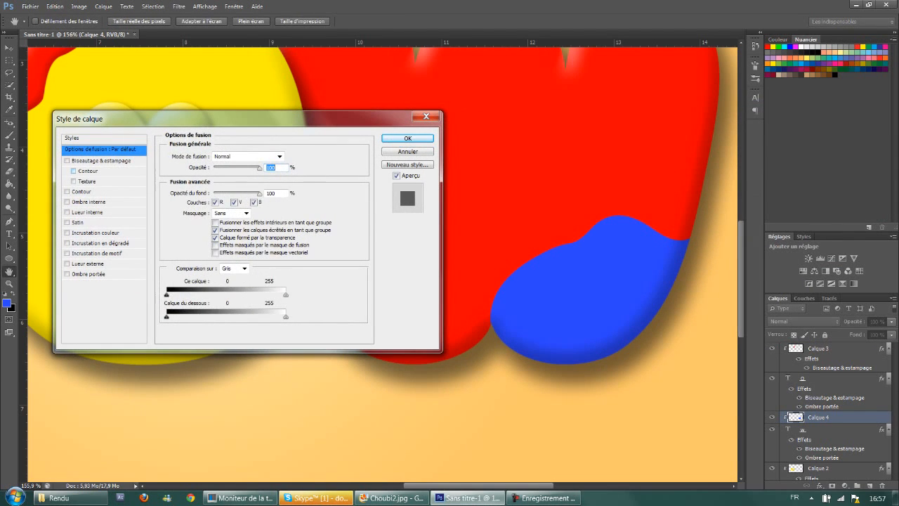
click(101, 160)
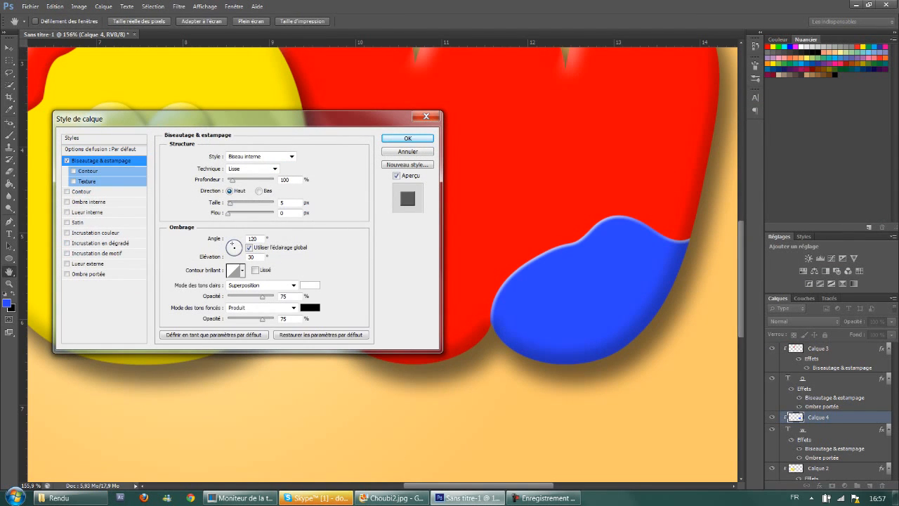
drag(232, 180, 251, 180)
Step: Set the blue patch's bevel size to 7 px and softening to 16 px, reduce its depth, and apply the layer style
drag(228, 214, 274, 214)
key(shift+Tab)
key(Down)
key(Down)
key(Down)
key(Down)
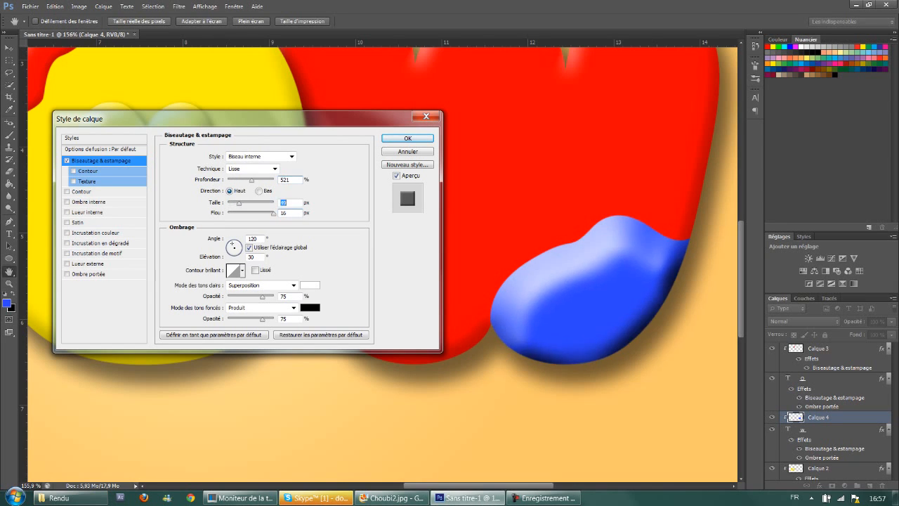
mouse_move(232, 204)
mouse_down()
mouse_move(250, 180)
mouse_move(236, 180)
mouse_up()
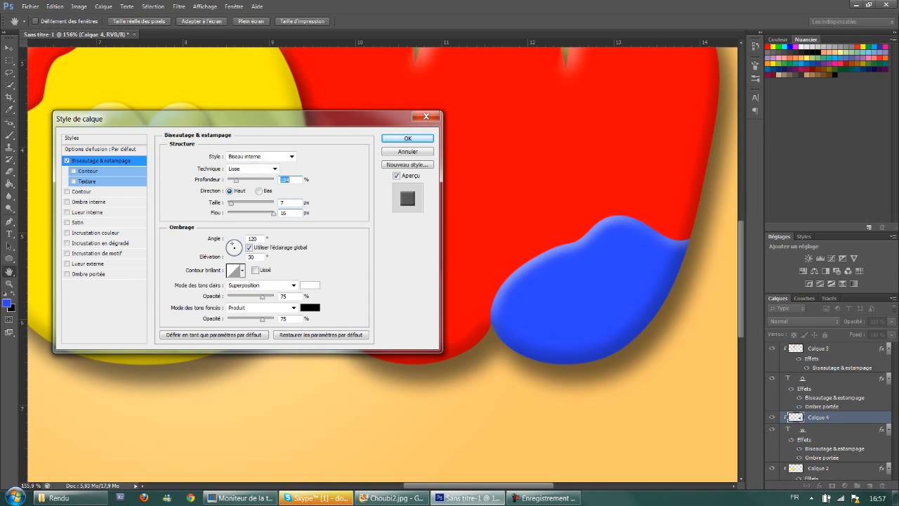
key(Return)
key(ctrl+0)
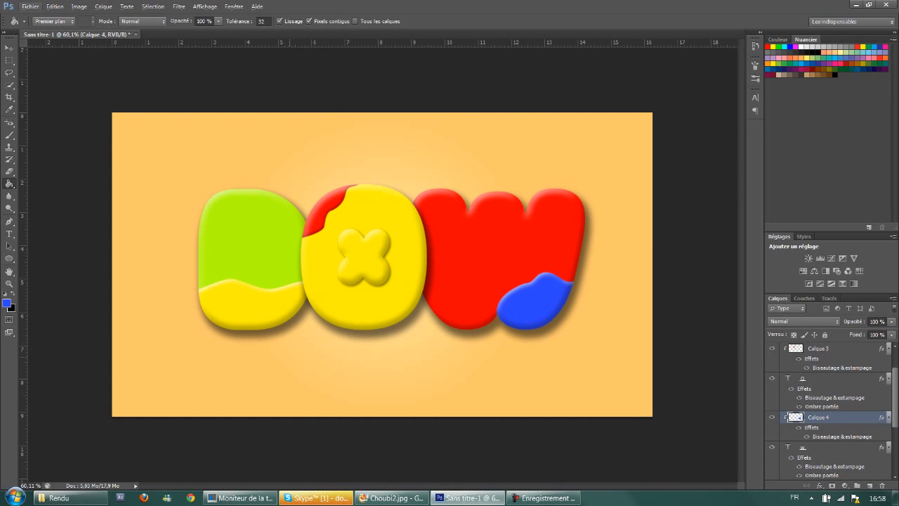
Step: Try recolouring the W's blue patch with the lime green b4ff00 sampled from the D
scroll(299, 355, up, 2)
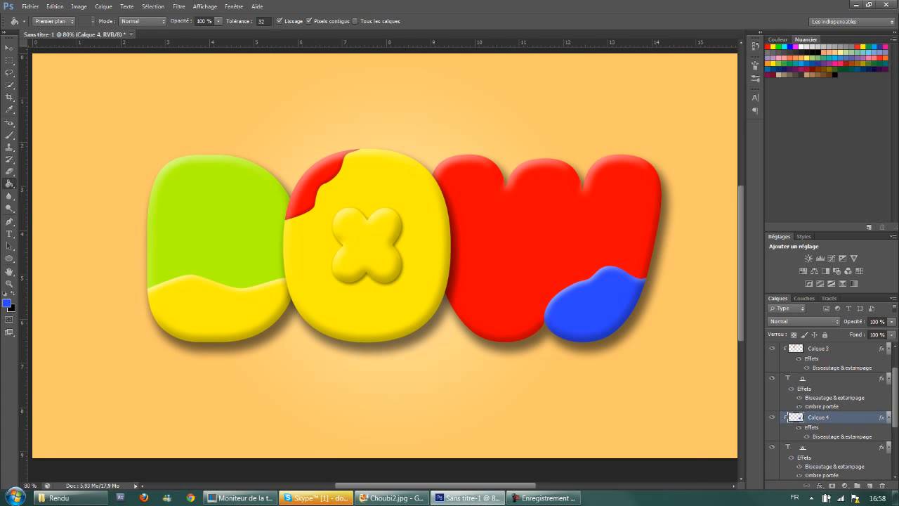
click(6, 303)
click(239, 228)
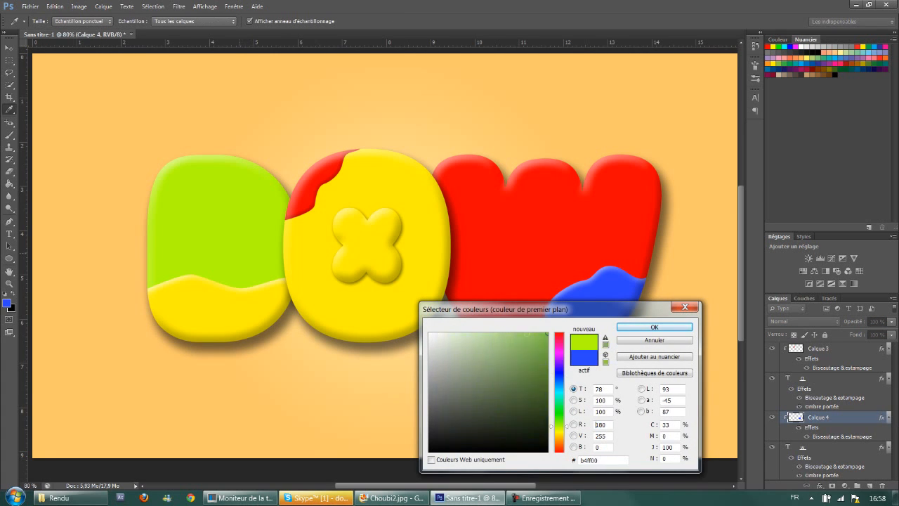
key(Return)
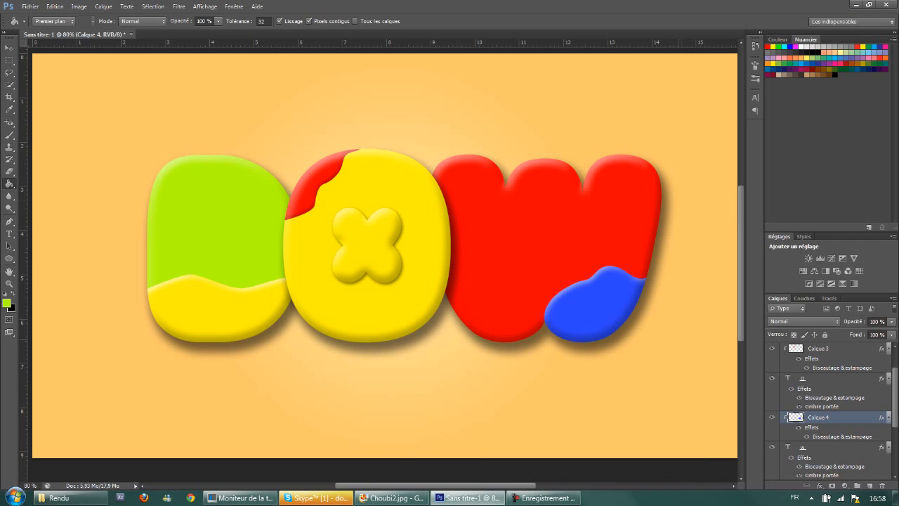
click(593, 303)
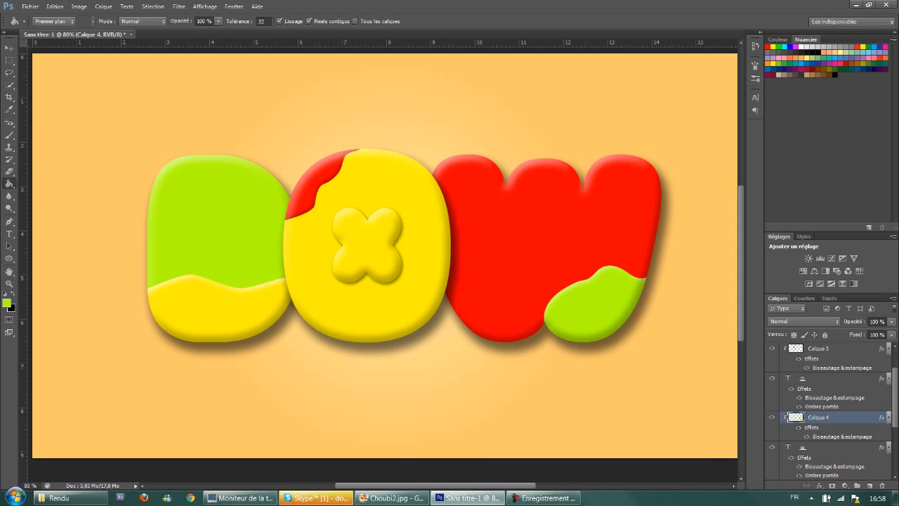
Step: Check the Choubi2.jpg reference in the photo viewer, return to Photoshop and refill the W's patch with orange ff5400
click(391, 497)
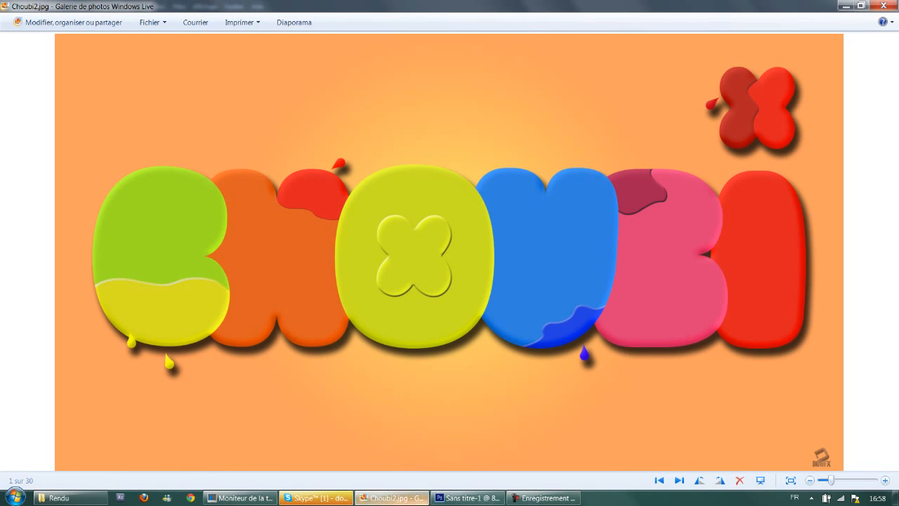
click(467, 497)
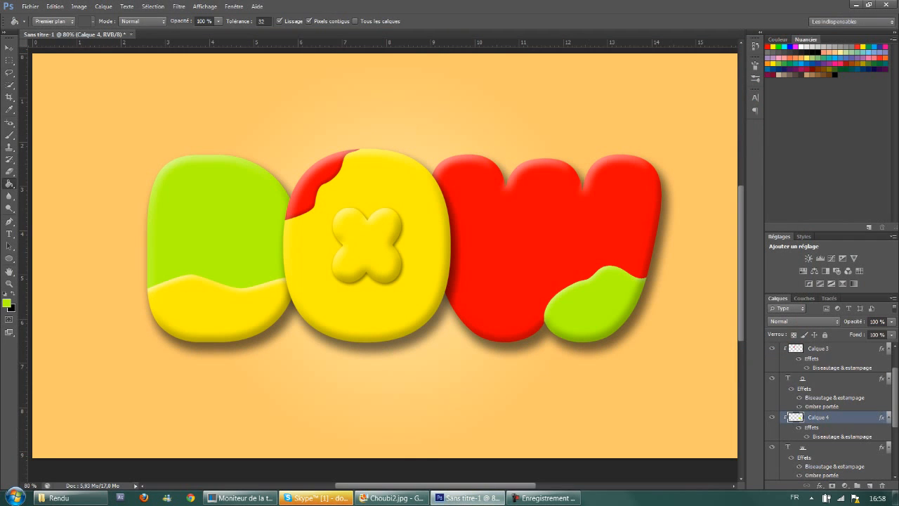
click(6, 303)
click(492, 239)
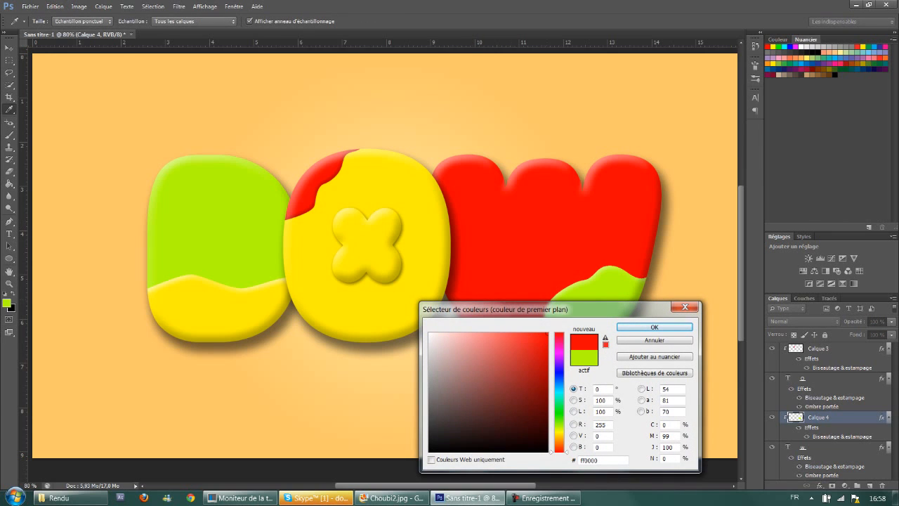
drag(559, 451, 559, 445)
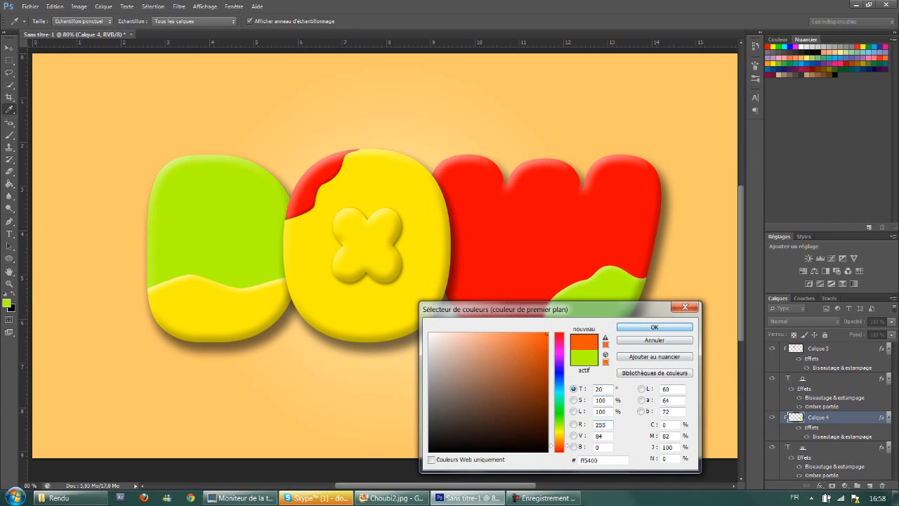
click(654, 326)
click(597, 309)
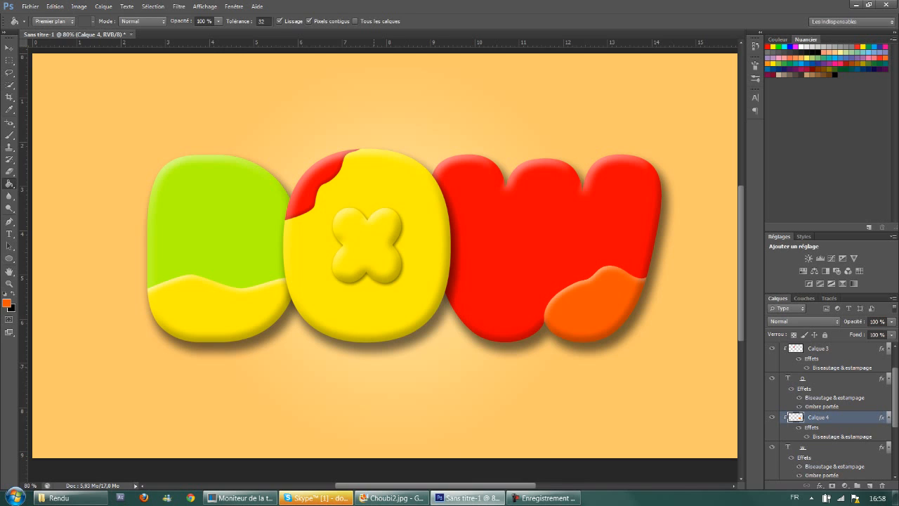
Step: Compare the whole DOW artwork with the Choubi2.jpg reference in the photo viewer and return to Photoshop
scroll(385, 264, down, 3)
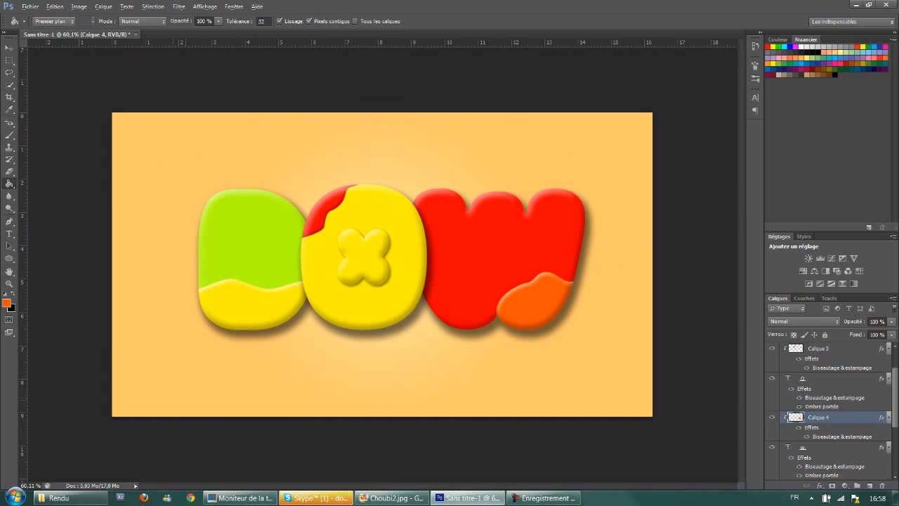
click(390, 497)
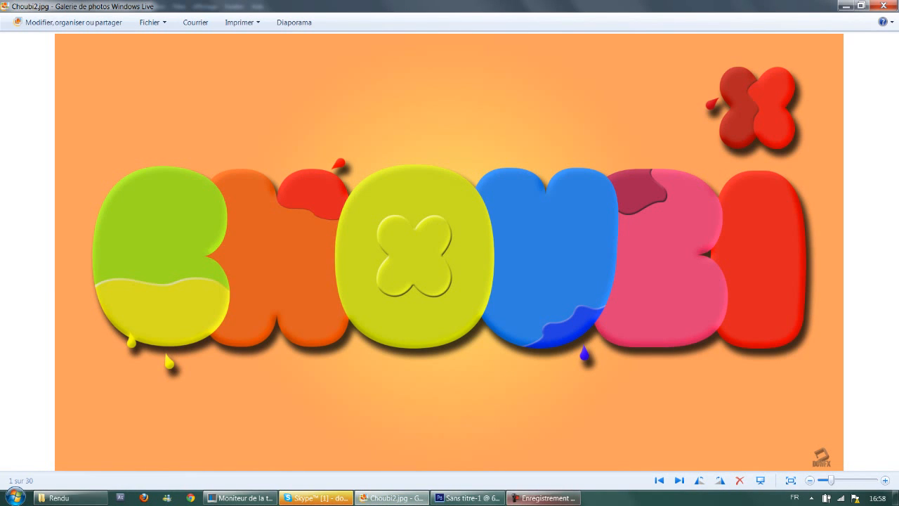
click(469, 497)
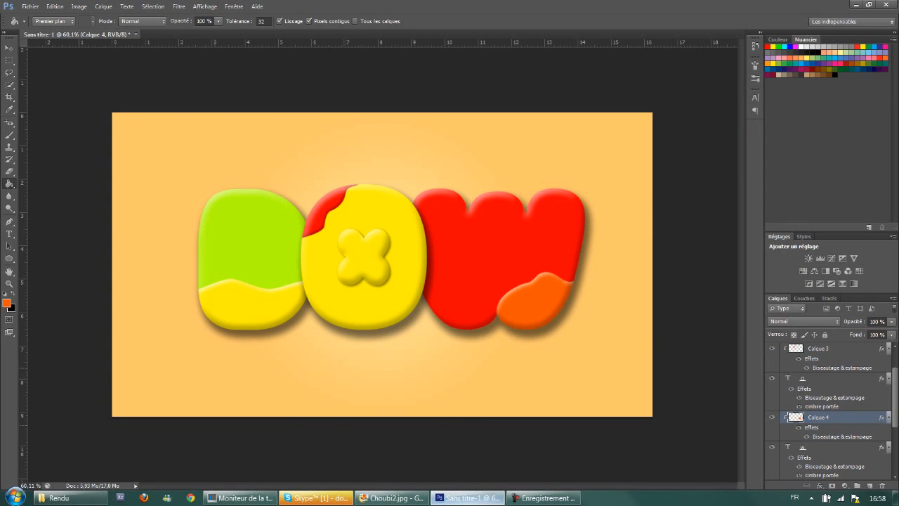
scroll(390, 253, up, 2)
scroll(143, 398, up, 3)
scroll(826, 411, down, 3)
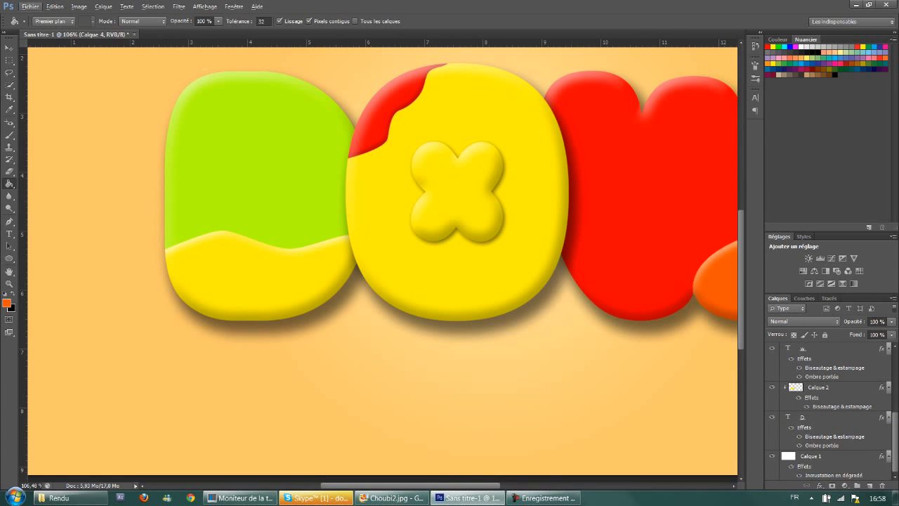
Step: Draw an ellipse of about 54 × 53 px on the background below the D, filled with the yellow fff000 of the D's patch
click(829, 417)
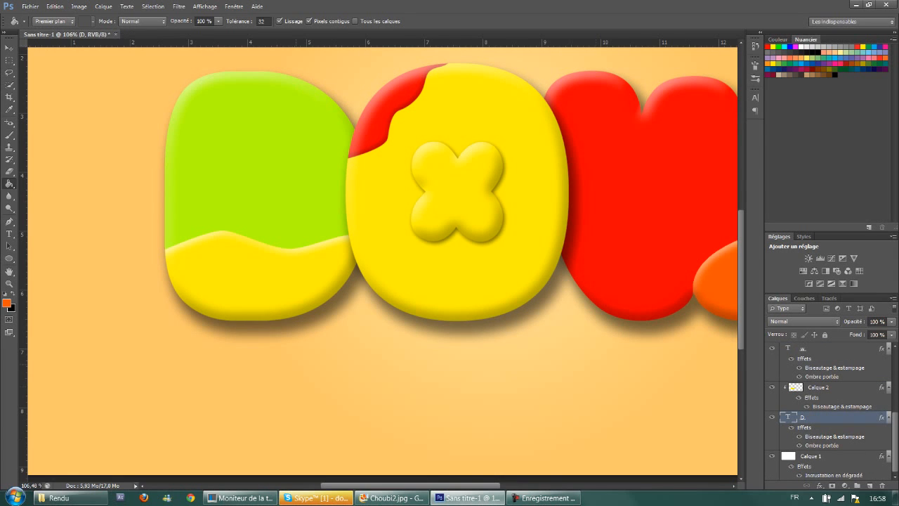
scroll(146, 450, up, 3)
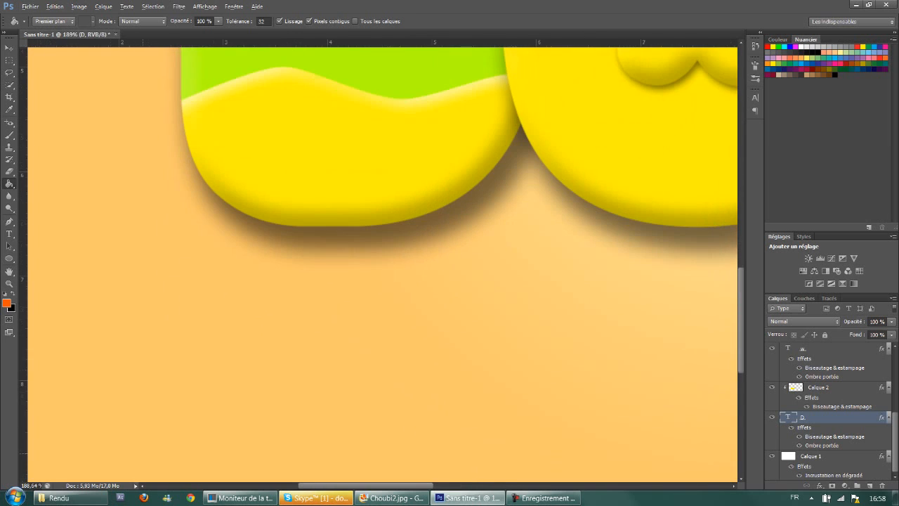
click(9, 259)
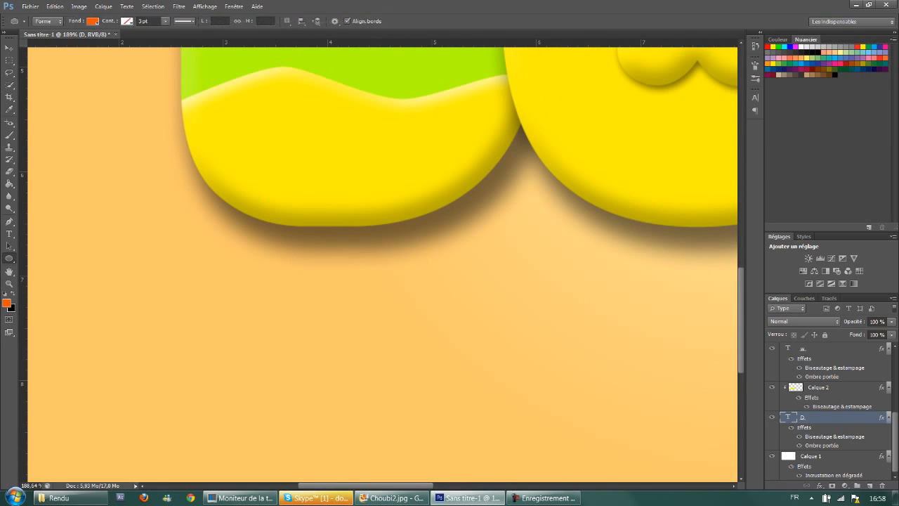
right_click(10, 259)
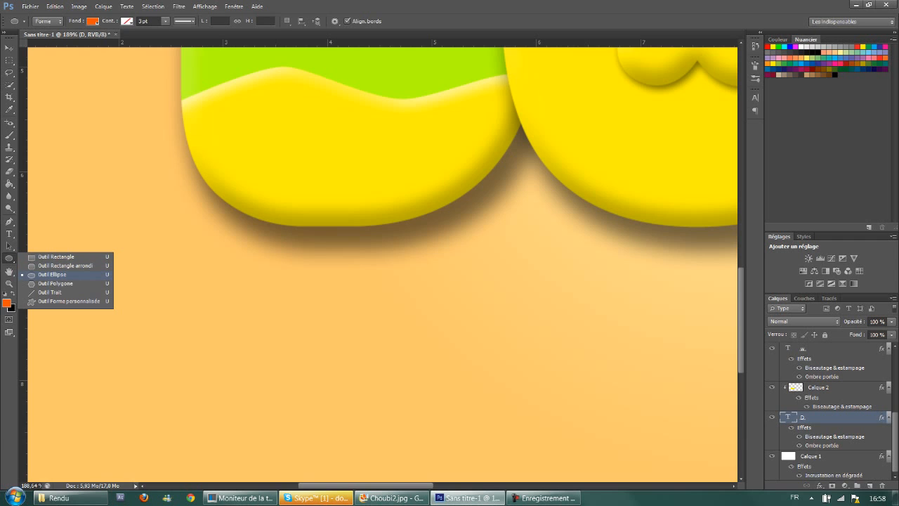
click(44, 274)
click(6, 303)
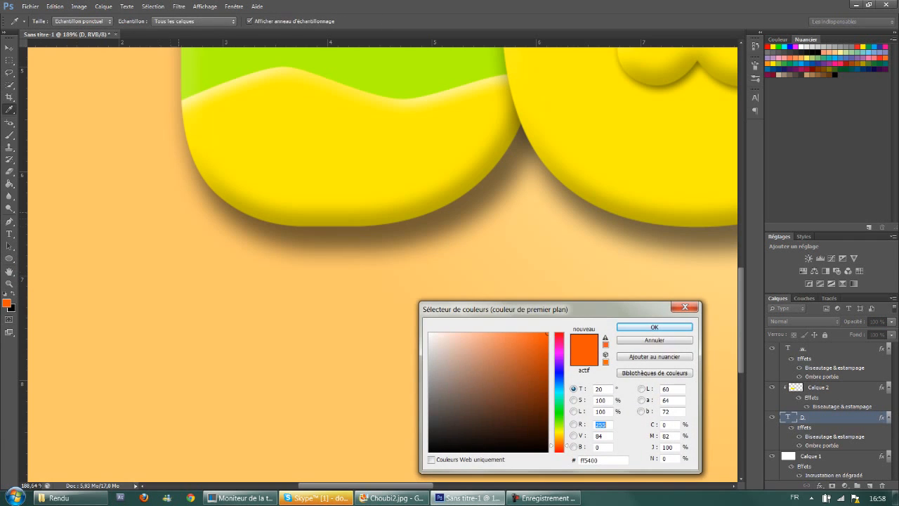
click(295, 159)
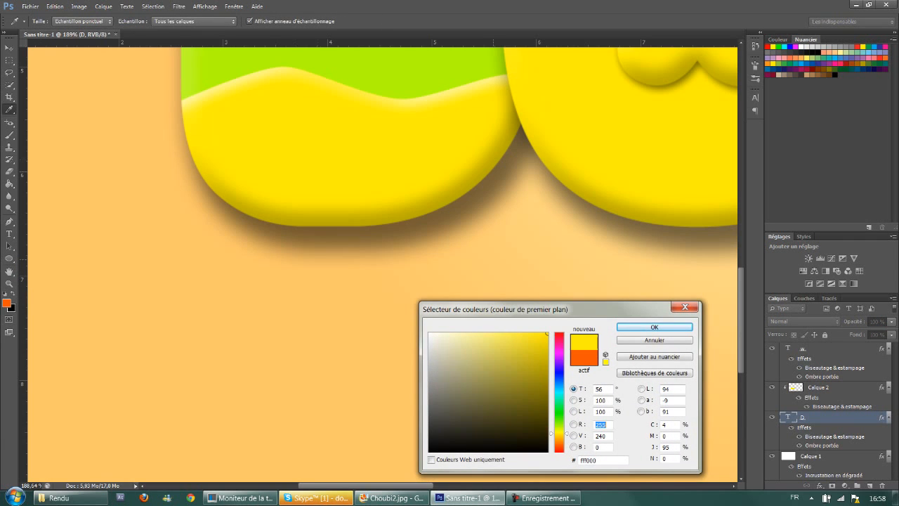
key(Return)
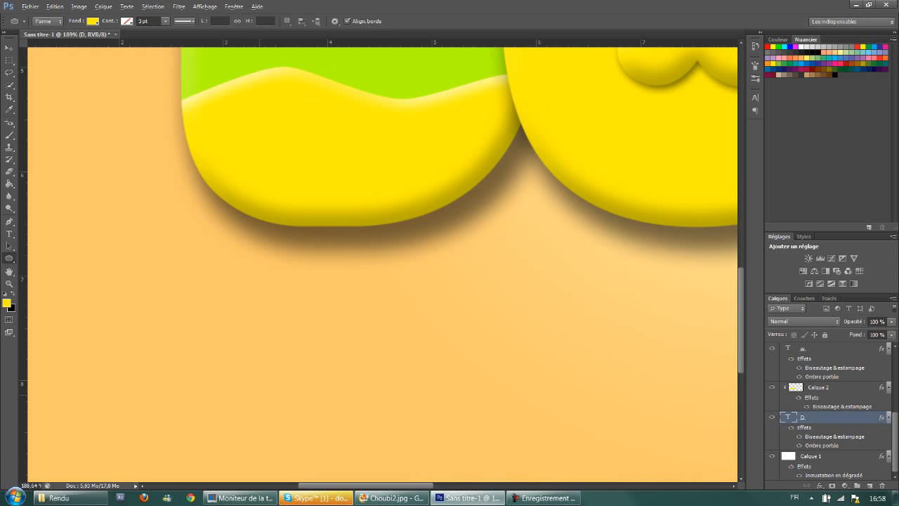
scroll(260, 395, down, 5)
scroll(198, 441, up, 4)
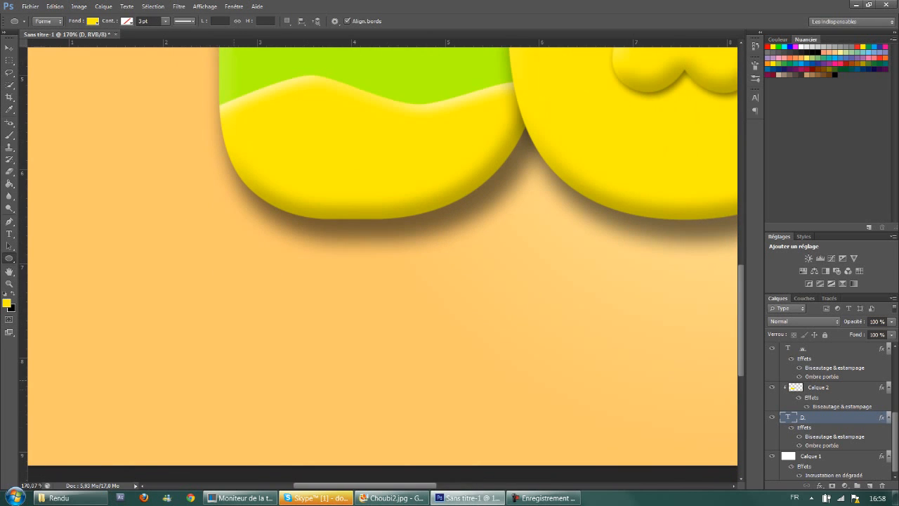
drag(227, 366, 269, 409)
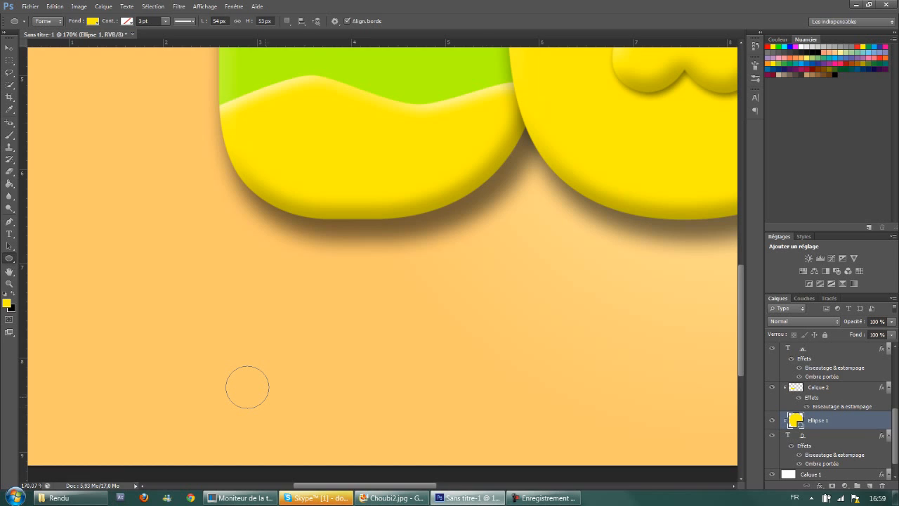
Step: Move the Ellipse 1 layer above Calque 2 and release it from its clipping mask
key(v)
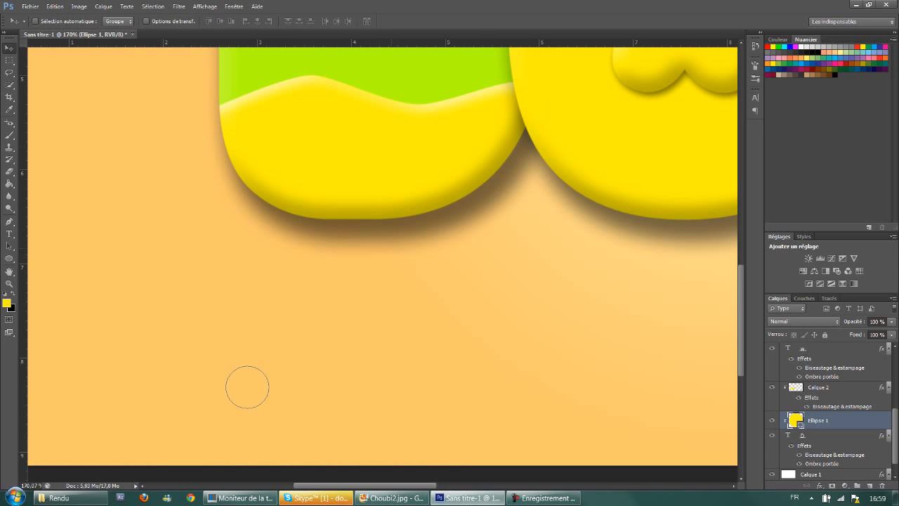
drag(815, 420, 815, 391)
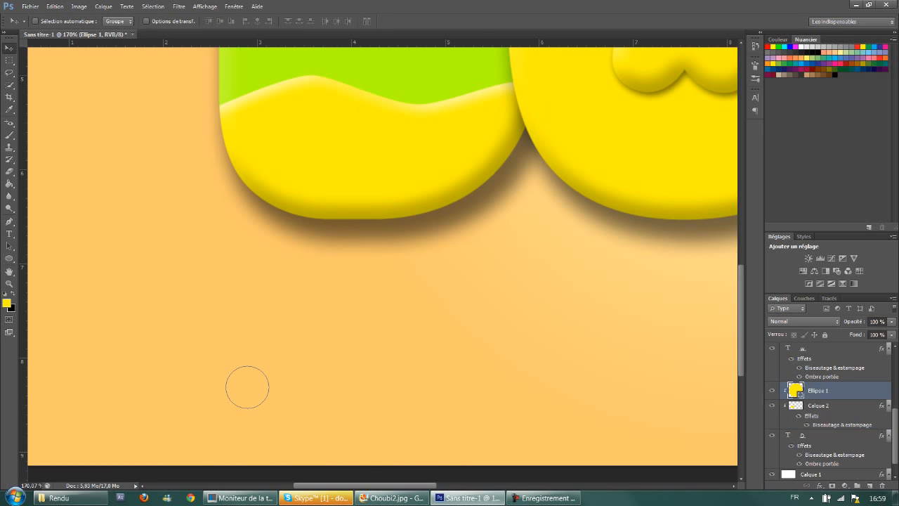
right_click(815, 390)
click(815, 161)
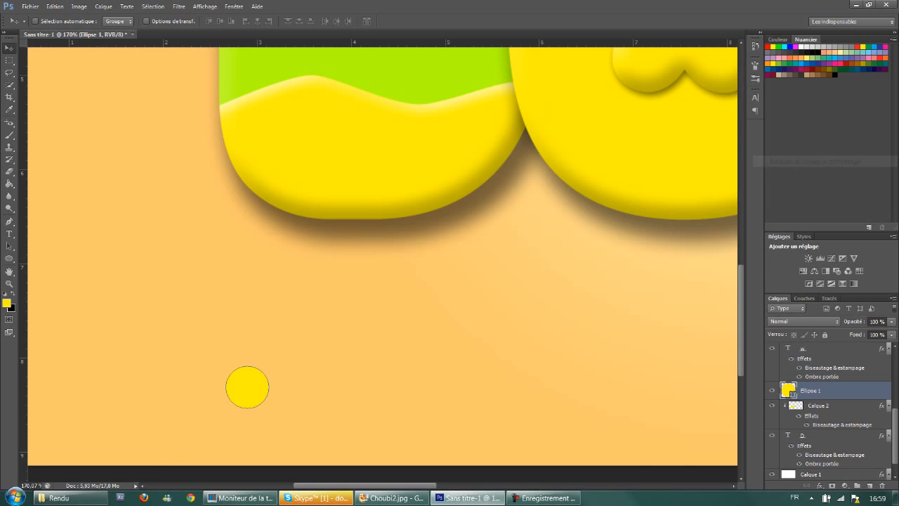
Step: Rasterize the Ellipse 1 shape layer
scroll(217, 430, up, 3)
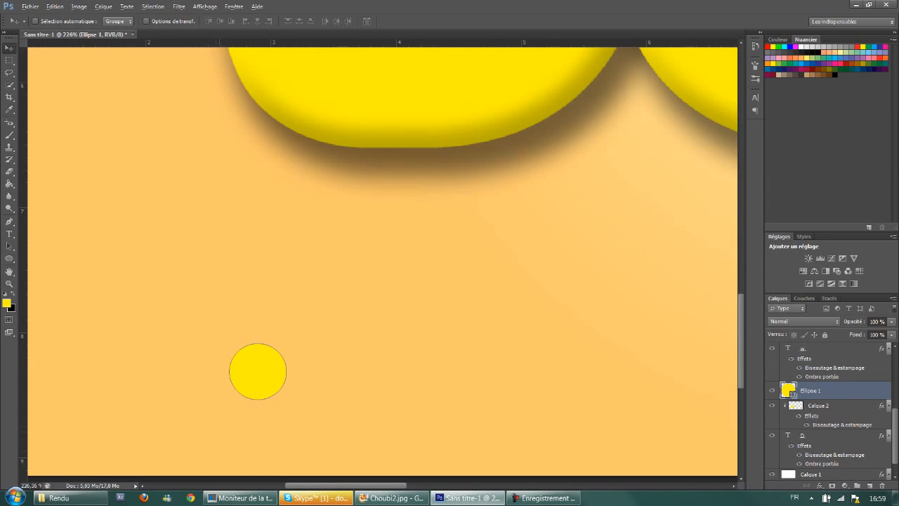
right_click(810, 391)
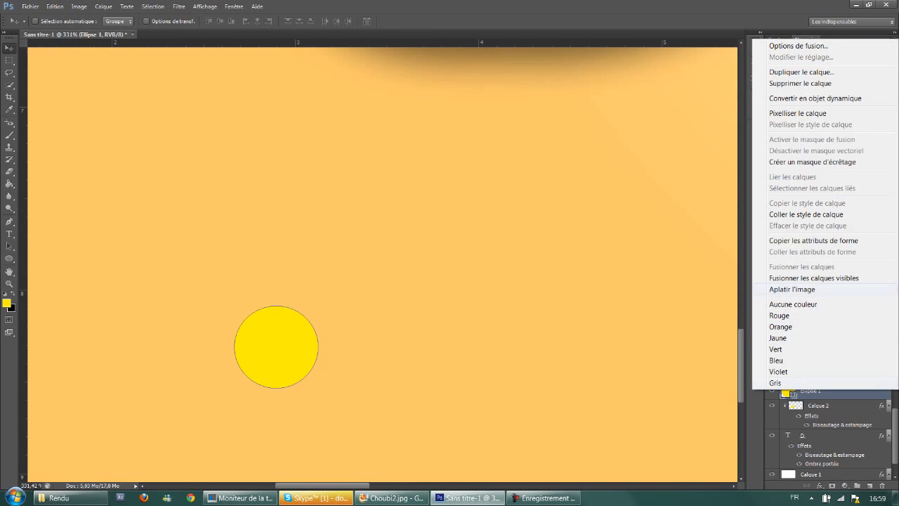
click(797, 113)
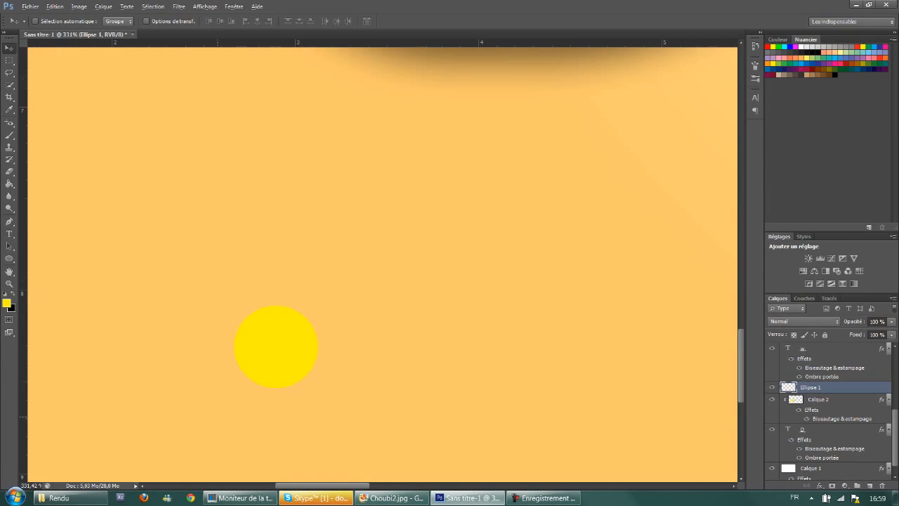
Step: Draw a closed Pen path from the yellow circle's sides up to a curved point above it, forming a droplet tip
scroll(214, 412, up, 2)
scroll(248, 307, up, 1)
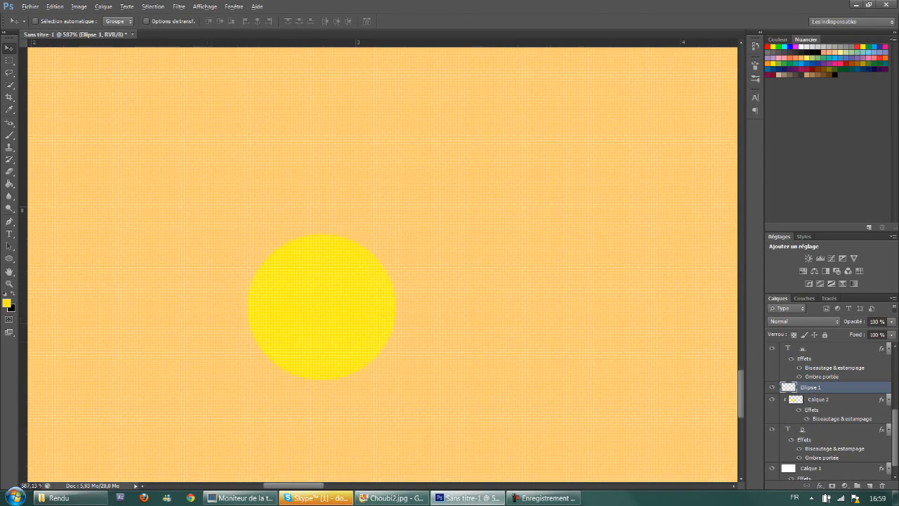
scroll(248, 307, down, 1)
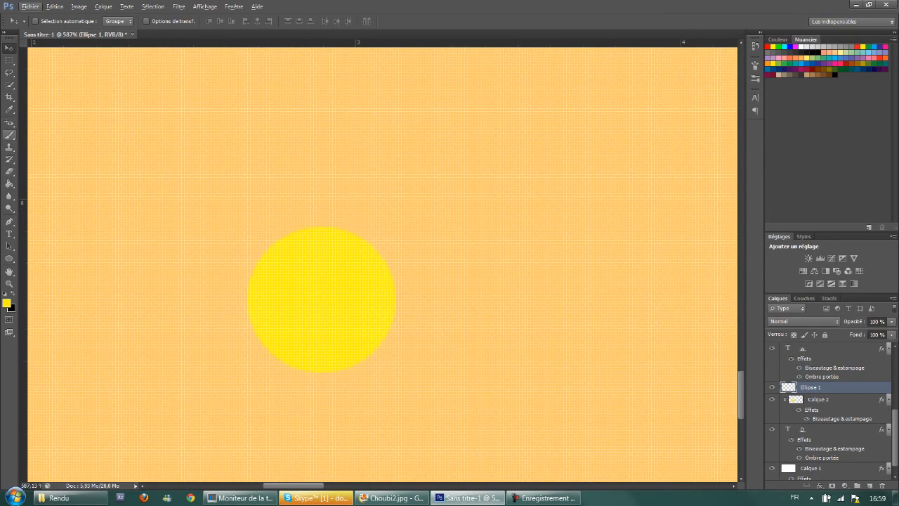
click(9, 222)
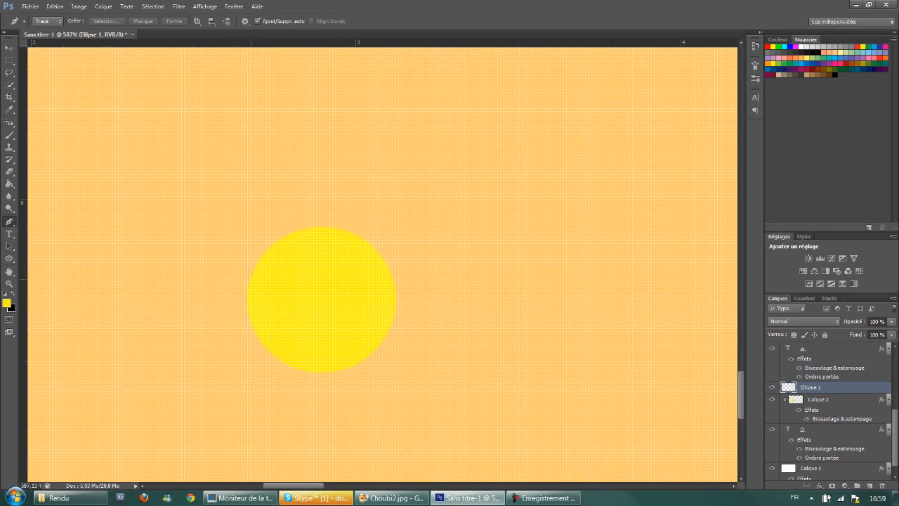
click(250, 276)
drag(344, 116, 344, 58)
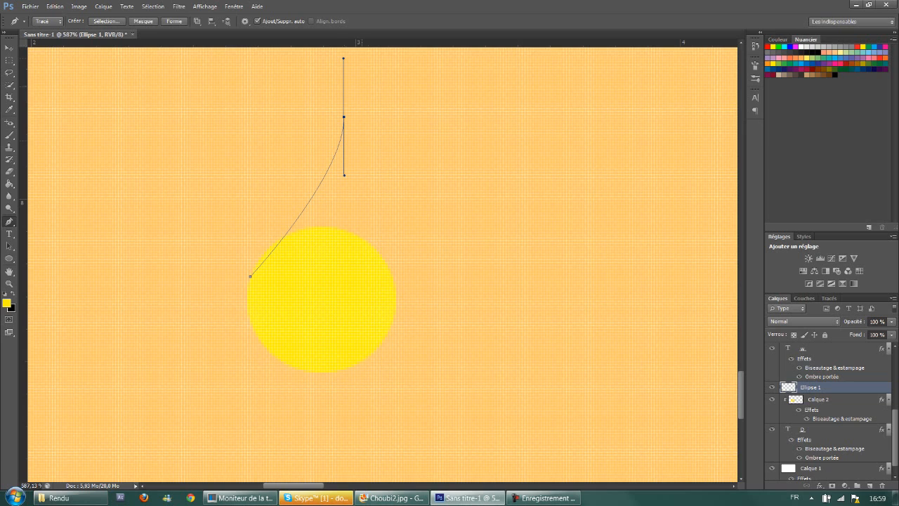
drag(393, 311, 400, 310)
click(250, 276)
Step: Convert the droplet tip path to a selection, fill it with the same yellow on Ellipse 1, and deselect
right_click(289, 255)
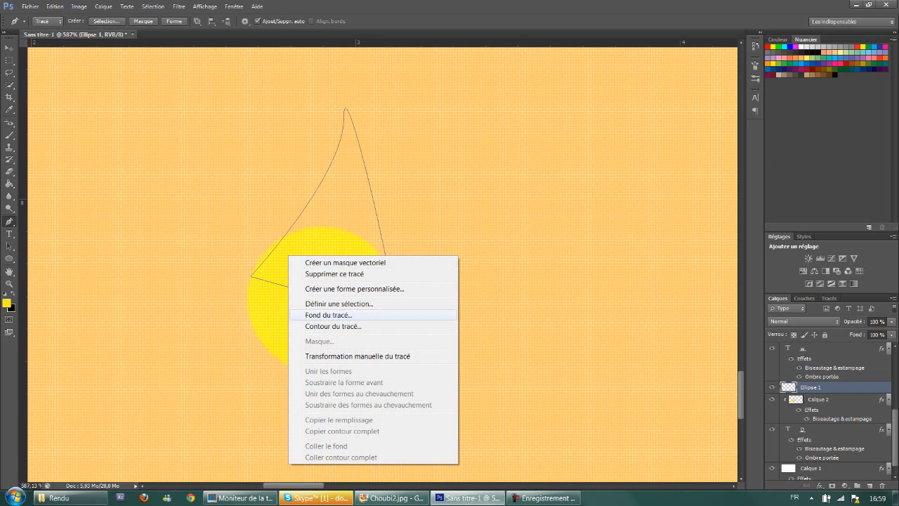
click(339, 303)
click(502, 148)
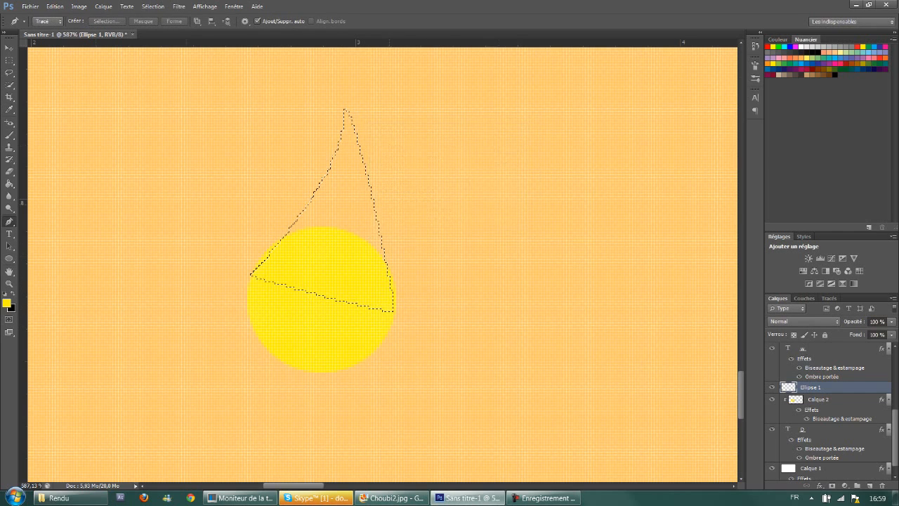
click(9, 184)
click(334, 189)
key(ctrl+d)
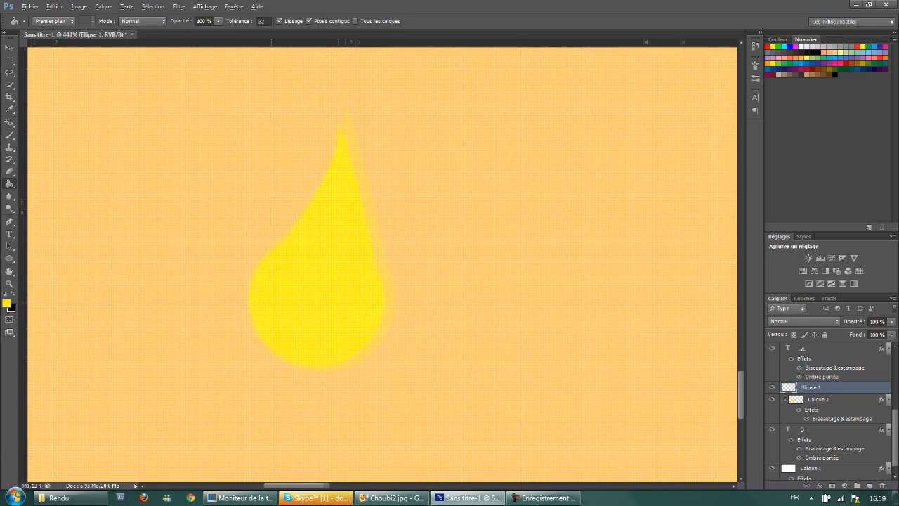
scroll(254, 314, down, 5)
scroll(253, 313, down, 5)
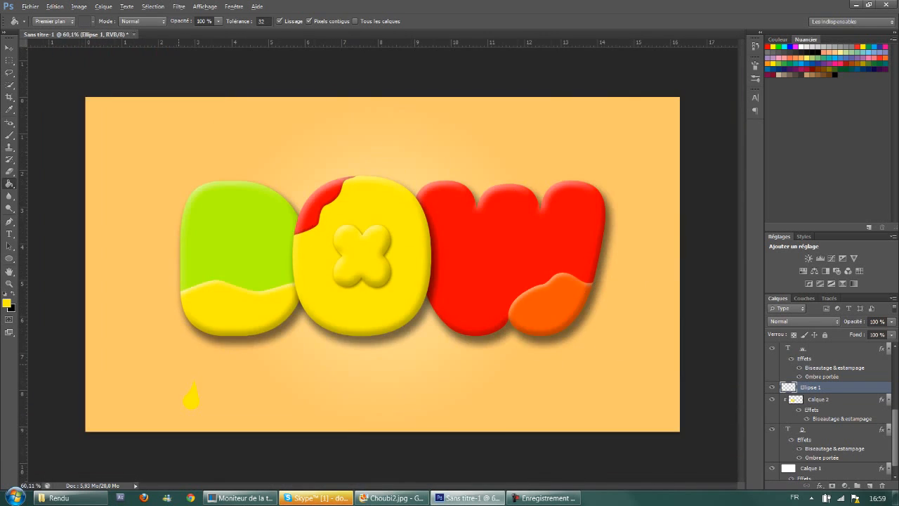
key(alt)
scroll(274, 343, up, 4)
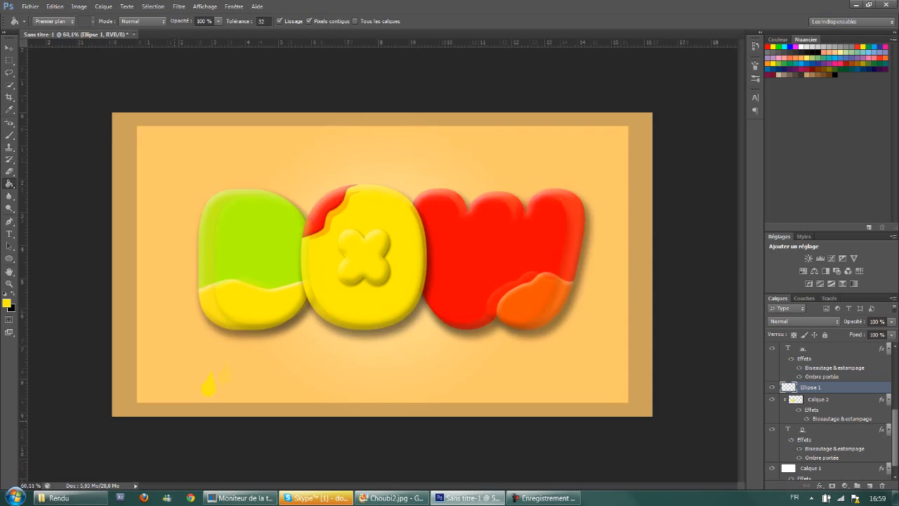
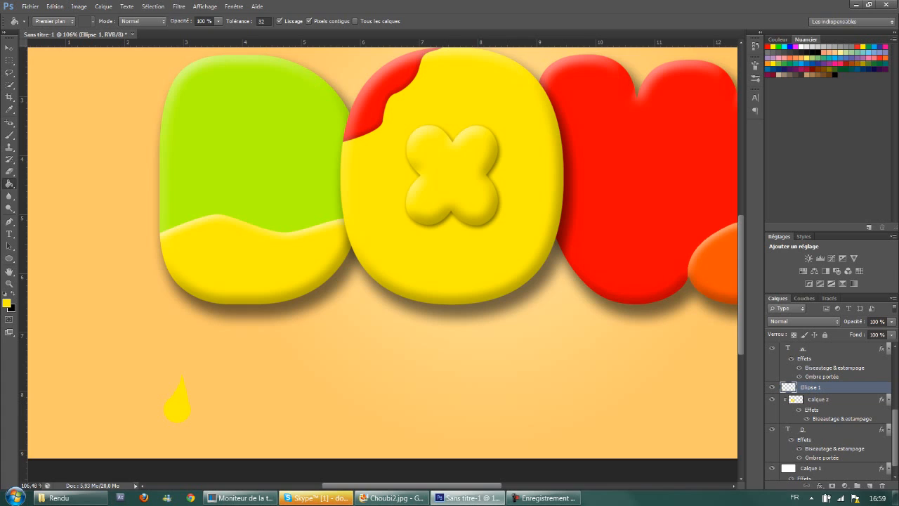
Step: Scale the yellow droplet on Ellipse 1 down to about half its size and reposition it slightly
key(ctrl+t)
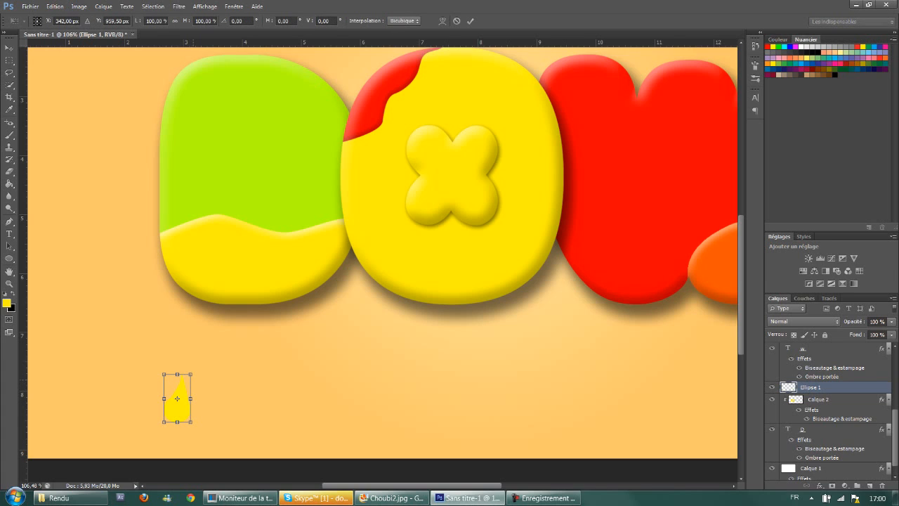
mouse_move(190, 374)
mouse_down()
mouse_move(180, 394)
mouse_move(185, 386)
mouse_move(331, 397)
mouse_move(244, 352)
mouse_move(310, 347)
mouse_move(231, 297)
mouse_move(221, 302)
mouse_move(175, 404)
mouse_up()
key(Return)
key(g)
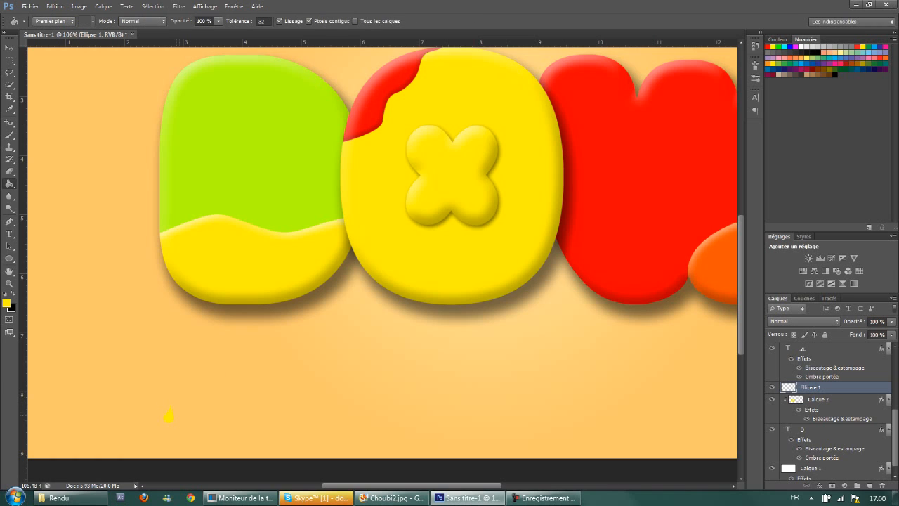
key(v)
drag(169, 415, 174, 397)
Step: Apply a smooth inner Bevel & Emboss with a size of 5 px and reduced depth to the Ellipse 1 droplet
scroll(152, 415, up, 10)
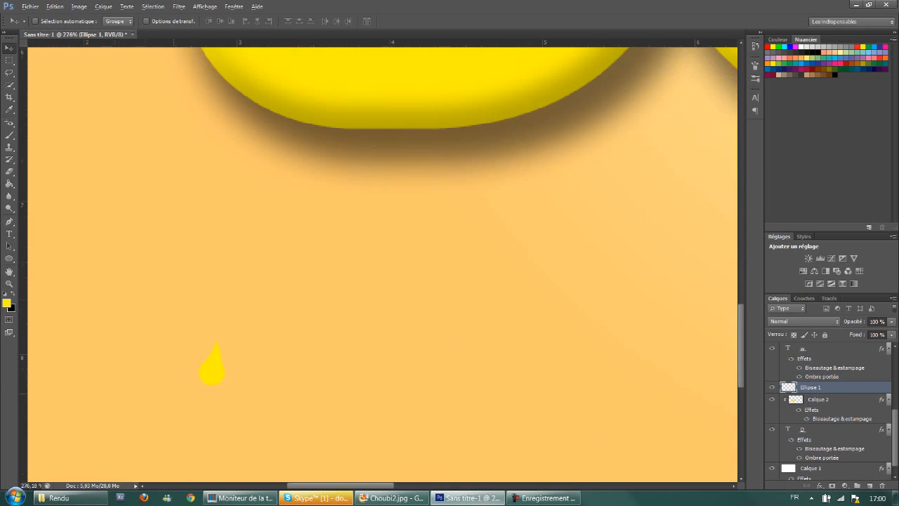
double_click(811, 387)
double_click(858, 387)
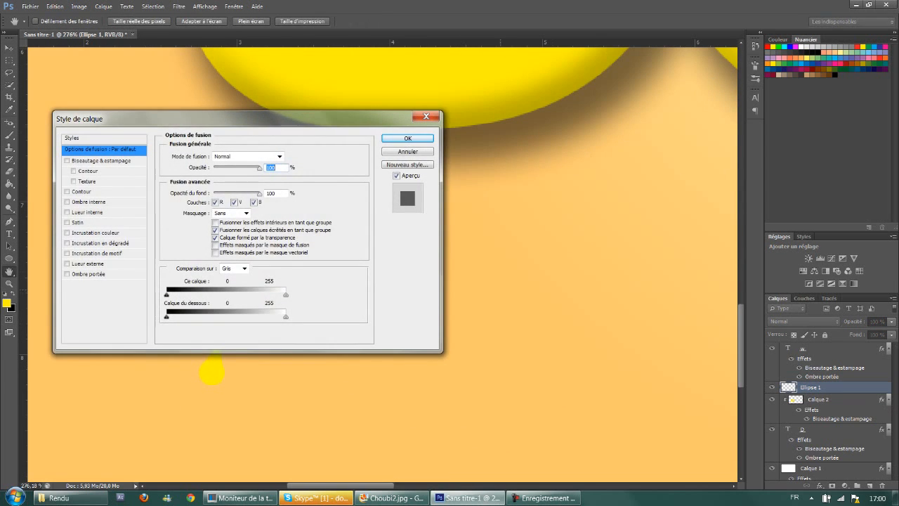
click(102, 160)
drag(246, 118, 592, 98)
drag(579, 160, 577, 159)
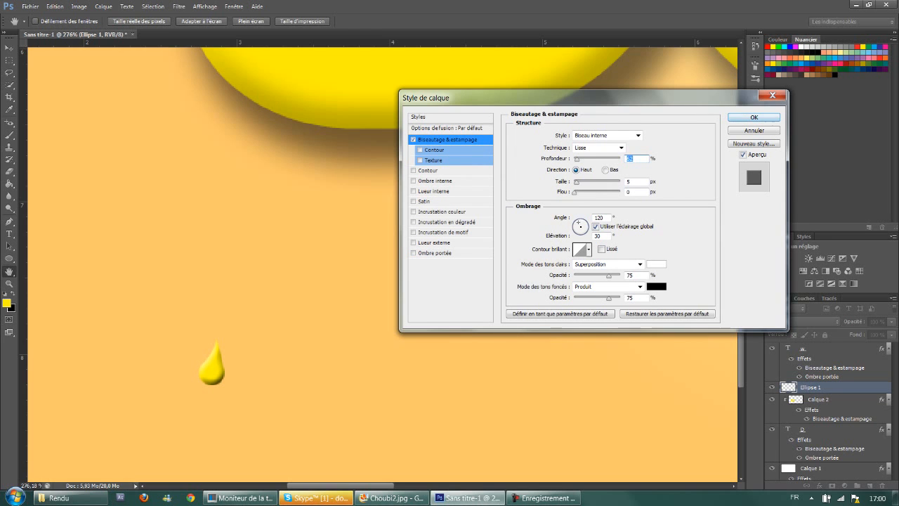
key(Return)
key(v)
Step: Place the bevelled droplet on the lower-left edge of the D's yellow patch
scroll(313, 346, down, 5)
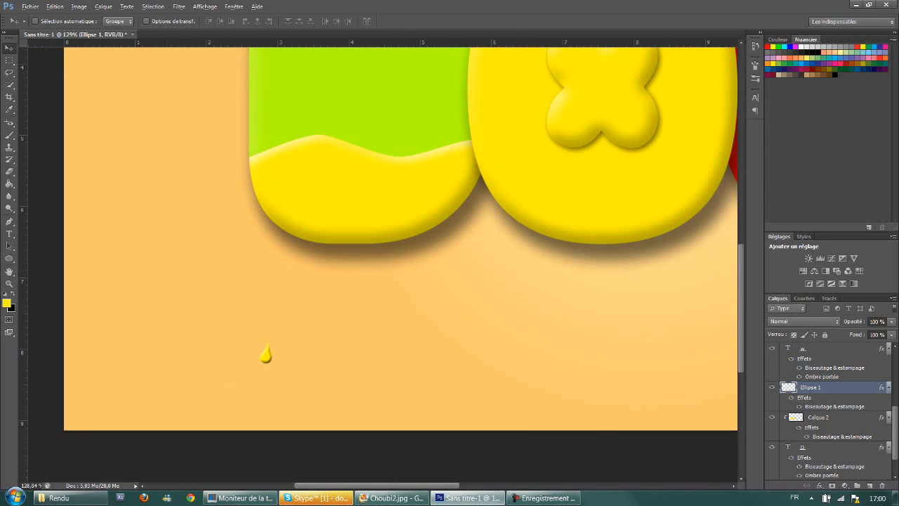
drag(265, 354, 295, 238)
scroll(295, 237, down, 4)
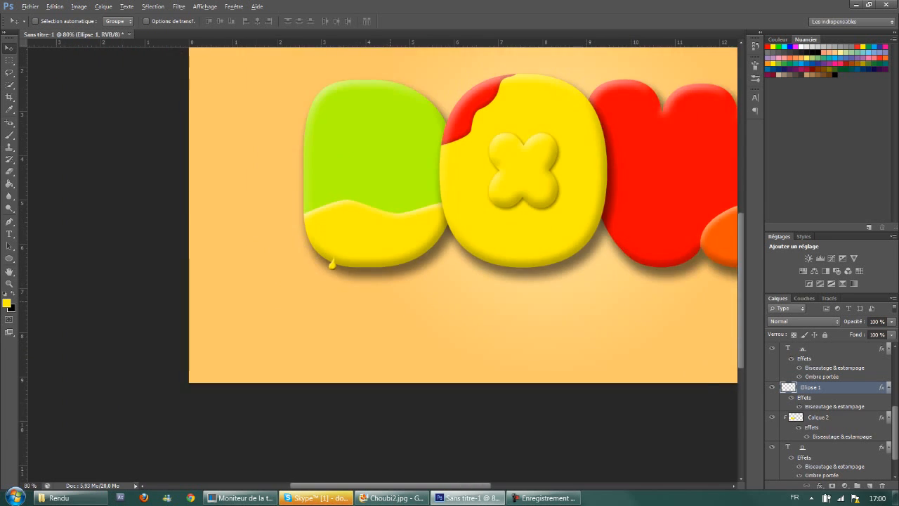
scroll(186, 340, up, 1)
drag(186, 340, 186, 338)
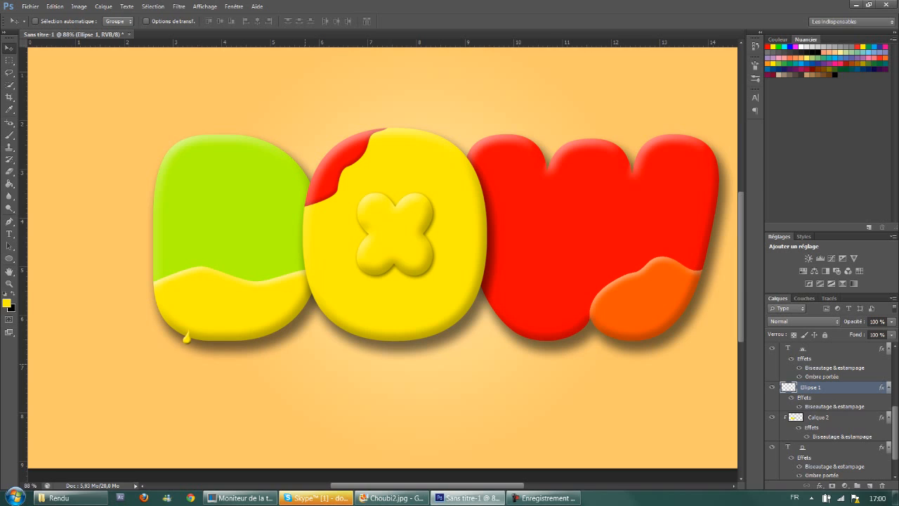
Step: Duplicate the droplet, move the copy below the D, and flip it horizontally
key(ctrl+j)
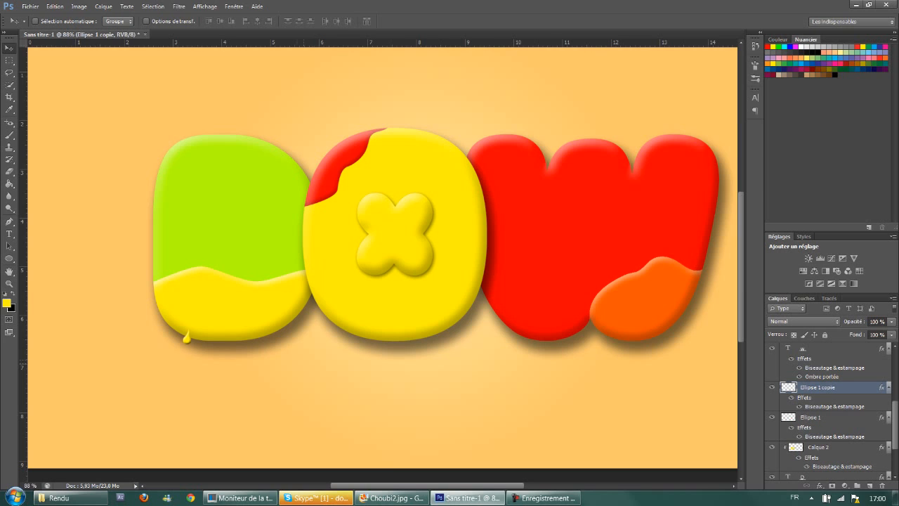
drag(187, 338, 241, 369)
click(55, 6)
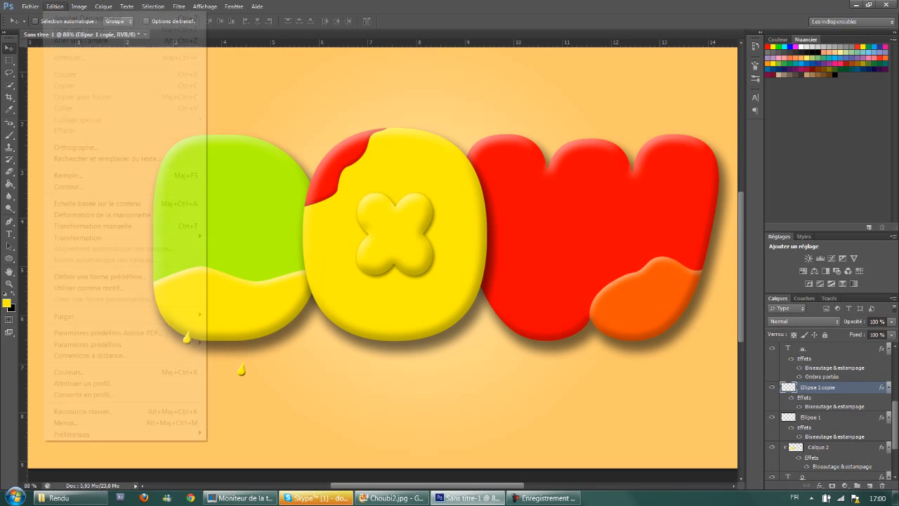
mouse_move(105, 237)
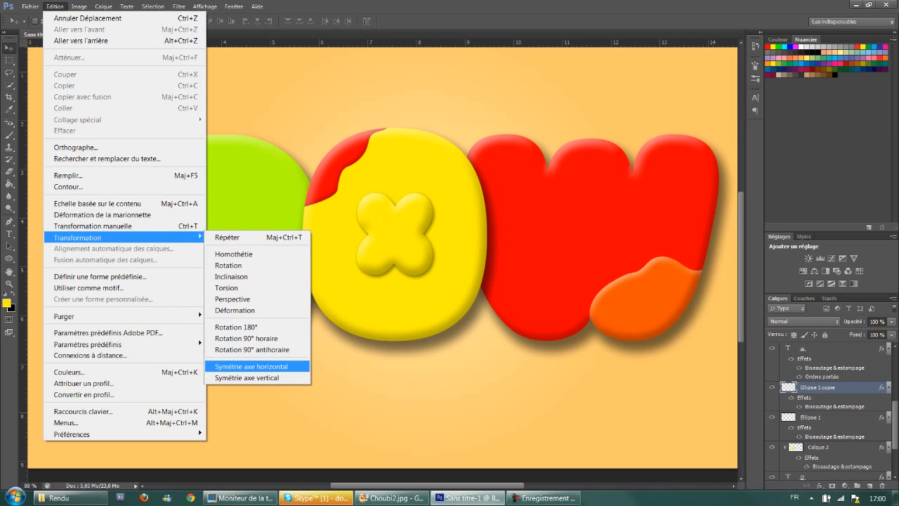
click(251, 366)
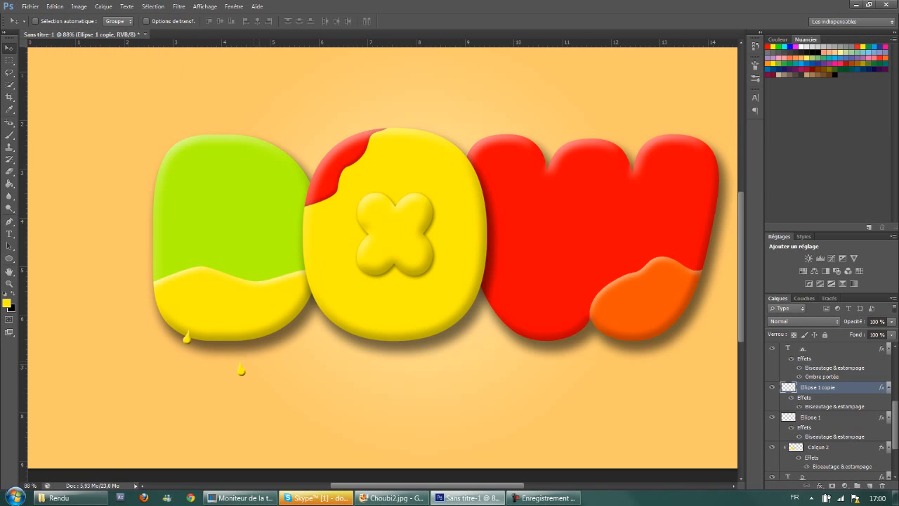
Step: Rotate the mirrored droplet slightly and nudge it to the right below the D
key(ctrl+t)
drag(338, 347, 330, 325)
key(Return)
drag(241, 368, 249, 366)
Step: Try duplicating the mirrored droplet, raising the copy to the top of the layer stack, and placing it on the O
key(ctrl+j)
drag(249, 367, 356, 98)
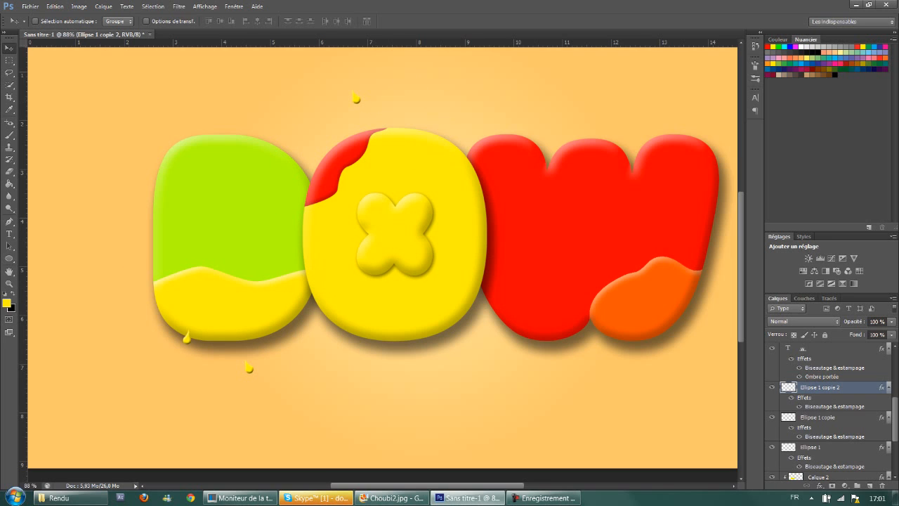
scroll(829, 412, up, 1)
drag(819, 425, 820, 348)
key(ctrl+bracketright)
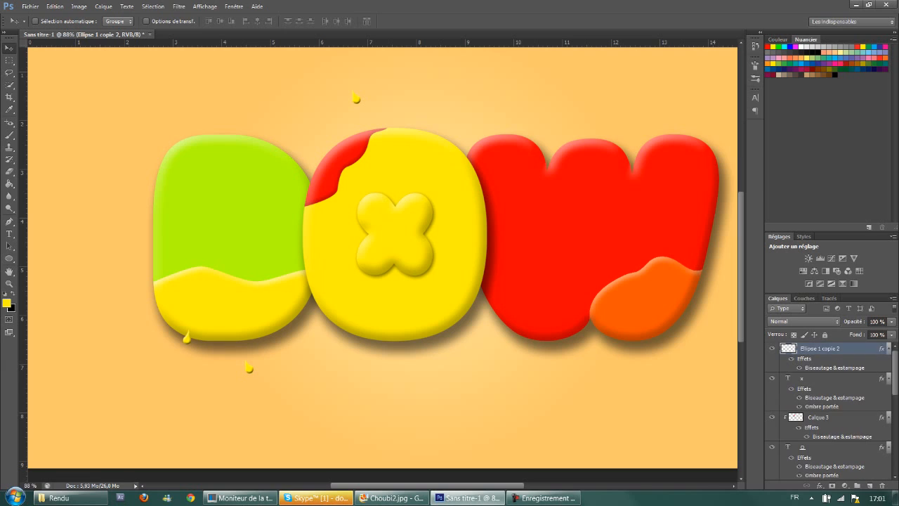
drag(356, 98, 380, 166)
Step: Sample the red of the W as the foreground colour and fill the droplet copy on the O with it
click(10, 109)
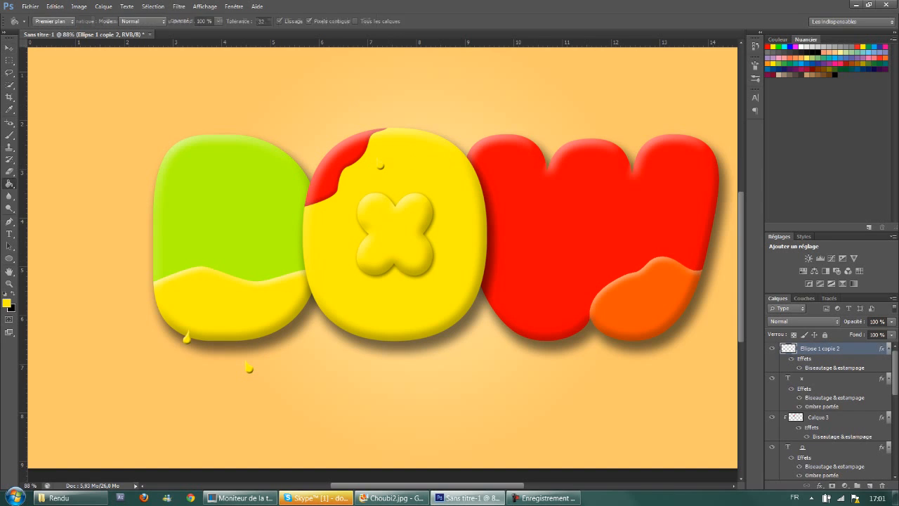
click(7, 303)
click(552, 253)
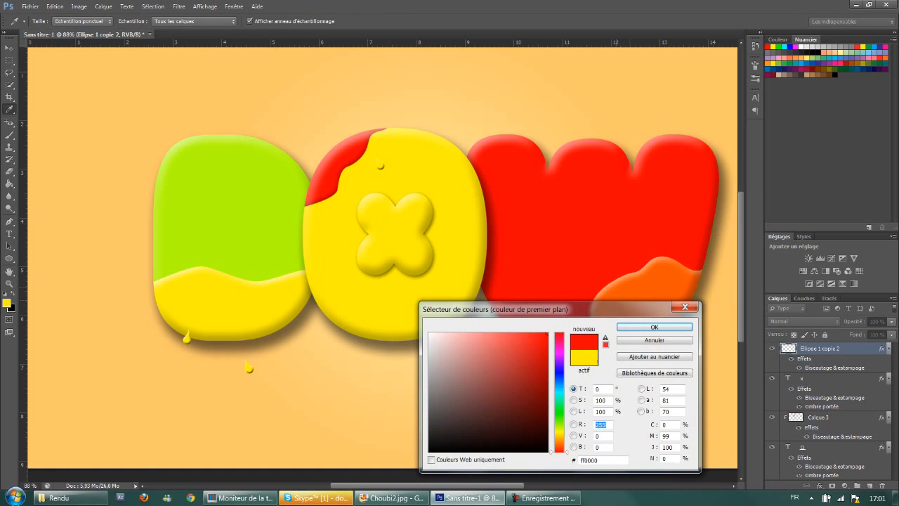
click(654, 326)
scroll(318, 128, up, 2)
scroll(394, 172, up, 5)
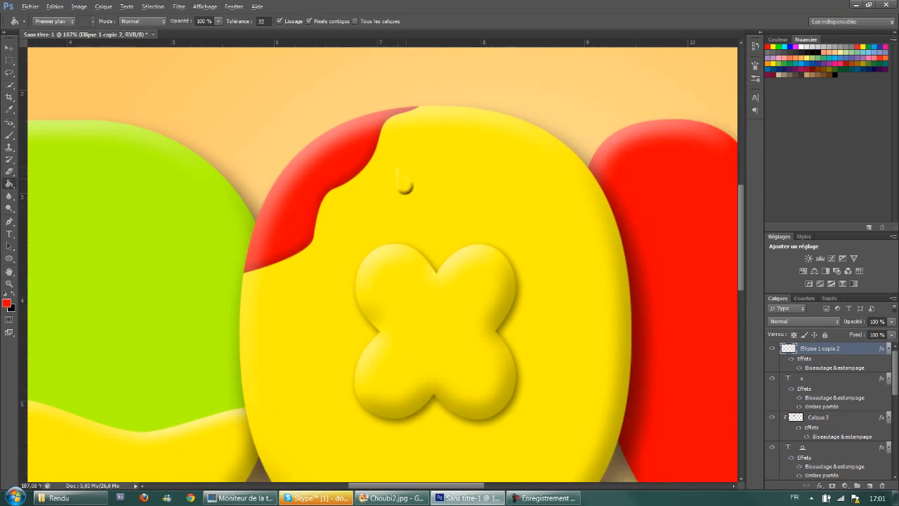
click(391, 181)
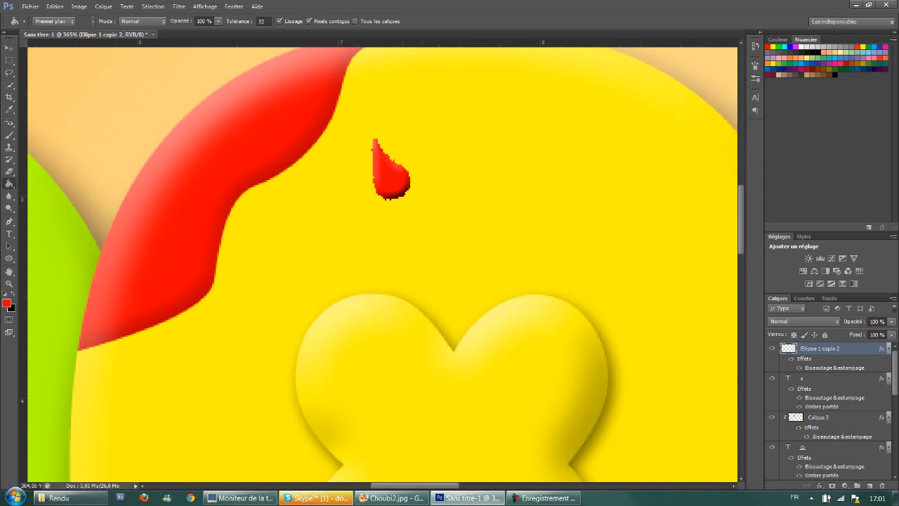
scroll(392, 182, down, 2)
scroll(393, 189, down, 3)
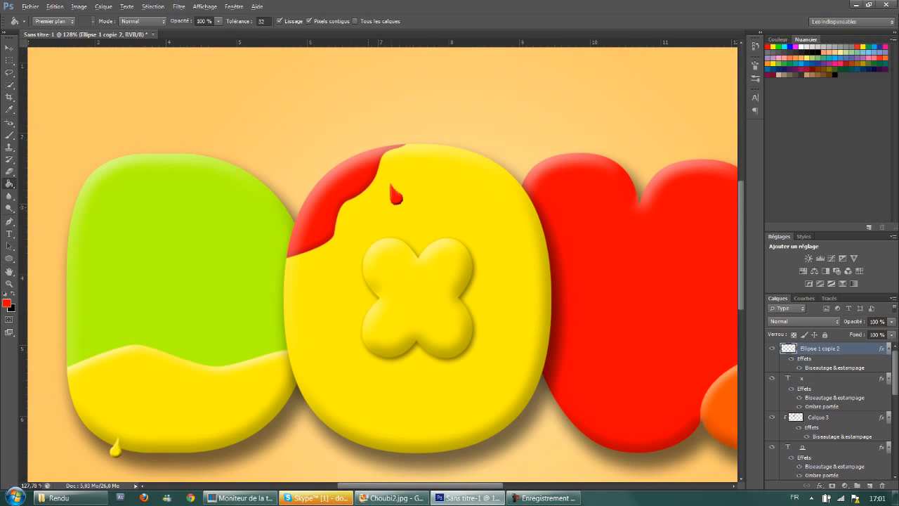
Step: Undo the red fill and retry it with the droplet moved onto the background above the O
key(v)
drag(396, 195, 337, 133)
key(ctrl+z)
key(ctrl+alt+z)
drag(396, 196, 325, 128)
key(g)
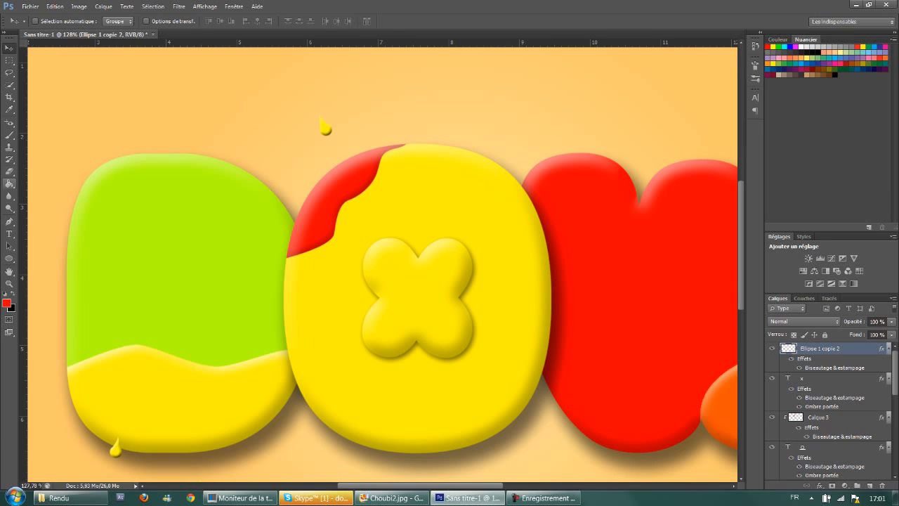
click(326, 128)
Step: Undo the edits back to before the second droplet copy was made
key(ctrl+alt+z)
key(ctrl+alt+z)
key(ctrl+shift+z)
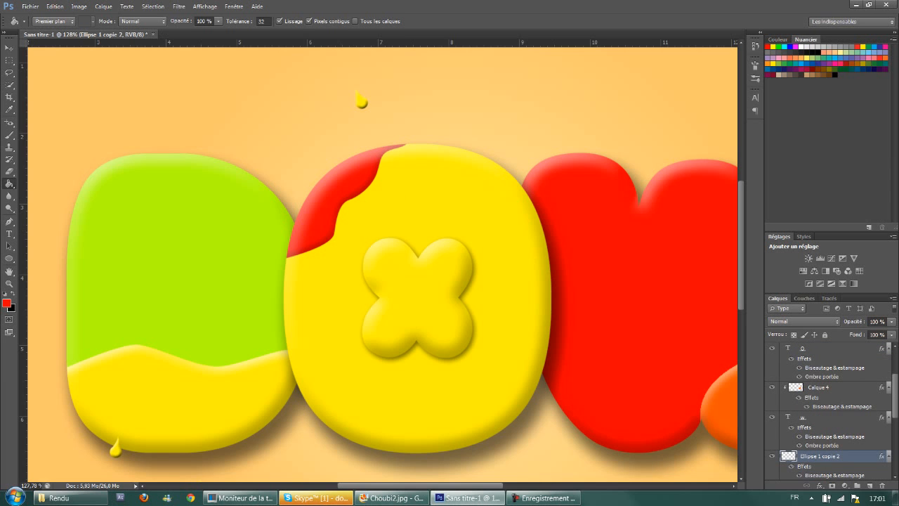
key(ctrl+alt+z)
Step: Duplicate the mirrored droplet below the D and move the copy just above the O's red patch
scroll(383, 264, down, 6)
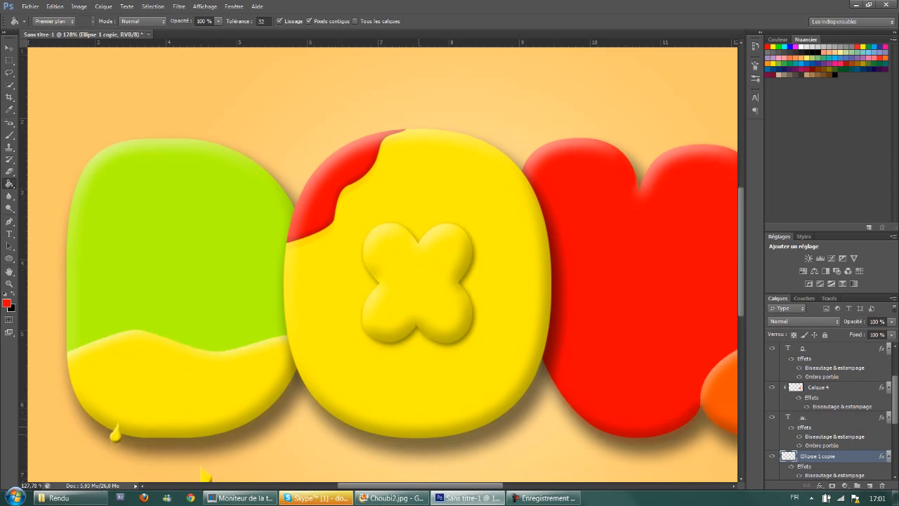
scroll(383, 302, down, 2)
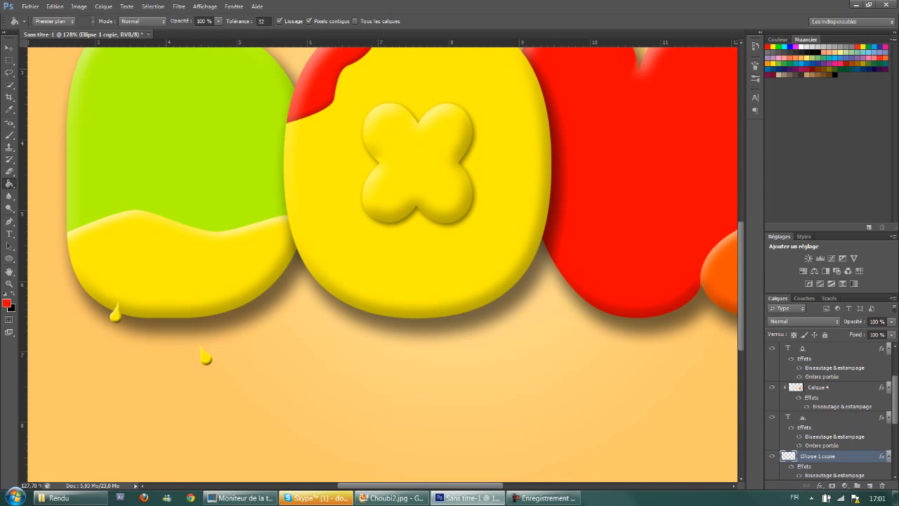
key(ctrl+j)
key(v)
drag(205, 356, 301, 72)
scroll(308, 76, up, 6)
drag(302, 191, 323, 124)
Step: Shift the hue of the Ellipse 1 copie 2 droplet from yellow to red with Hue/Saturation
click(79, 6)
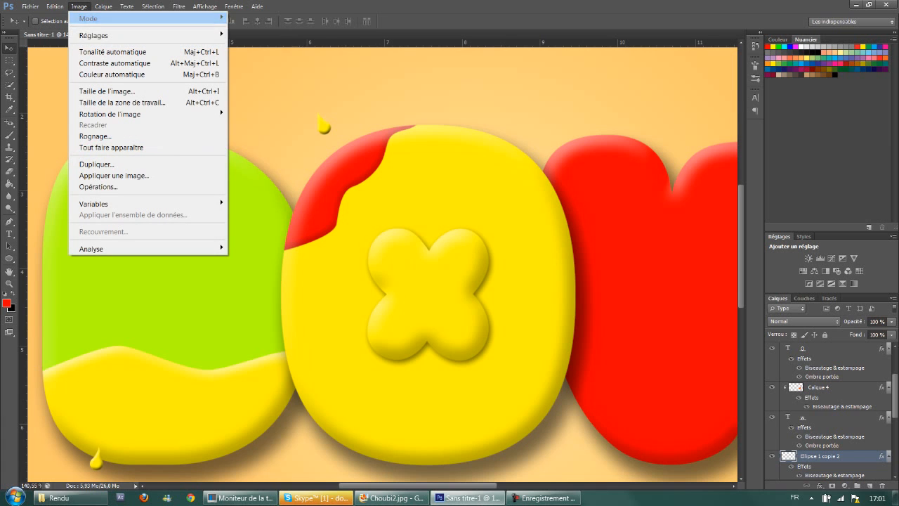
mouse_move(93, 34)
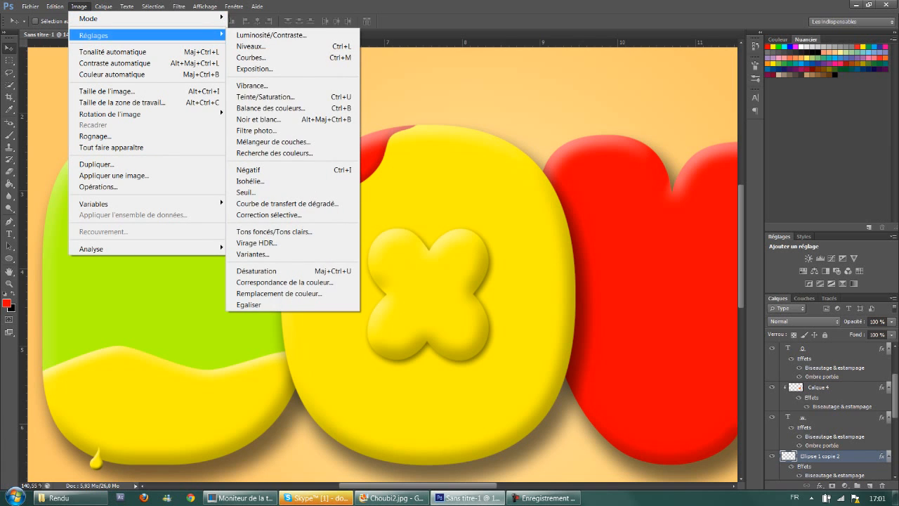
click(267, 97)
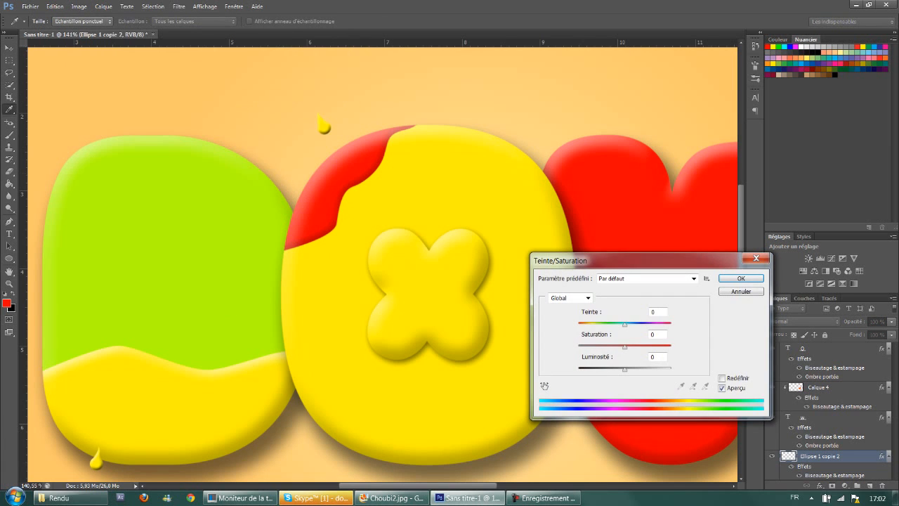
drag(625, 325, 648, 324)
drag(639, 324, 625, 324)
key(Down)
key(Down)
key(Down)
key(Down)
key(Down)
key(Down)
key(Down)
key(Down)
key(Down)
key(Down)
key(Down)
key(Down)
key(Down)
key(Down)
key(Down)
key(Down)
key(Down)
key(Down)
key(Down)
key(Down)
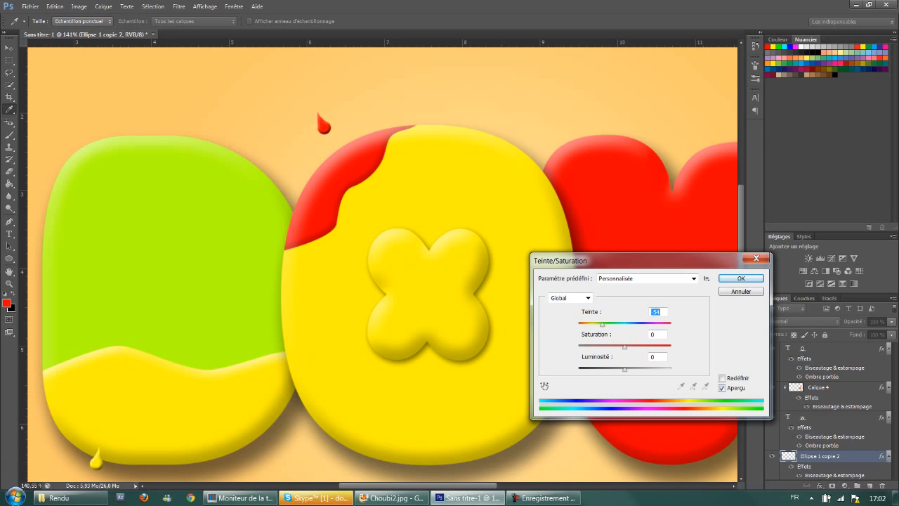
key(Return)
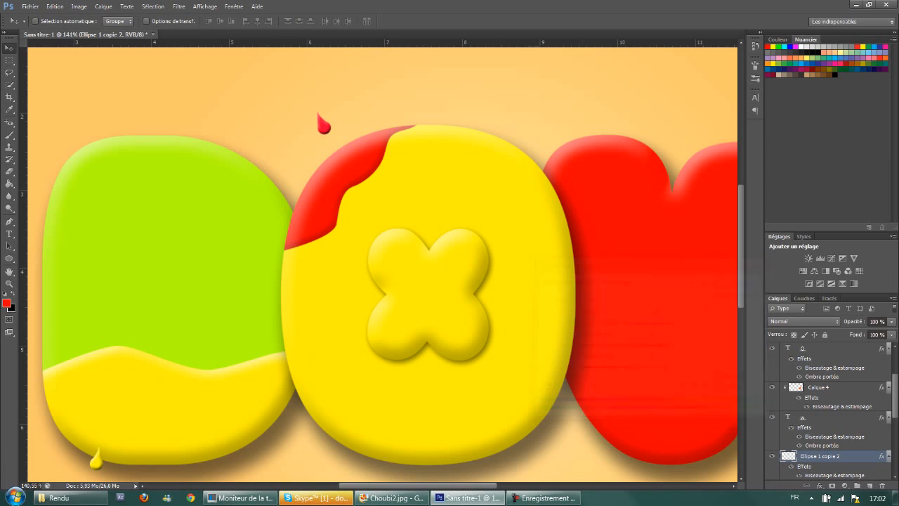
Step: Rotate the red droplet so that its tip points right, toward the O
key(ctrl+t)
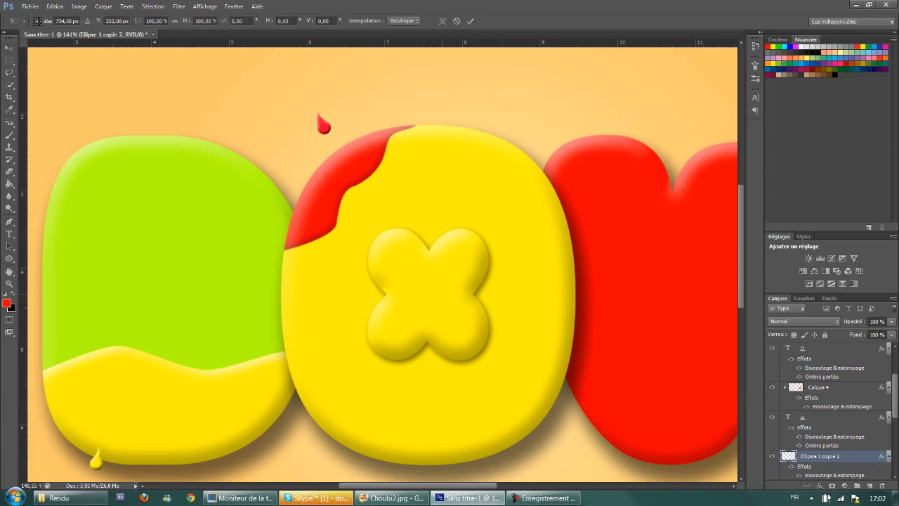
drag(366, 130, 193, 197)
key(Return)
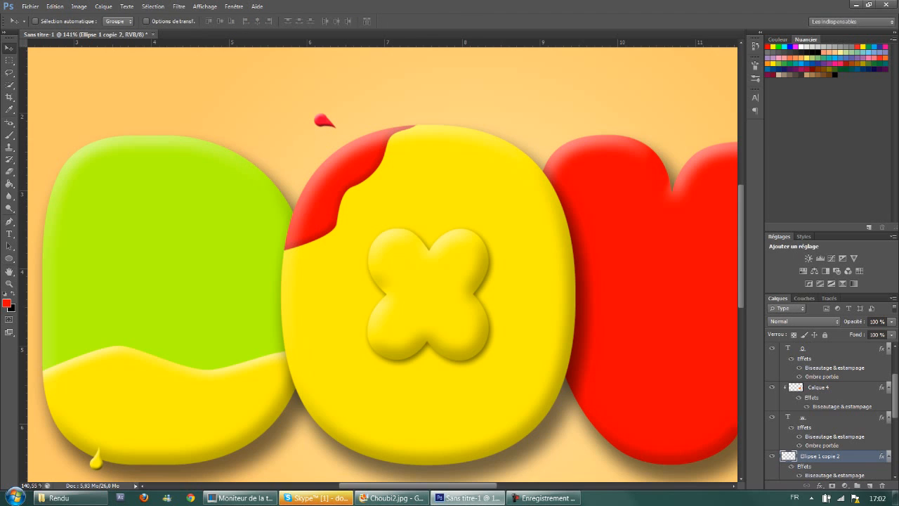
Step: Move the Ellipse 1 copie 2 layer to the top of the stack and place the red droplet beside the O's upper-left edge
scroll(830, 411, down, 4)
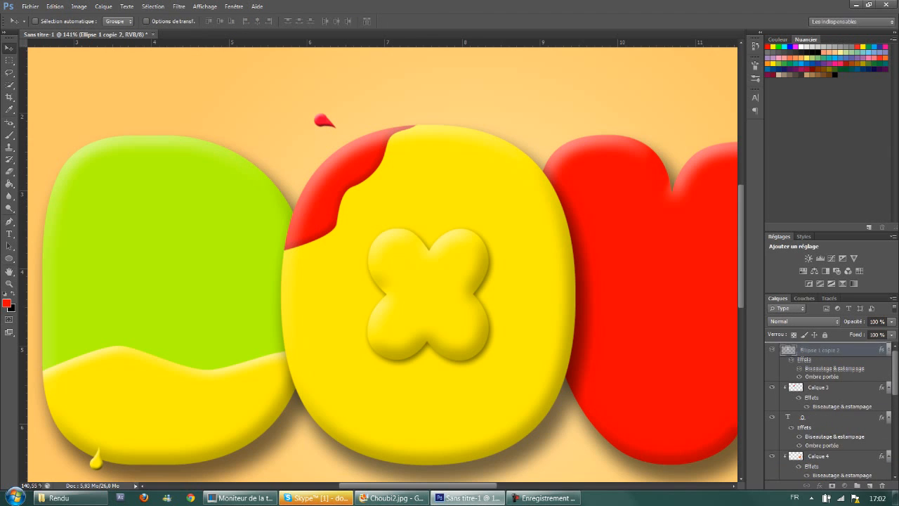
drag(324, 121, 299, 150)
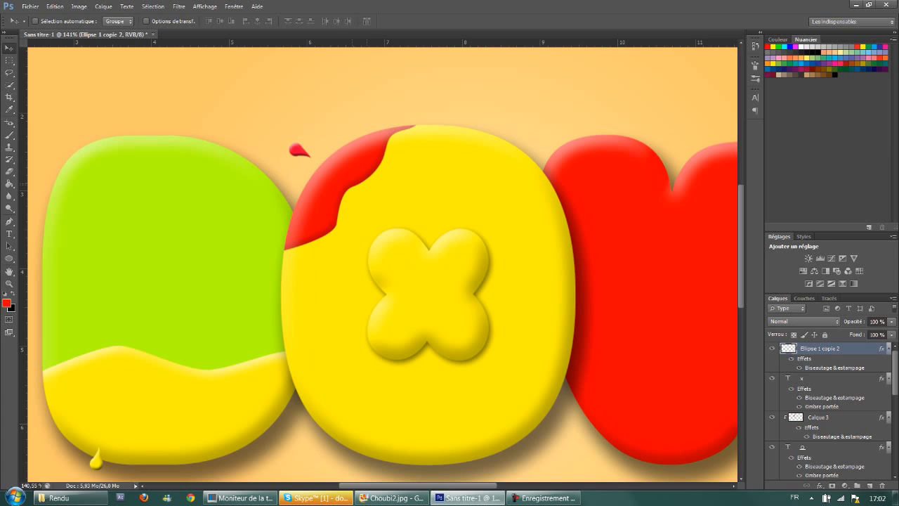
Step: Rotate the red droplet beside the O by about -15° and apply the transformation
key(ctrl+t)
drag(369, 114, 361, 105)
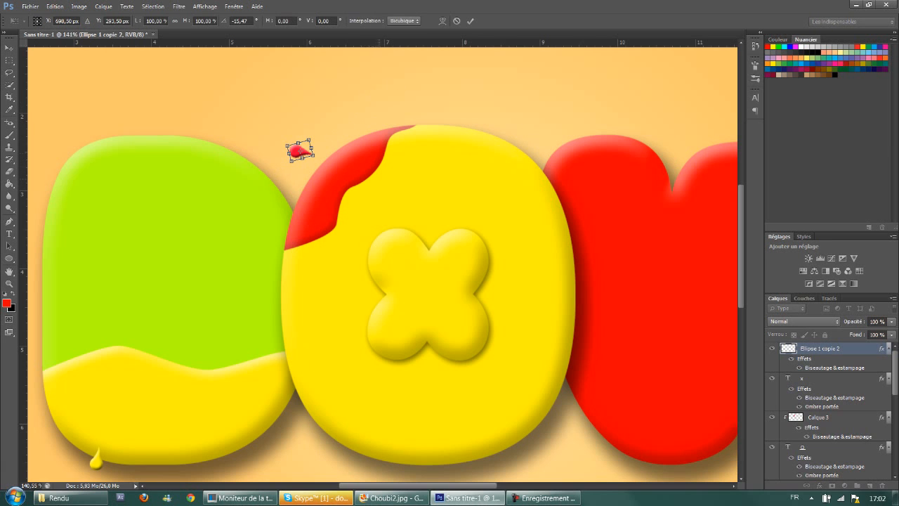
key(Return)
scroll(382, 264, down, 9)
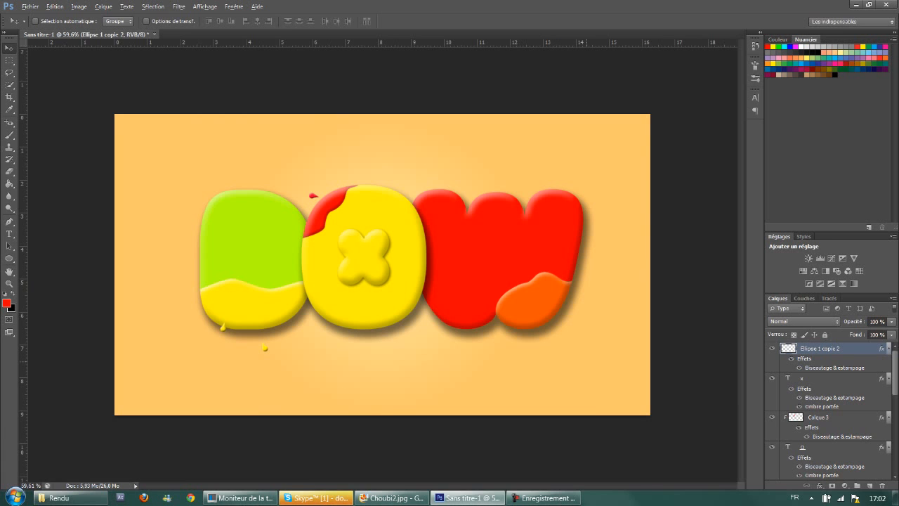
scroll(474, 309, up, 3)
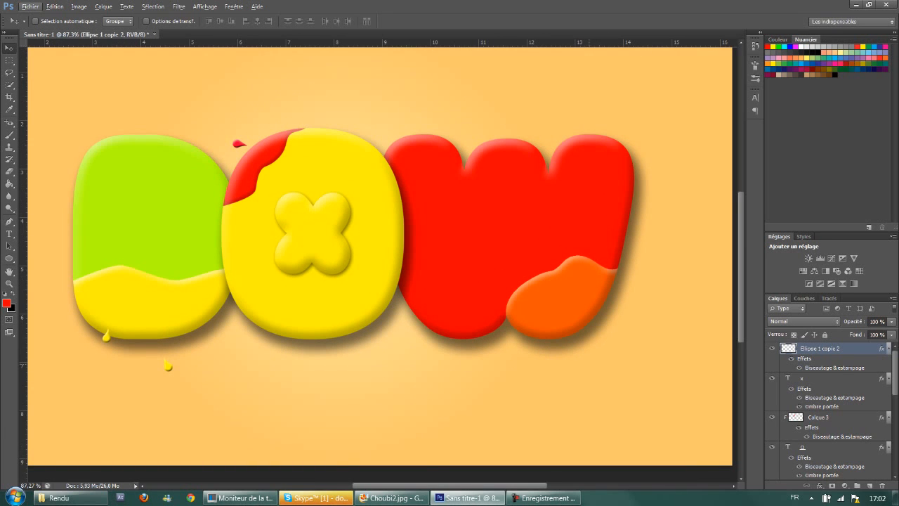
Step: Duplicate the red droplet, then rotate the copy upright and place it just below the W's orange patch
key(ctrl+j)
drag(338, 181, 671, 404)
key(ctrl+t)
drag(655, 315, 416, 245)
key(Return)
drag(616, 357, 617, 347)
Step: Shift the hue of the Ellipse 1 copie 3 droplet from pinkish red toward orange with Hue/Saturation
click(79, 6)
mouse_move(30, 6)
mouse_move(79, 6)
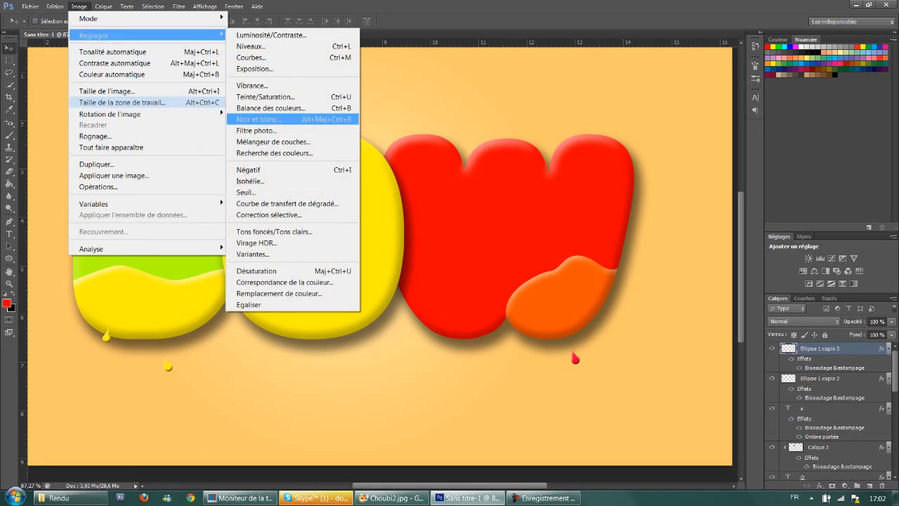
click(266, 96)
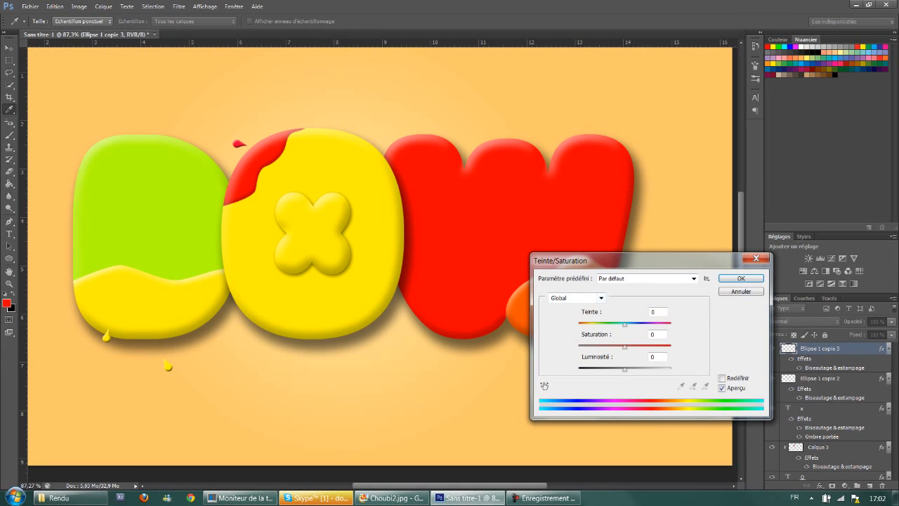
drag(597, 260, 336, 233)
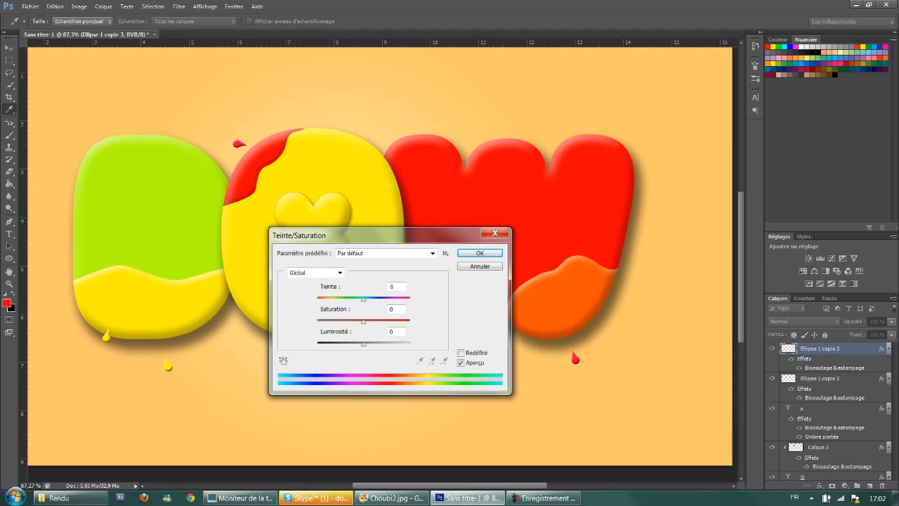
drag(363, 300, 370, 299)
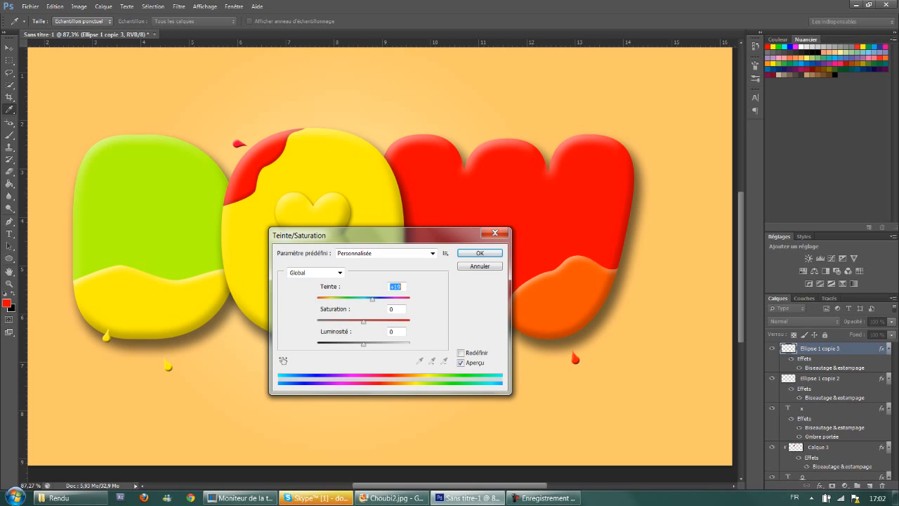
click(480, 253)
Step: Shift the Ellipse 1 copie 3 droplet's hue by a further +8 to match the orange patch and place it just beneath the W
key(v)
drag(574, 358, 573, 332)
click(79, 7)
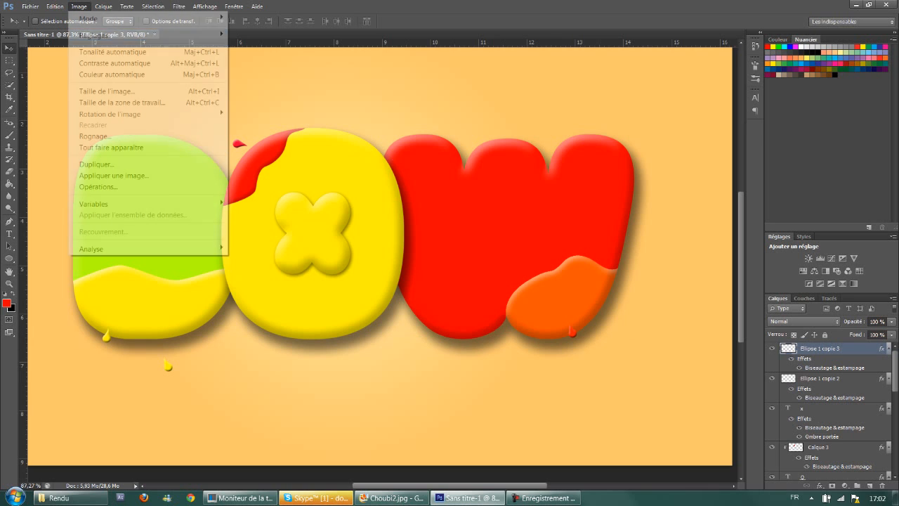
mouse_move(105, 34)
click(264, 97)
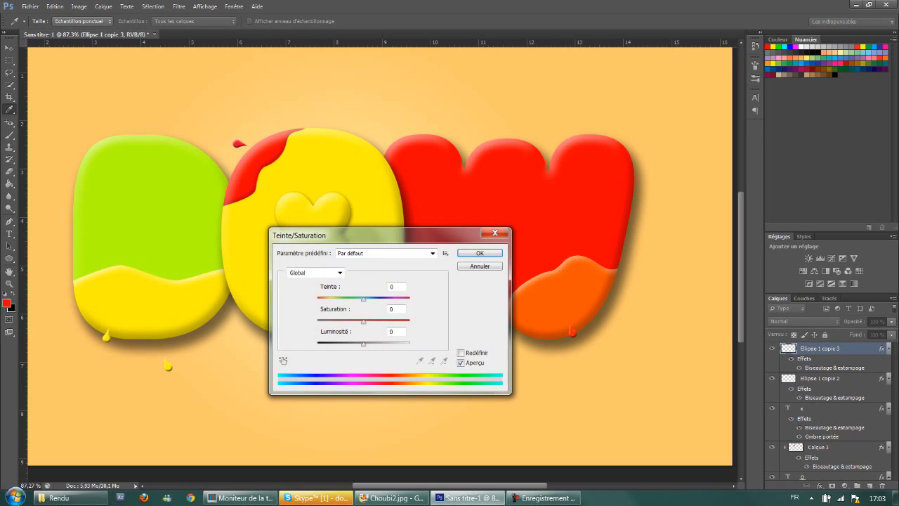
drag(363, 299, 367, 300)
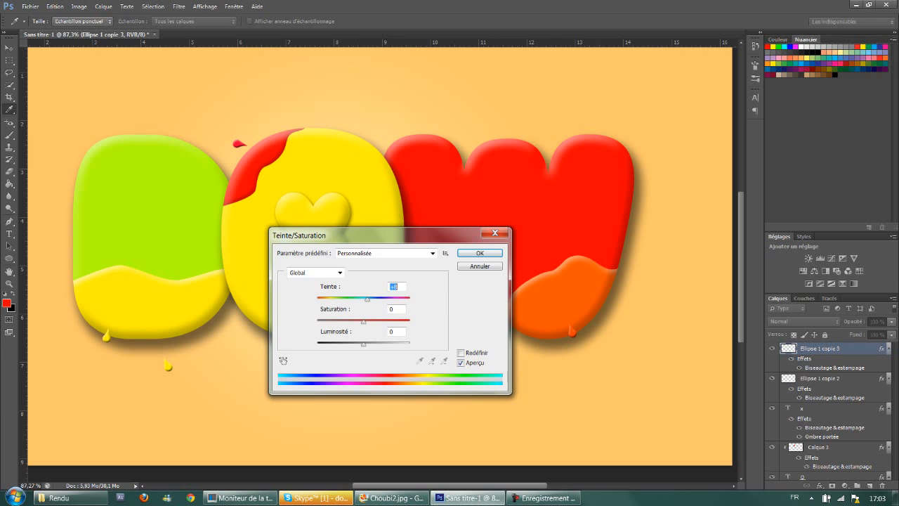
click(480, 252)
drag(587, 339, 568, 358)
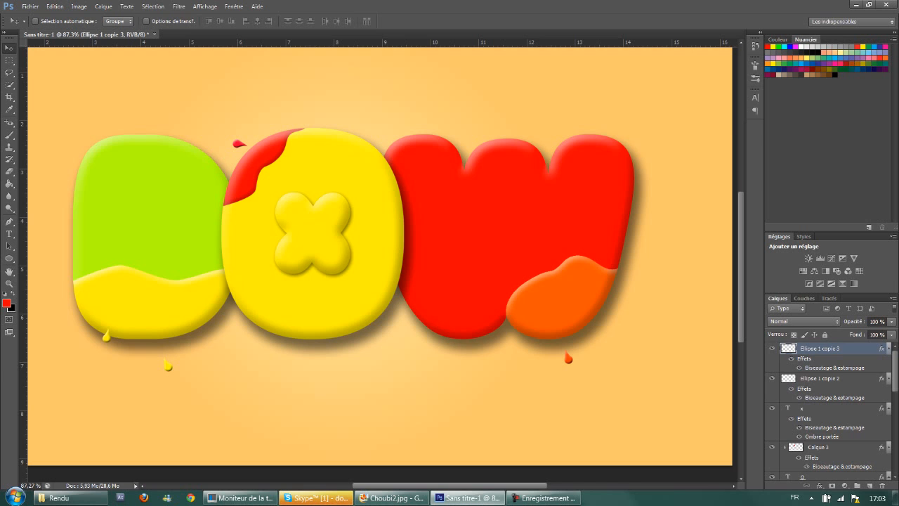
Step: Add a drop shadow with the default settings to the orange droplet layer, Ellipse 1 copie 3
double_click(819, 349)
key(Return)
double_click(861, 348)
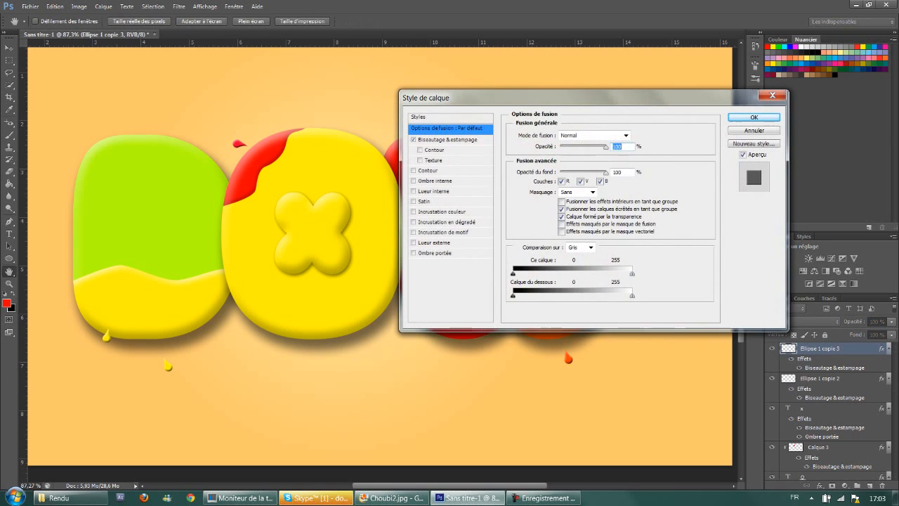
click(435, 253)
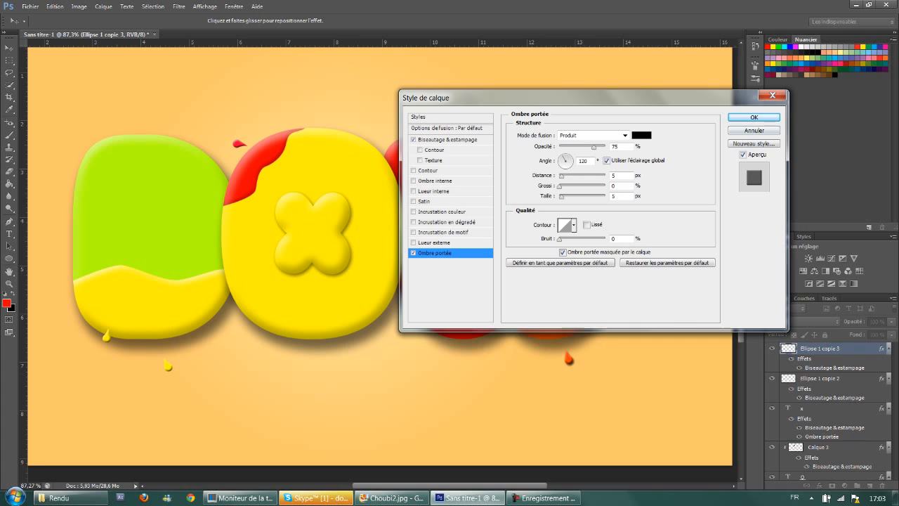
click(754, 116)
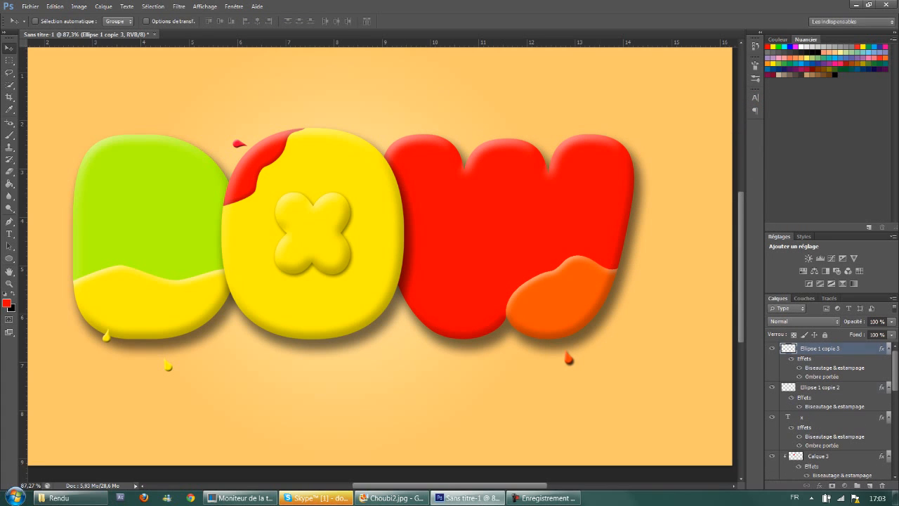
Step: Add a default drop shadow to the red droplet layer beside the O, Ellipse 1 copie 2
click(835, 387)
double_click(829, 387)
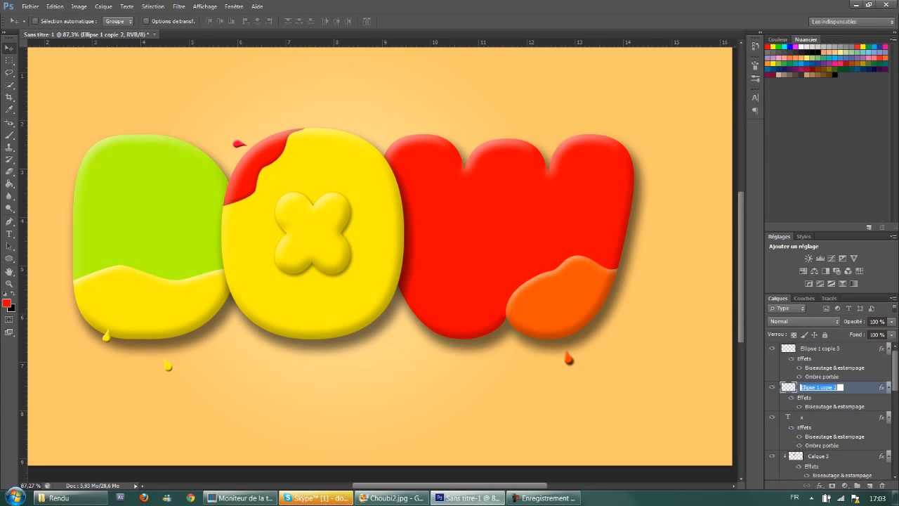
double_click(861, 387)
key(F1)
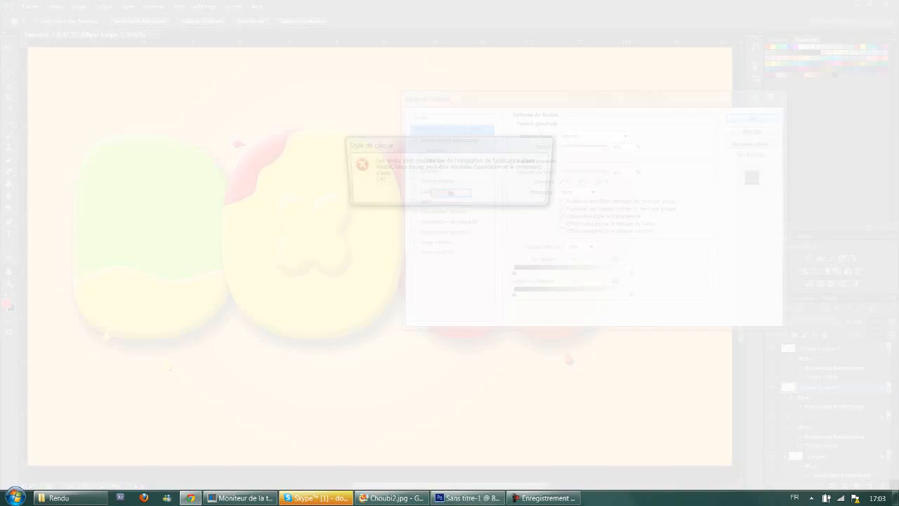
key(Return)
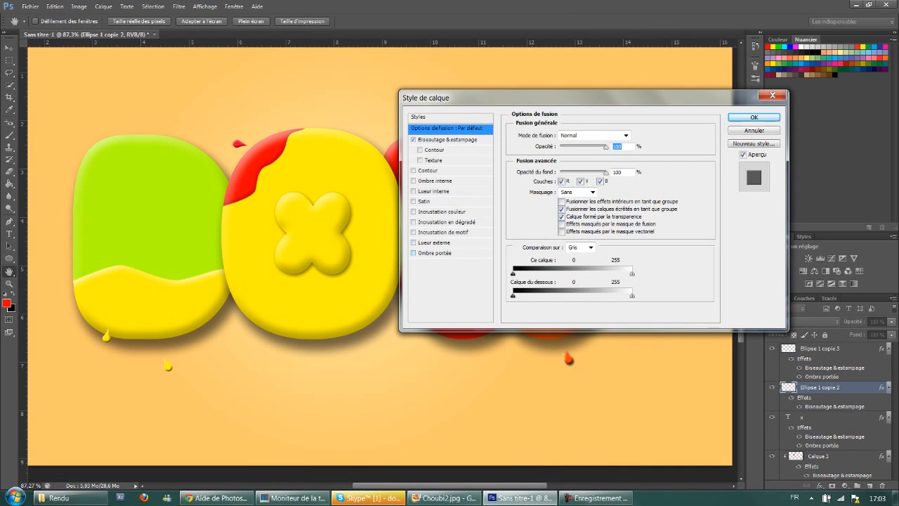
click(435, 253)
click(754, 116)
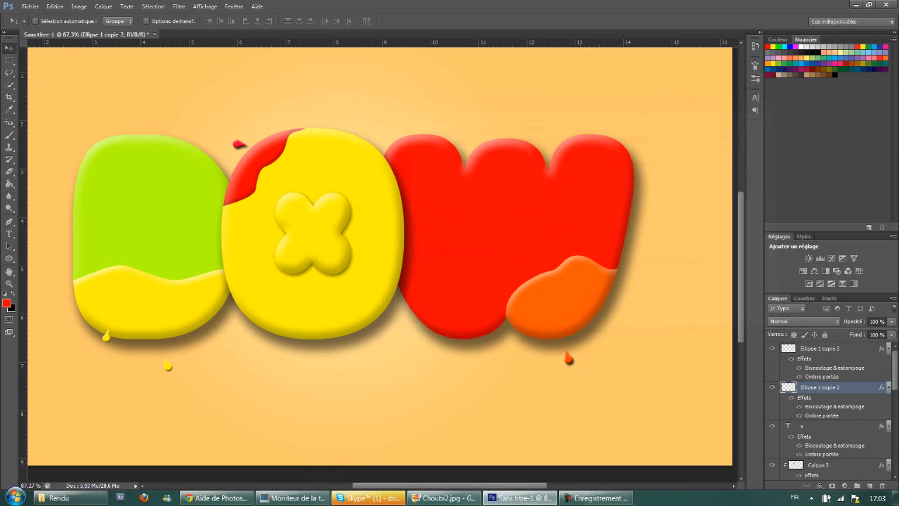
Step: Add a default drop shadow to the yellow droplet on the D's lower edge, layer Ellipse 1
scroll(829, 415, down, 2)
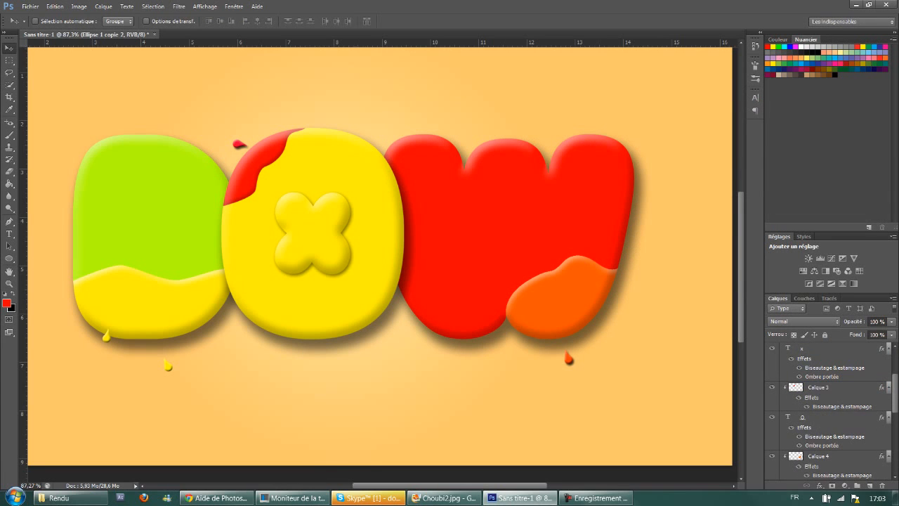
scroll(829, 415, down, 3)
click(829, 438)
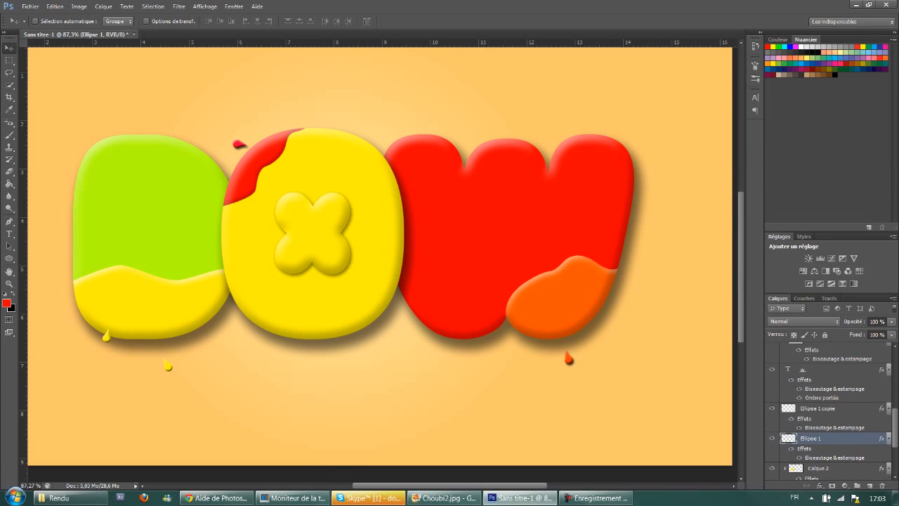
double_click(840, 438)
click(442, 253)
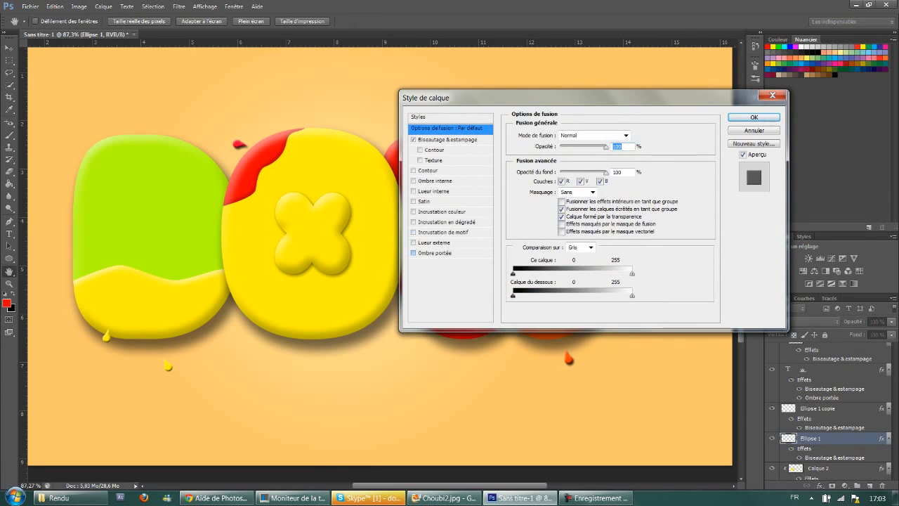
click(754, 118)
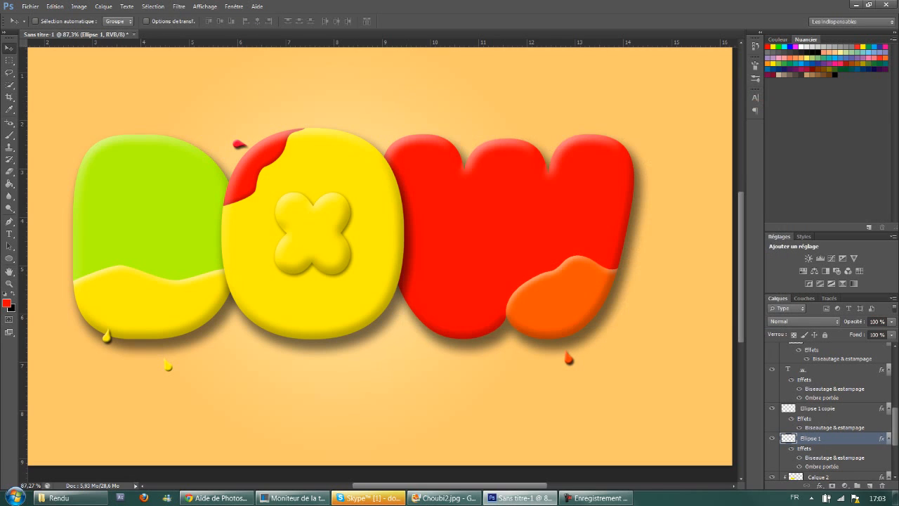
Step: Add a default drop shadow to the detached yellow droplet below the D, layer Ellipse 1 copie
click(832, 408)
double_click(817, 408)
double_click(854, 408)
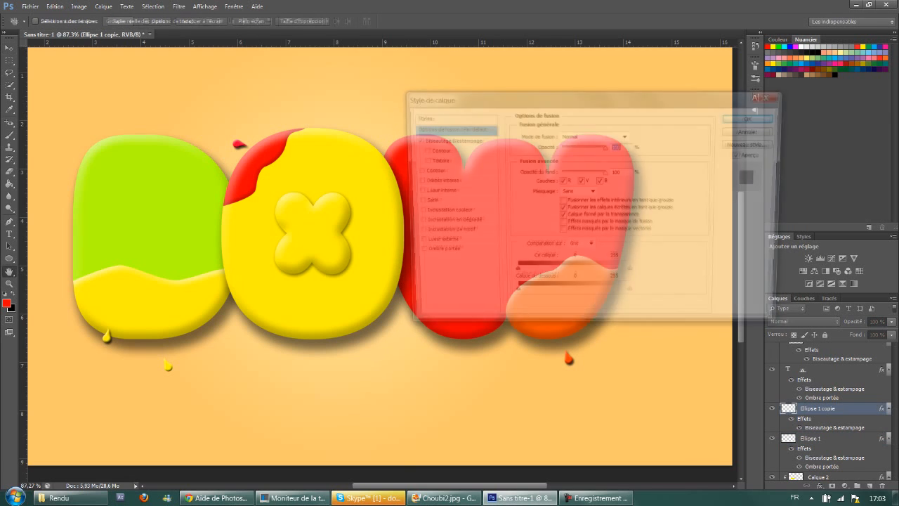
click(435, 253)
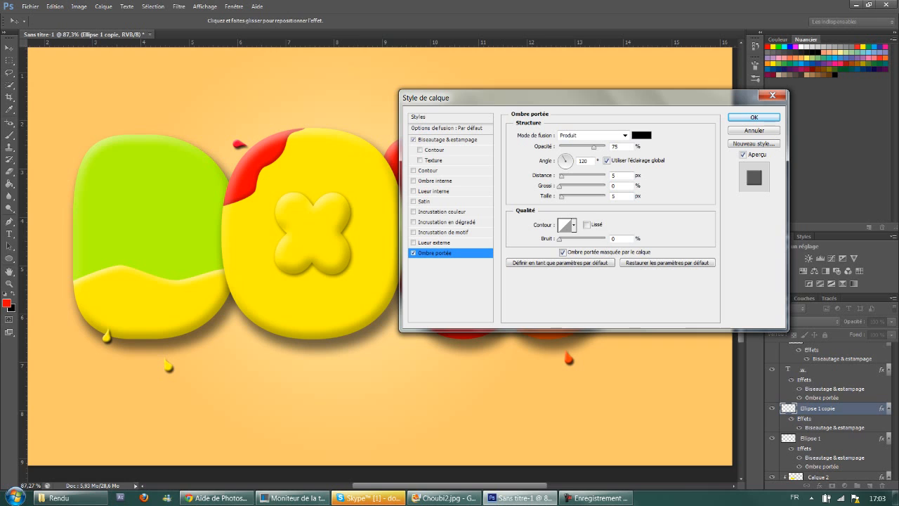
click(754, 117)
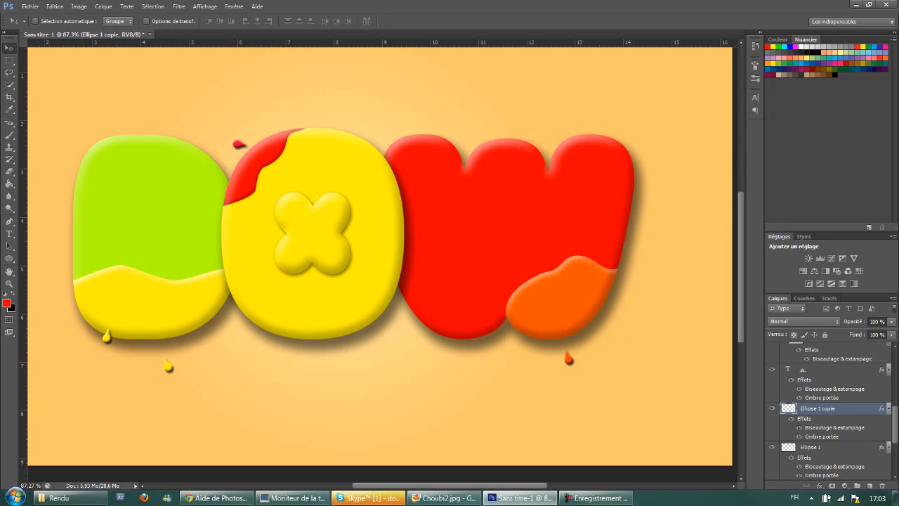
Step: Turn off the drop shadow of the Ellipse 1 droplet on the D's lower edge
double_click(811, 447)
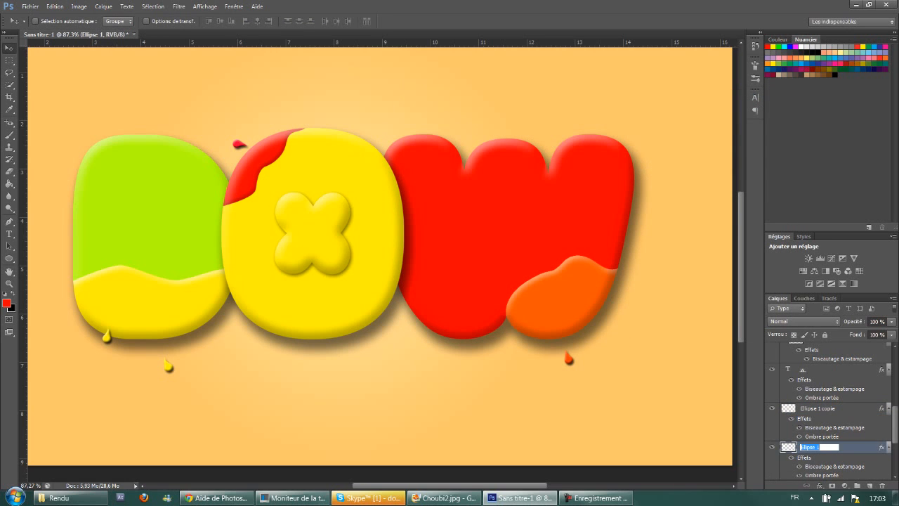
double_click(859, 447)
click(413, 253)
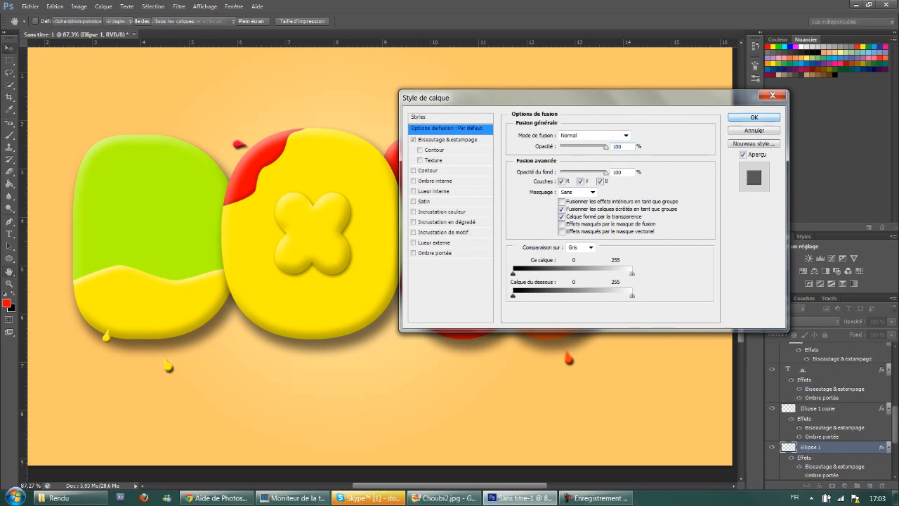
key(Return)
Step: Compare the whole DOW artwork with the Choubi2.jpg reference in the photo viewer, checking the letters, colour patches and droplets
scroll(379, 256, down, 5)
scroll(380, 256, up, 4)
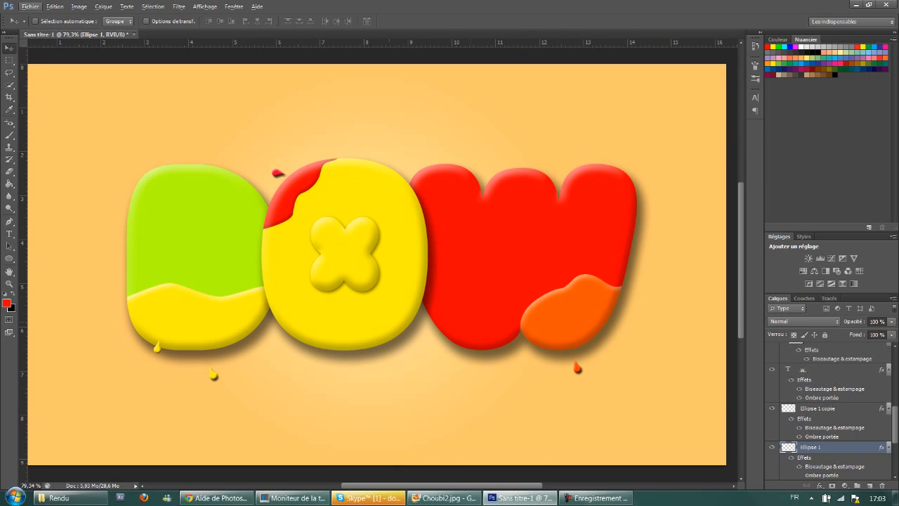
click(443, 497)
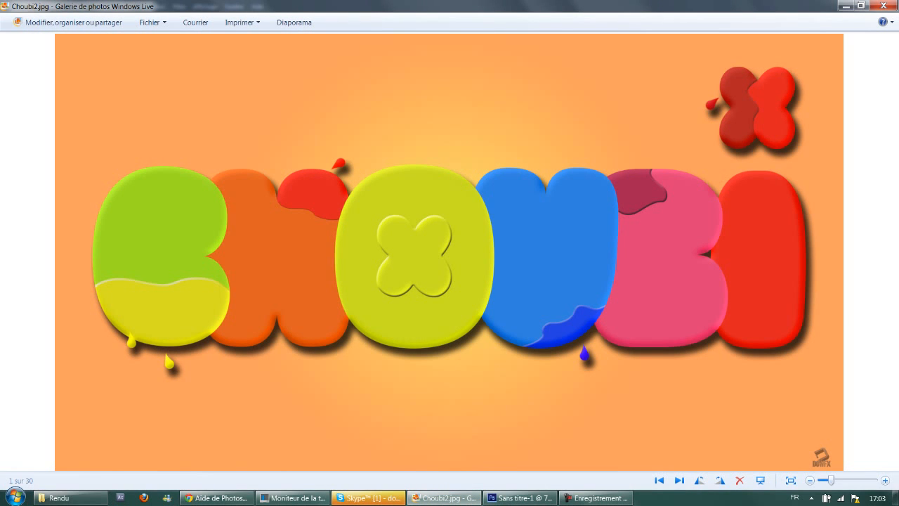
click(520, 443)
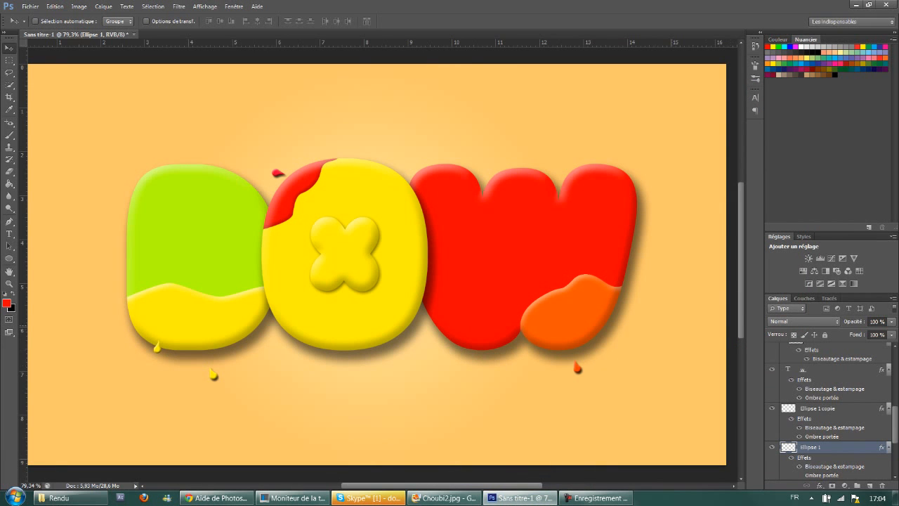
scroll(660, 324, down, 1)
scroll(671, 330, up, 1)
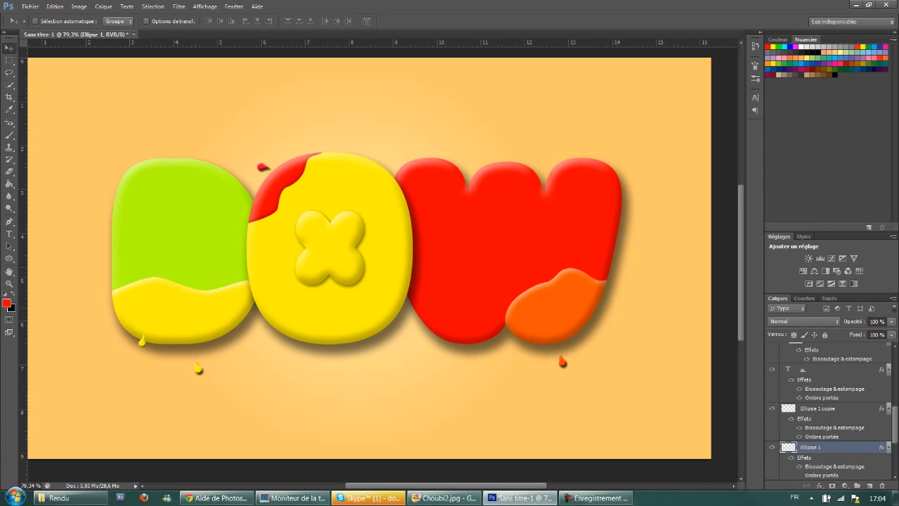
click(442, 498)
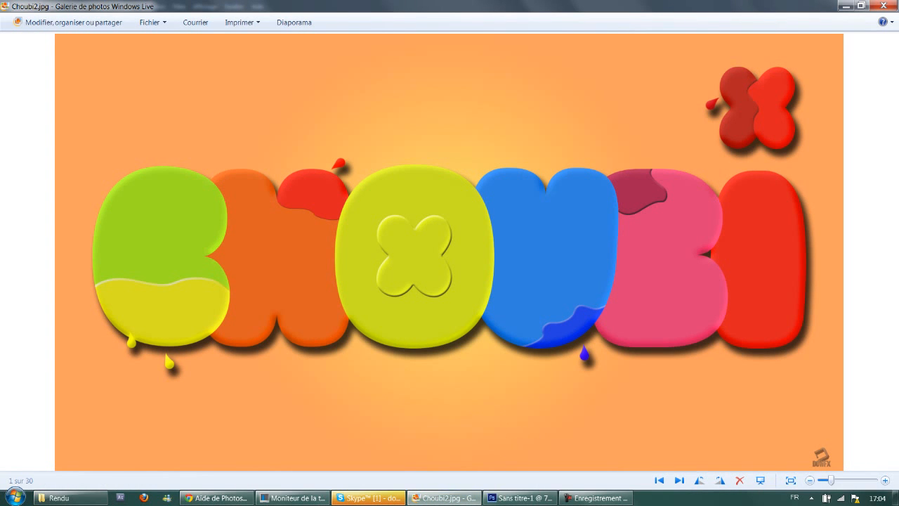
click(444, 497)
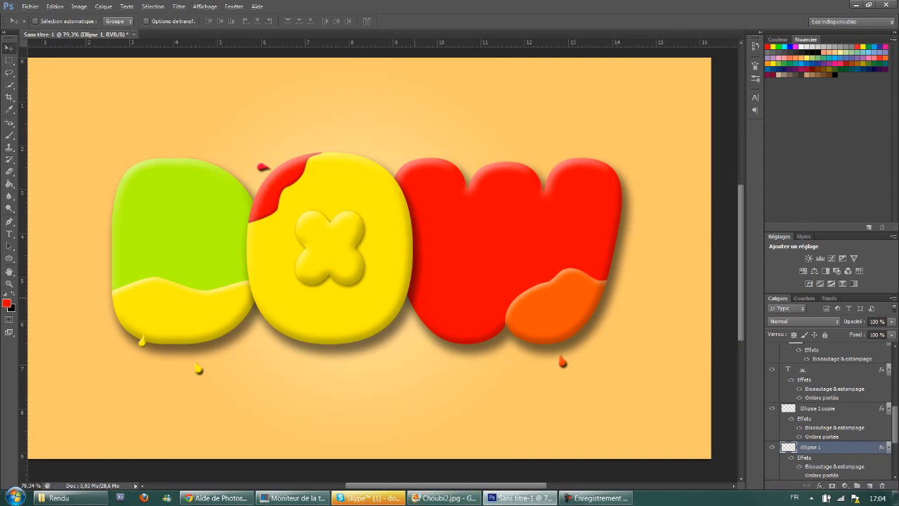
scroll(382, 265, down, 1)
scroll(382, 264, up, 1)
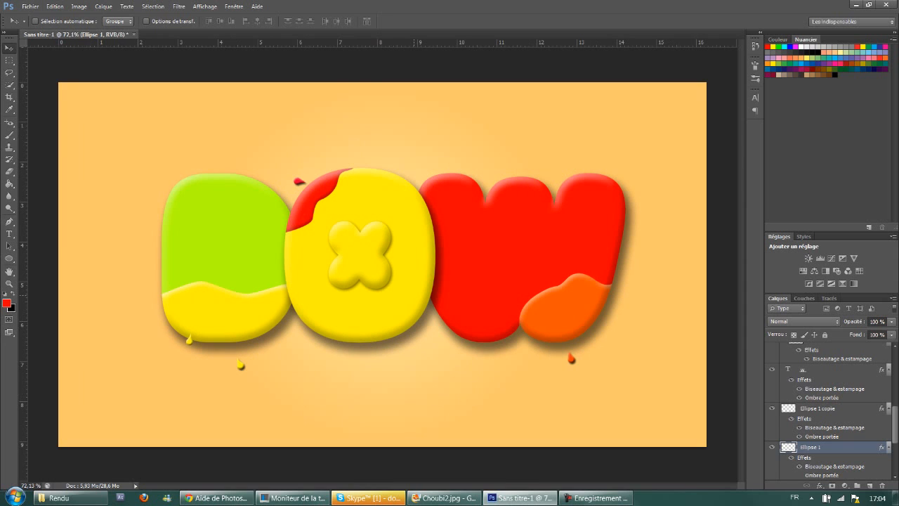